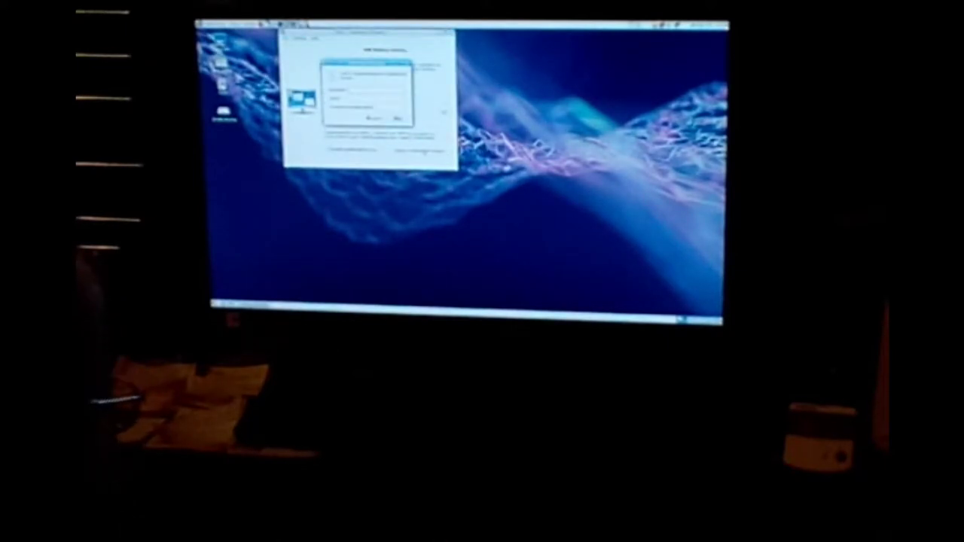
click(376, 120)
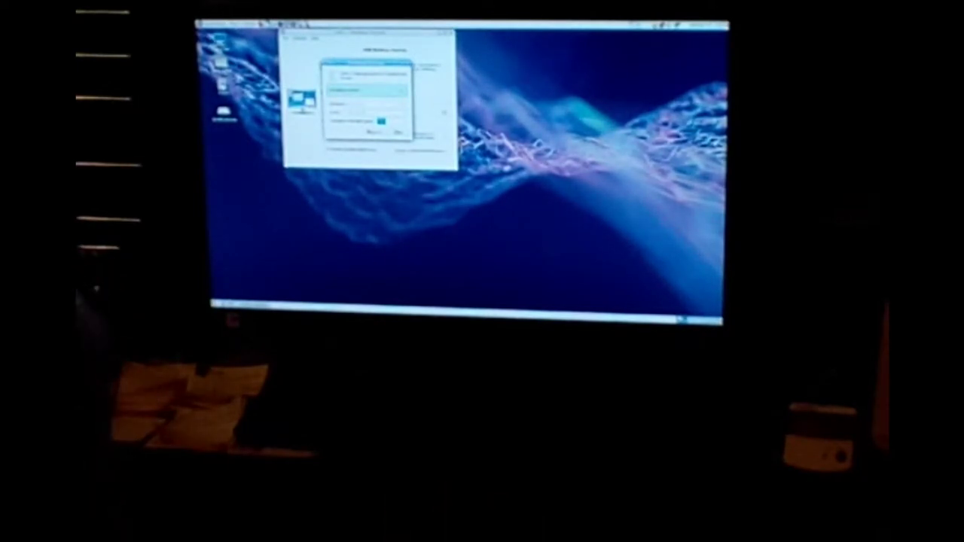
click(398, 133)
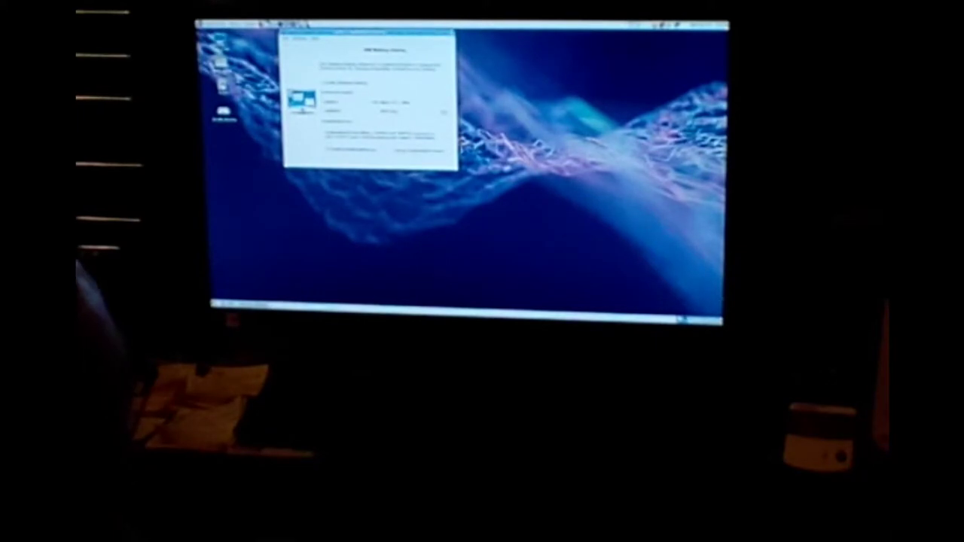
key(Return)
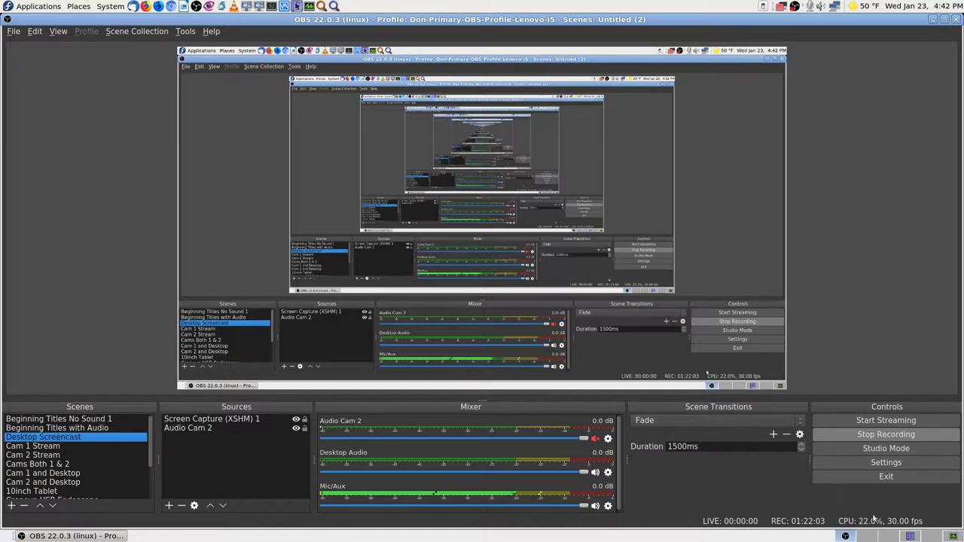
- Switch to an empty workspace and open Remote Desktop Viewer
click(904, 536)
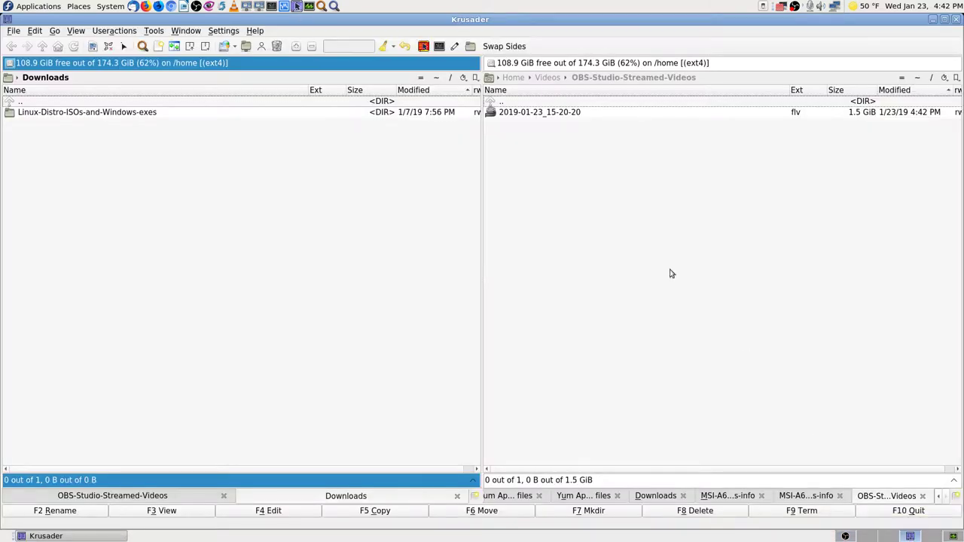
click(932, 534)
click(269, 6)
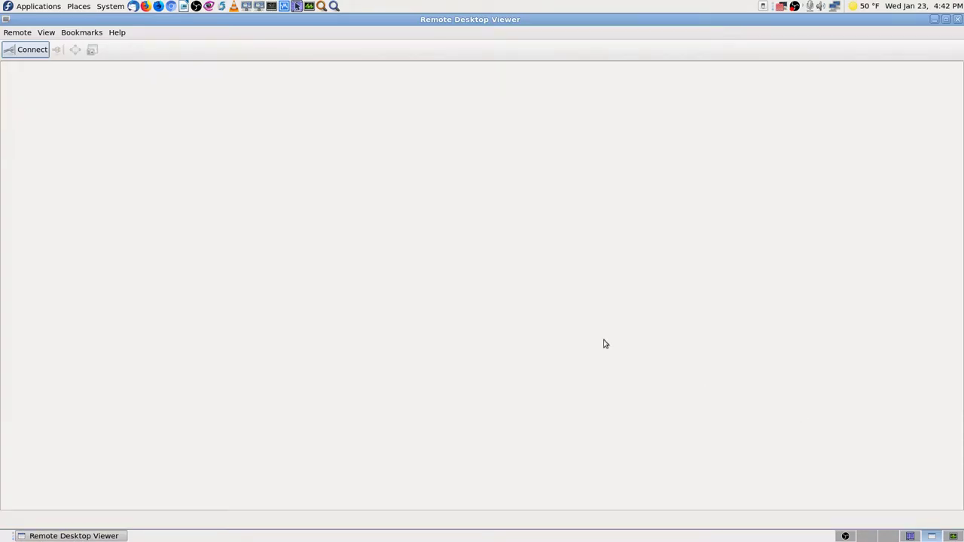
- Connect to the saved VNC host 192.168.0.153 and authenticate with the VNC password
click(37, 51)
click(595, 219)
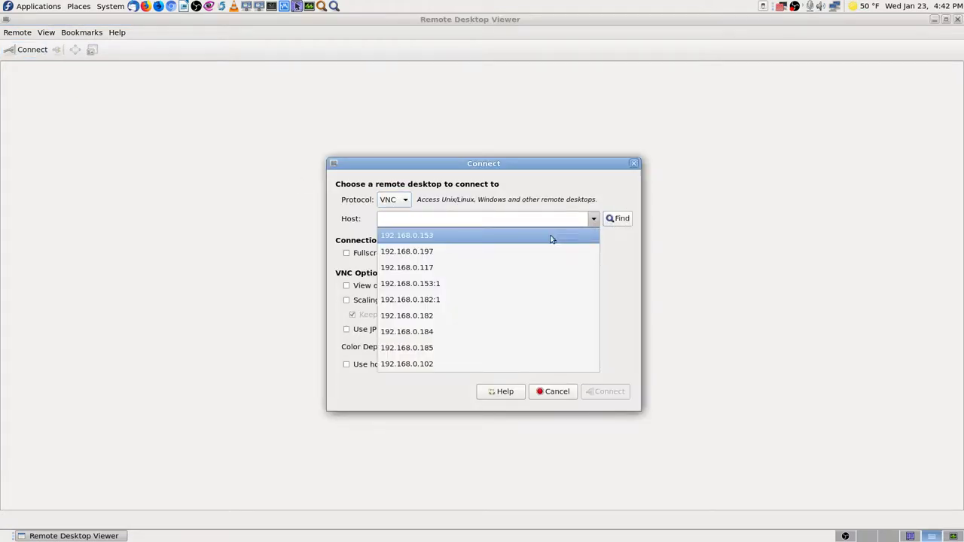
click(451, 234)
click(614, 392)
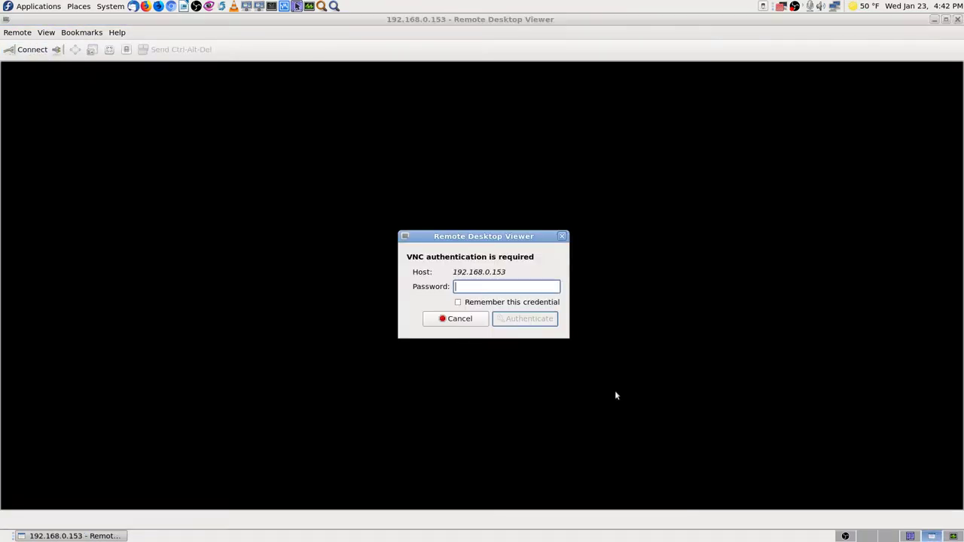
text(a)
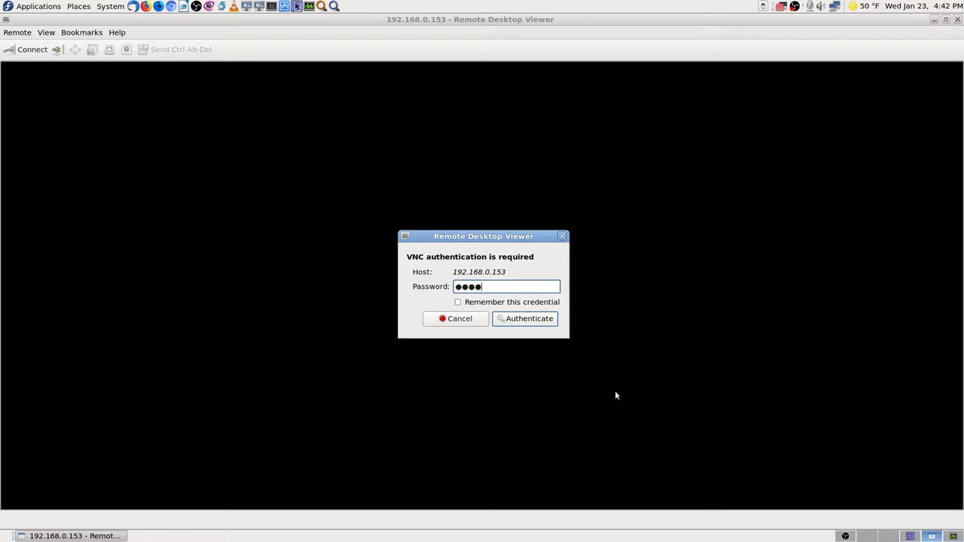
text(aaaa)
key(Return)
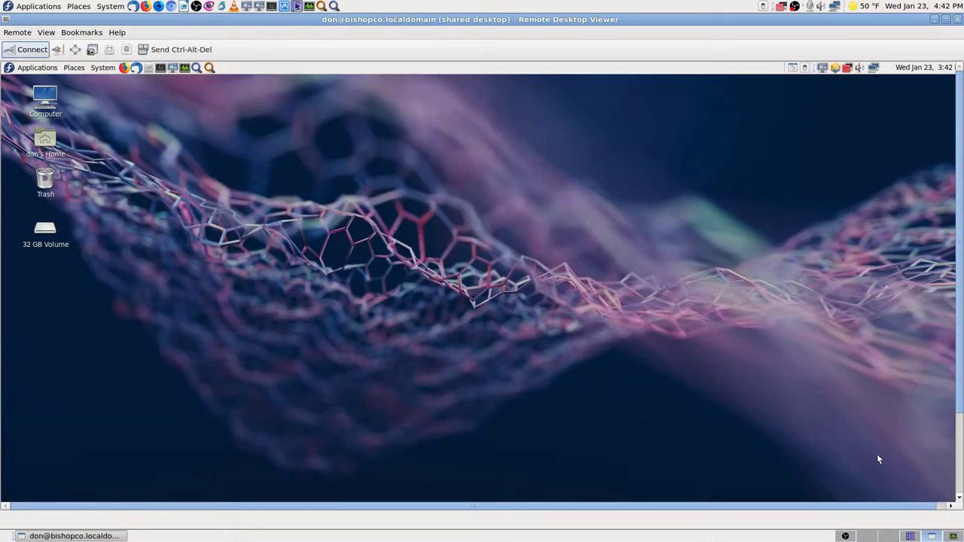
- Switch to Krusader and open the Fedora 29 info folder inside the home Documents folder
click(866, 536)
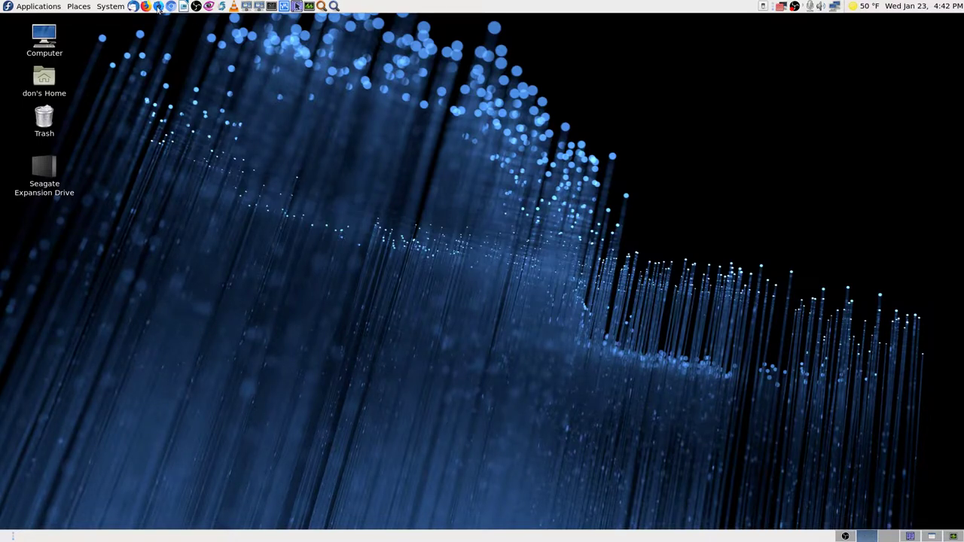
click(914, 537)
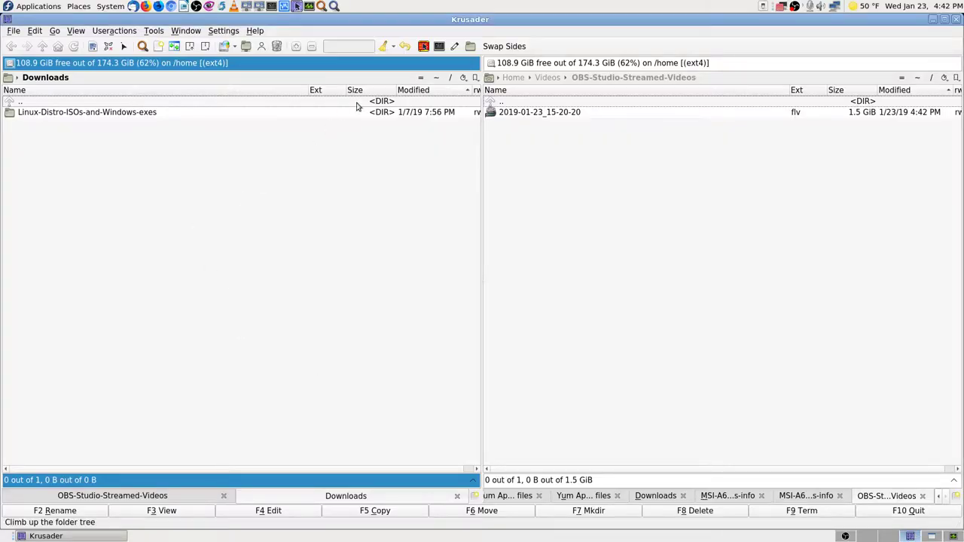
click(436, 77)
text(do)
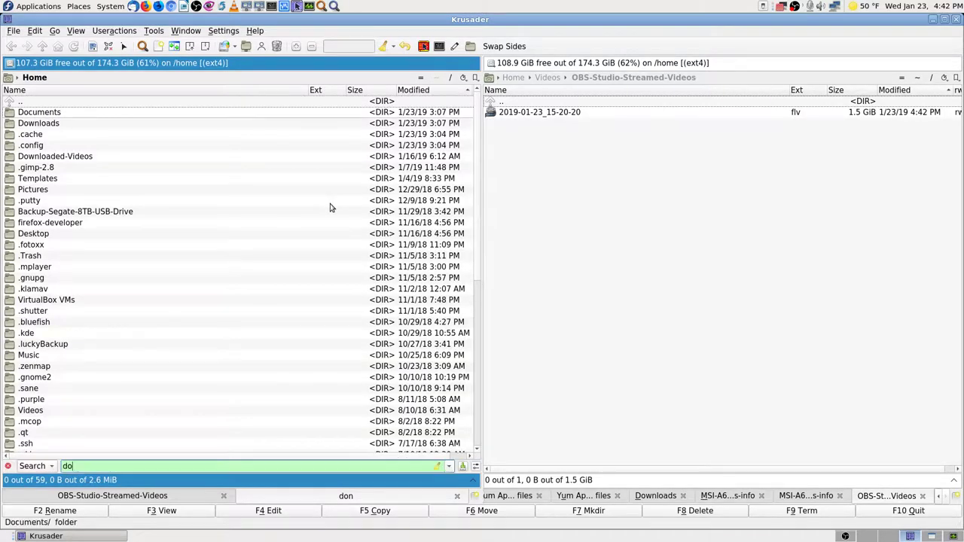
key(Return)
text(fe)
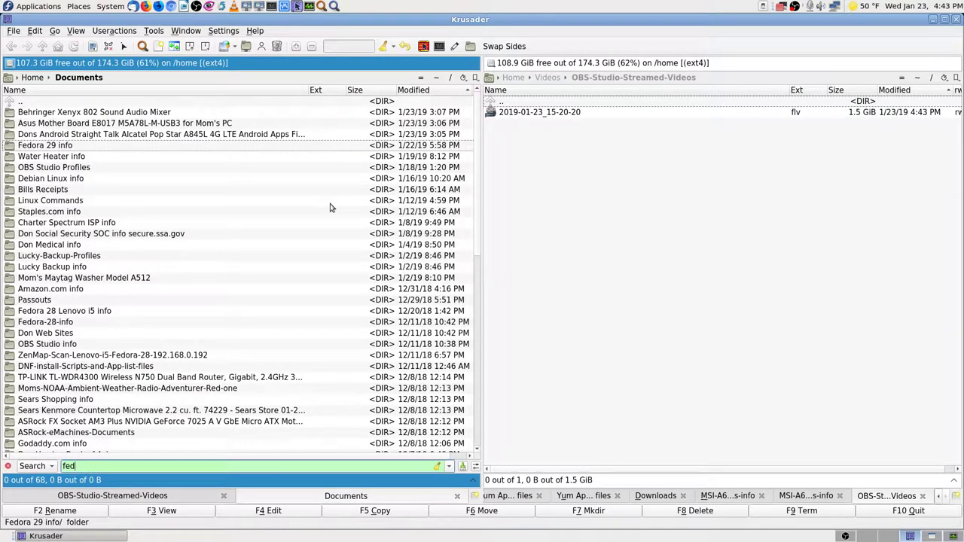
text(d)
key(Return)
- Look through the documents and screenshots in the Fedora 29 info folder for notes about fixing the boot loader
key(Down)
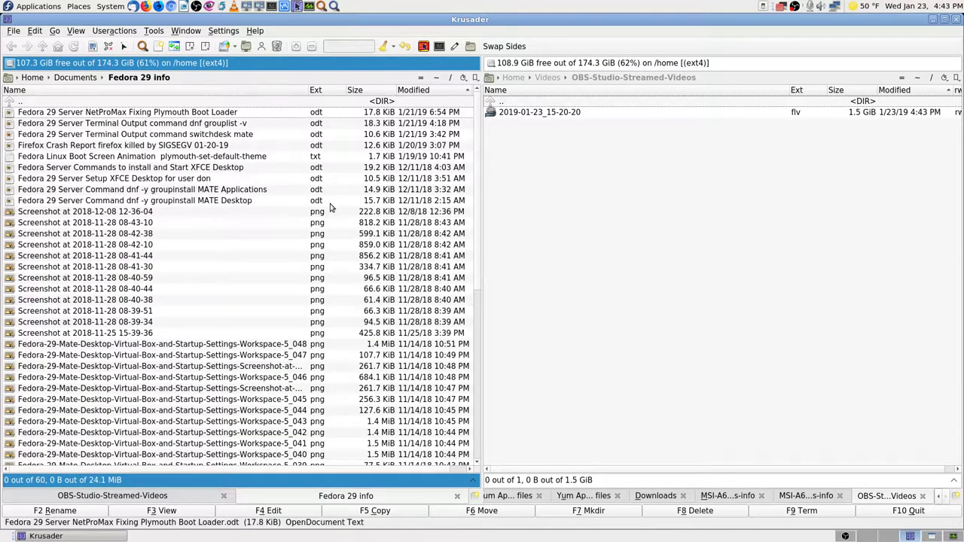
key(Down)
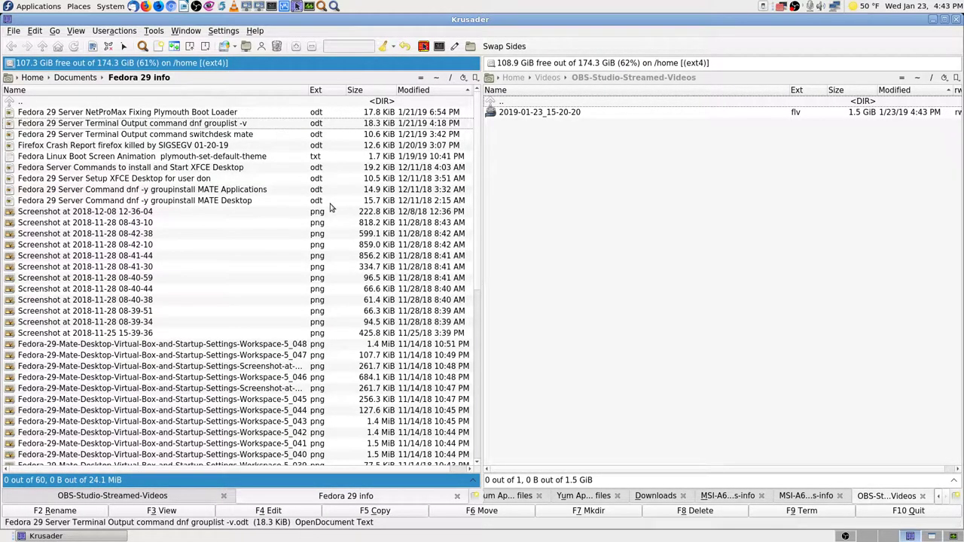
key(Down)
key(Down)
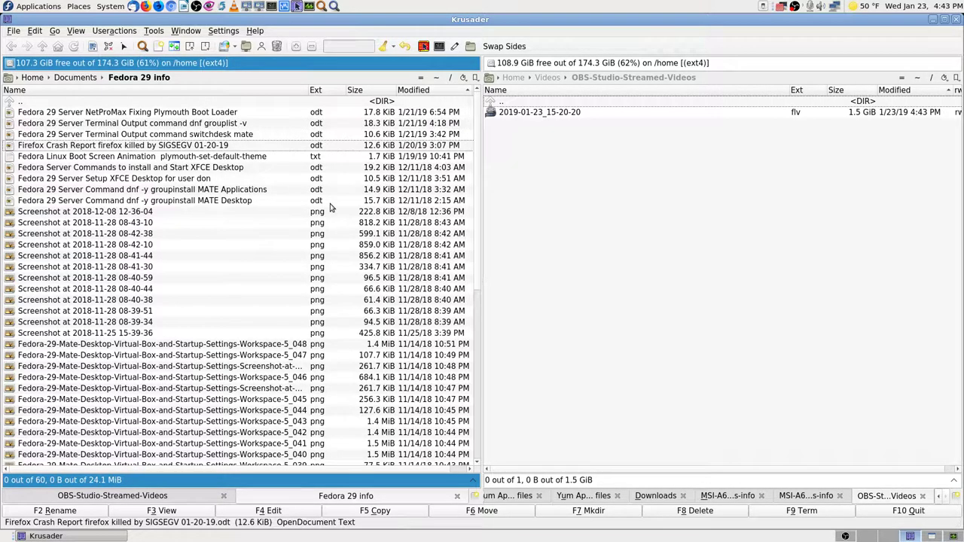
key(Down)
key(Down)
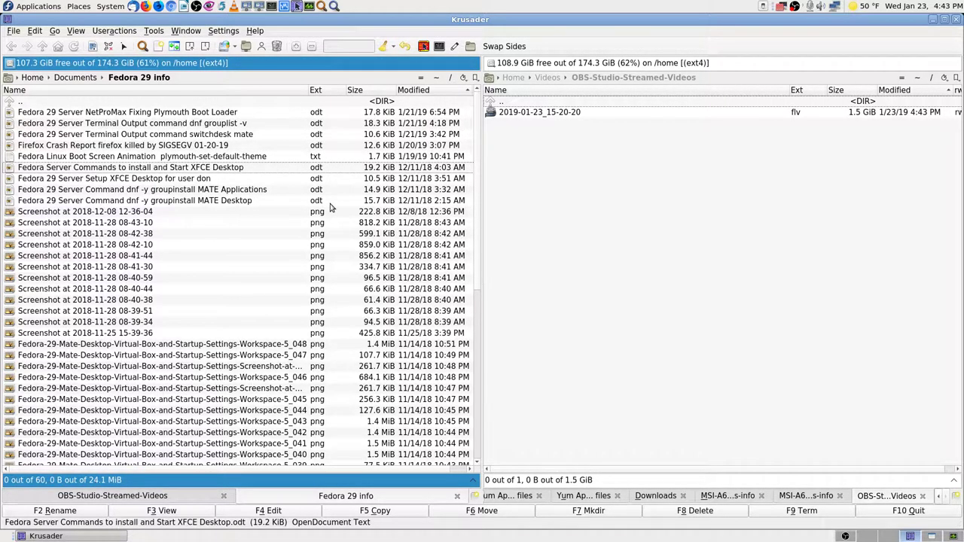
key(Down)
key(Down)
key(Down)
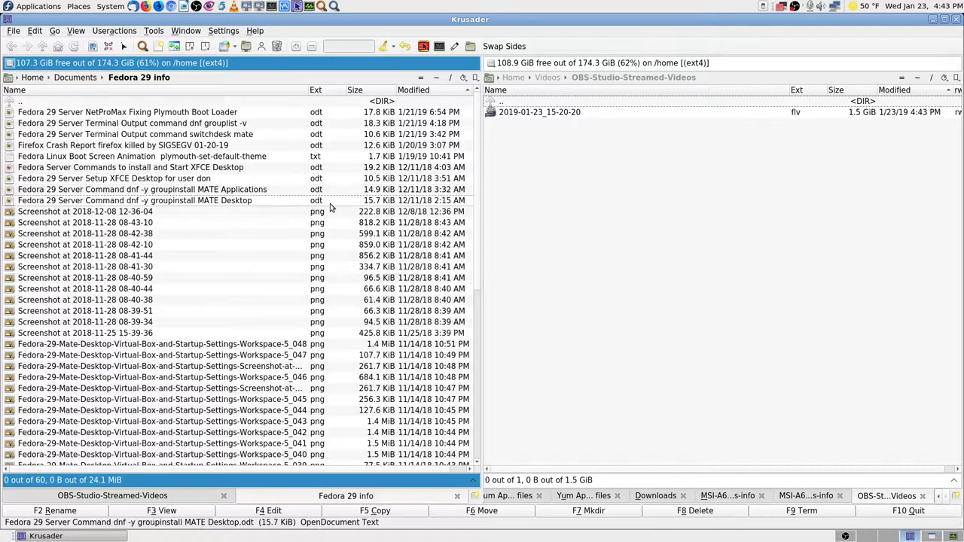
key(Up)
key(Up)
key(Up)
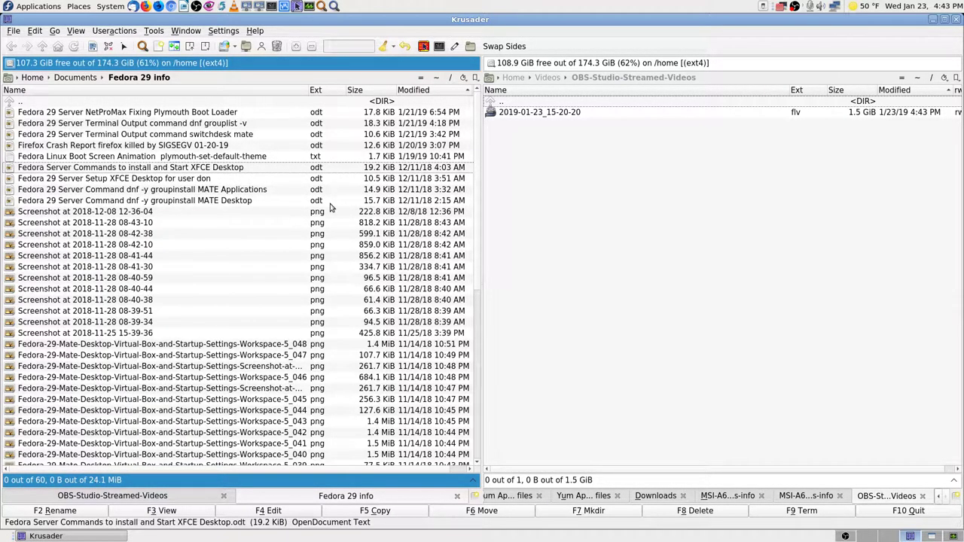
key(Down)
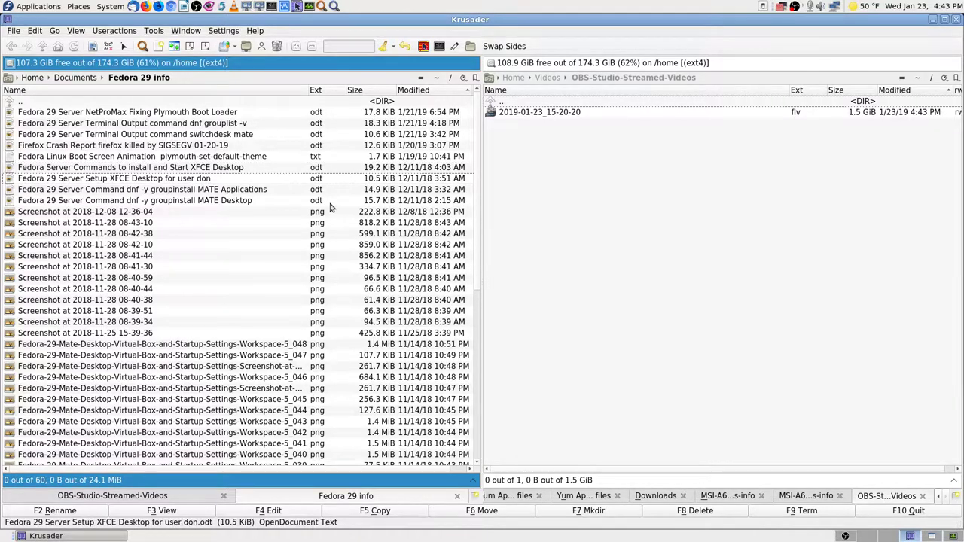
key(Down)
key(Down)
key(Up)
key(Up)
key(Up)
key(Up)
key(Up)
key(Up)
key(Up)
key(Up)
key(Up)
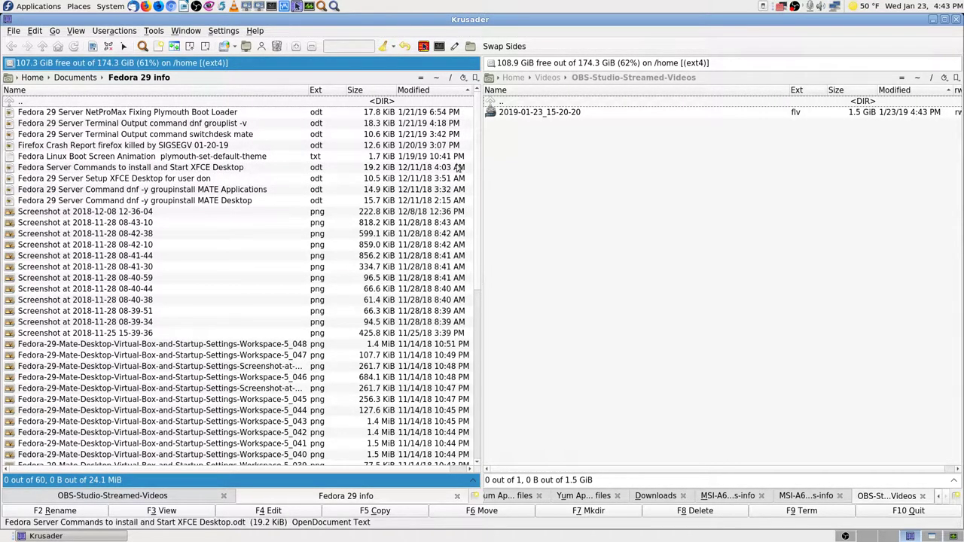
scroll(477, 196, down, 9)
scroll(482, 211, up, 9)
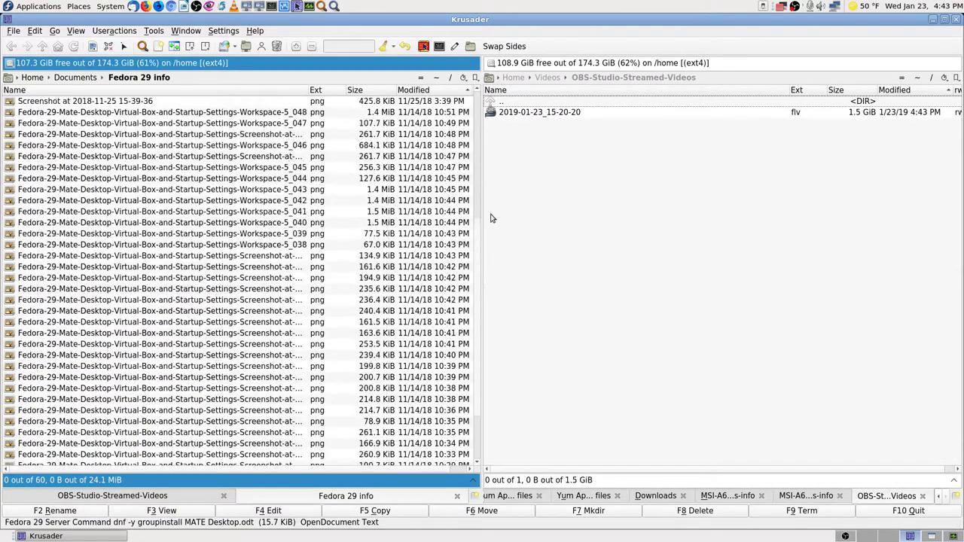
- Search the Fedora 29 info folder and its subfolders for files named grub, then close the search
click(142, 46)
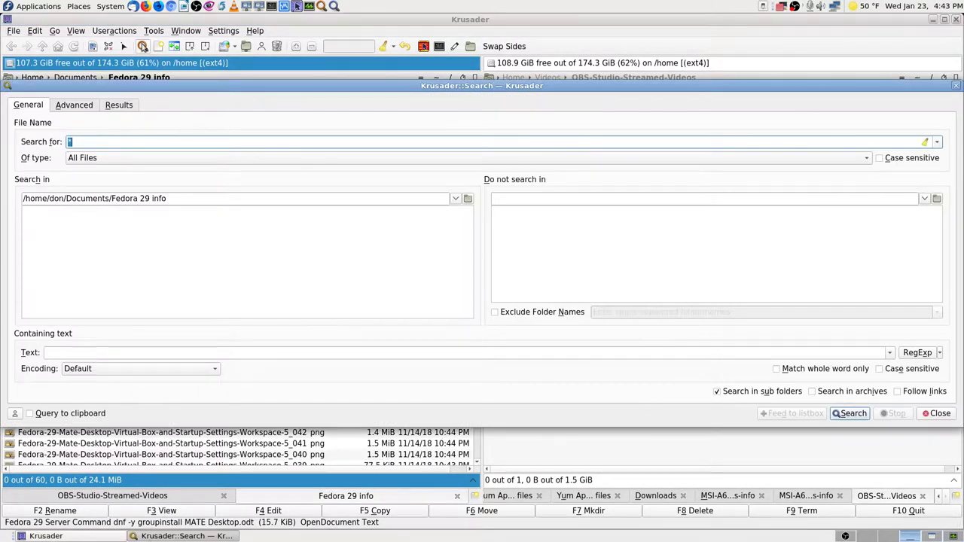
text(grub)
key(Return)
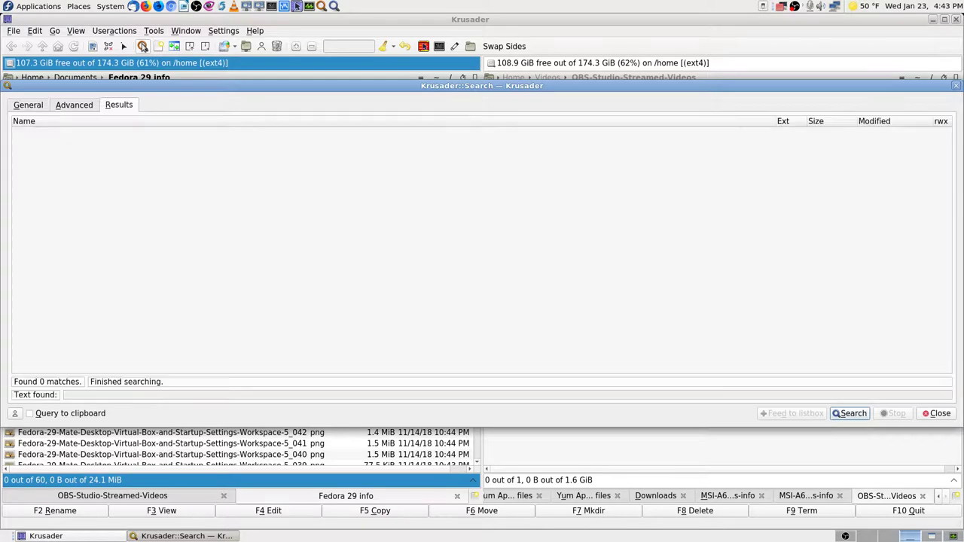
key(Escape)
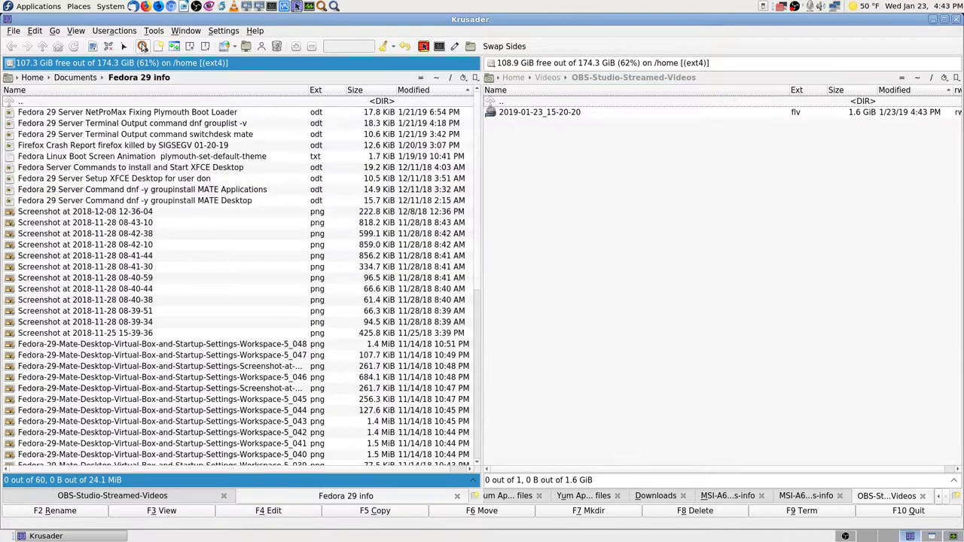
click(142, 46)
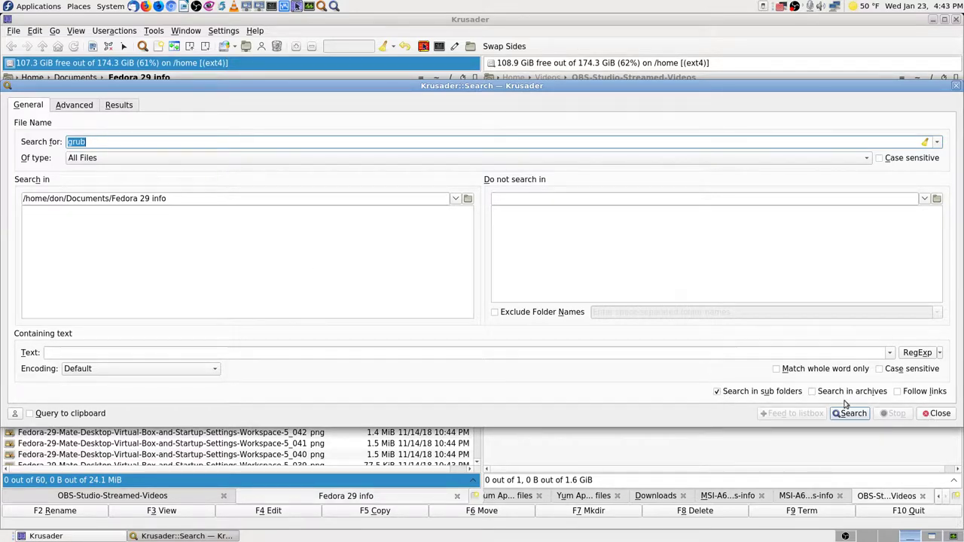
click(937, 415)
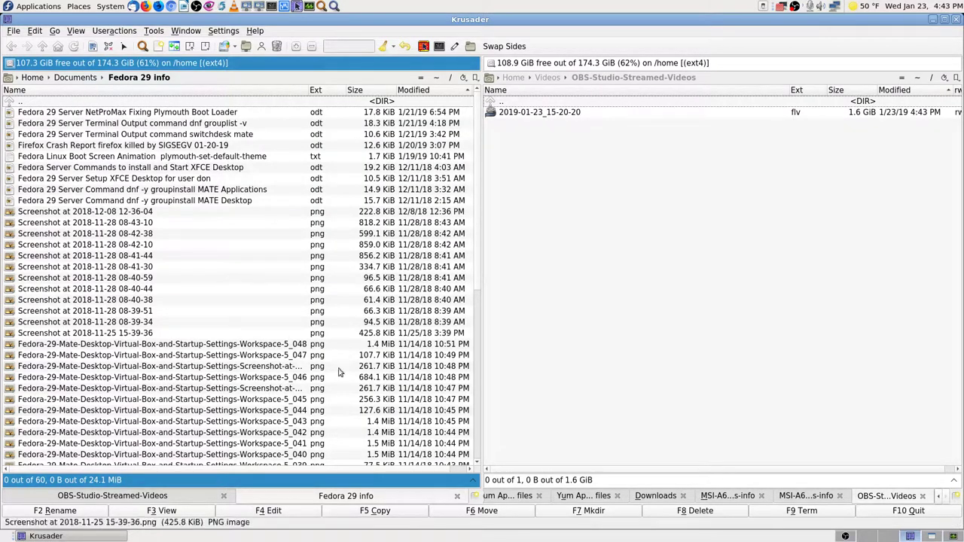
- Switch to Thunderbird and filter the Local Folders inbox messages by "grub"
click(866, 537)
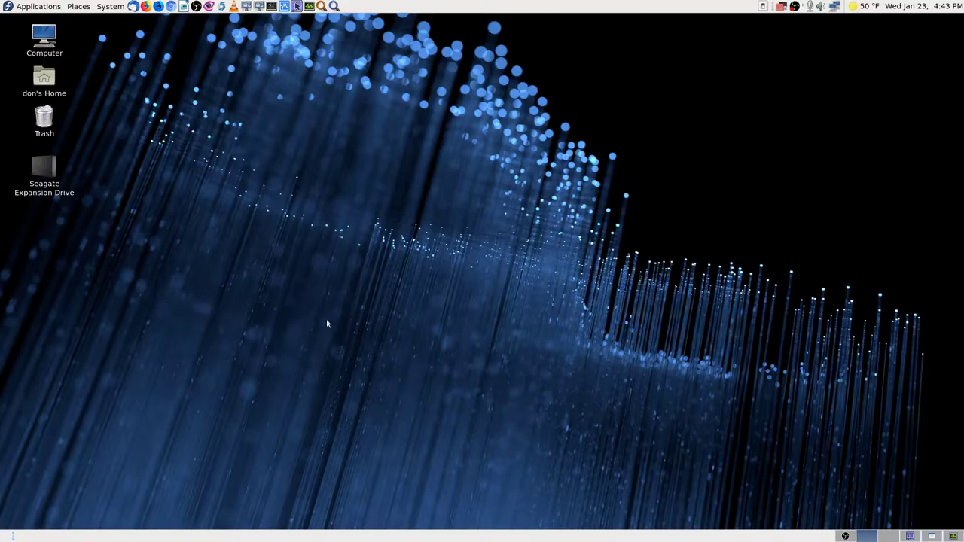
click(887, 537)
click(133, 6)
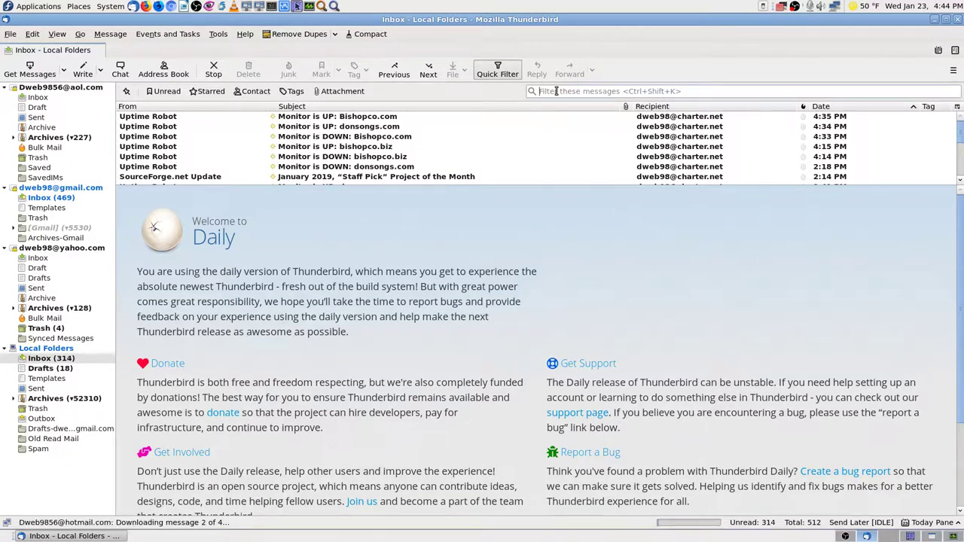
text(grub)
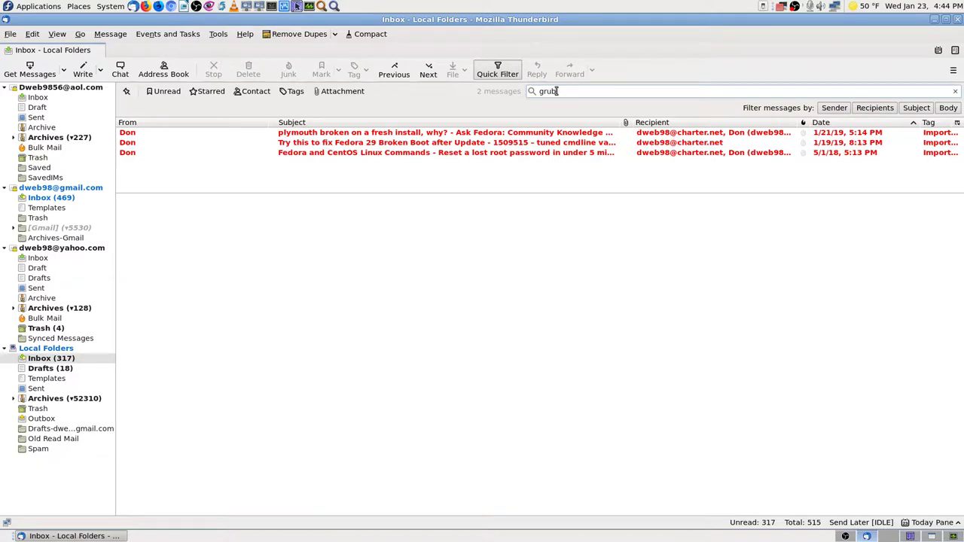
- Read the Plymouth and Fedora 29 broken boot messages, and save the broken boot one as a file in Documents/Fedora 29 info
click(494, 133)
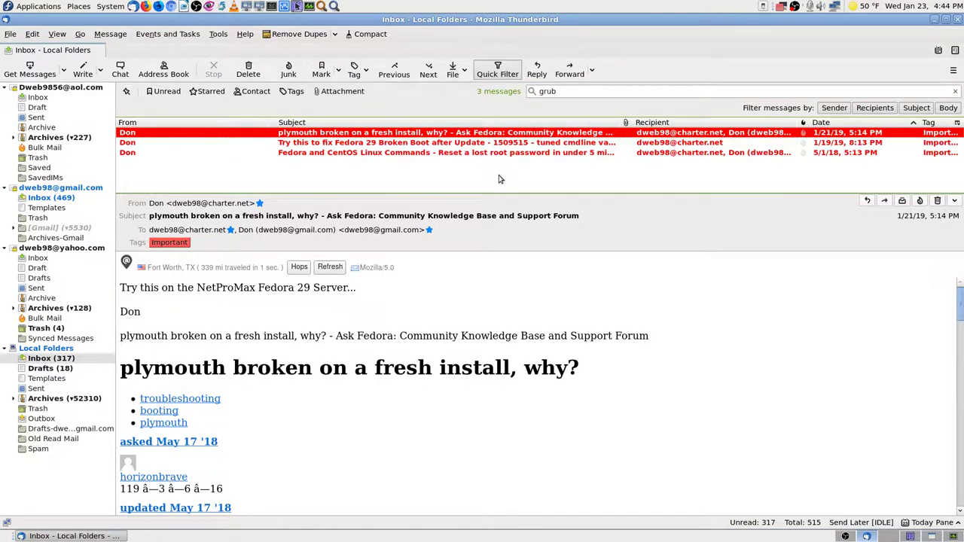
click(453, 144)
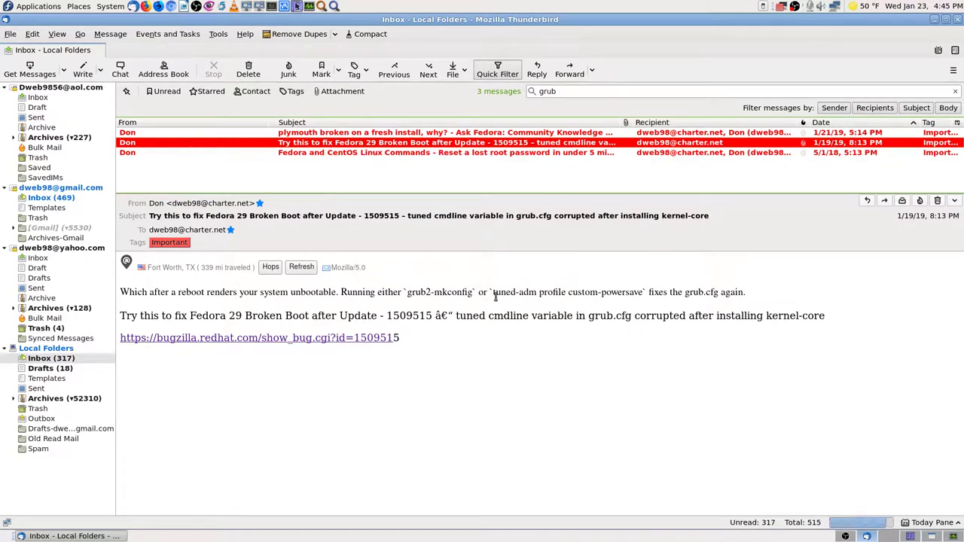
drag(494, 293, 523, 293)
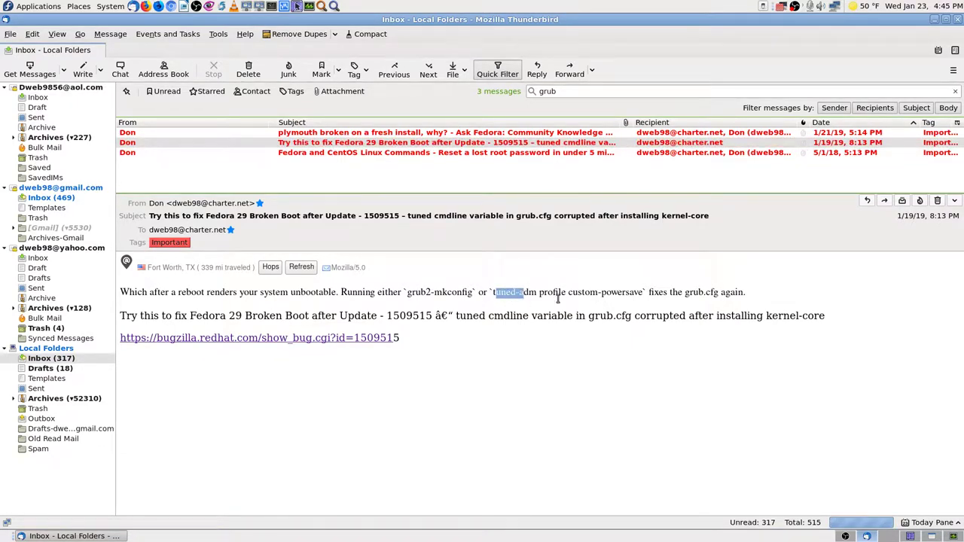
click(558, 298)
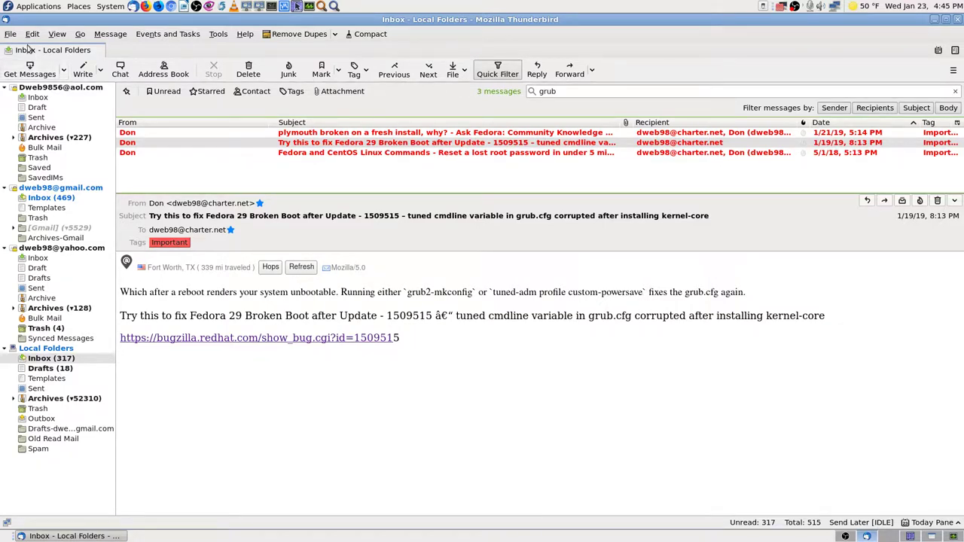
right_click(628, 310)
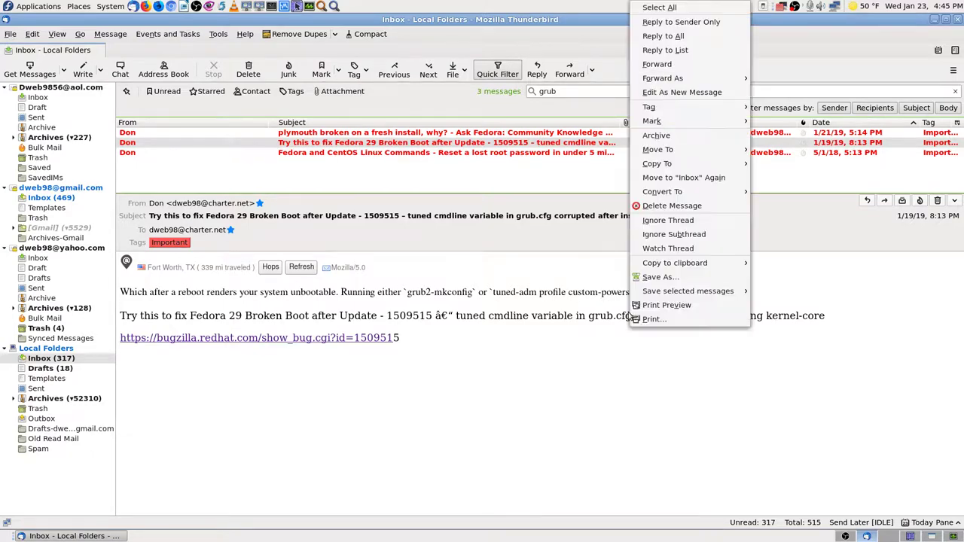
click(680, 278)
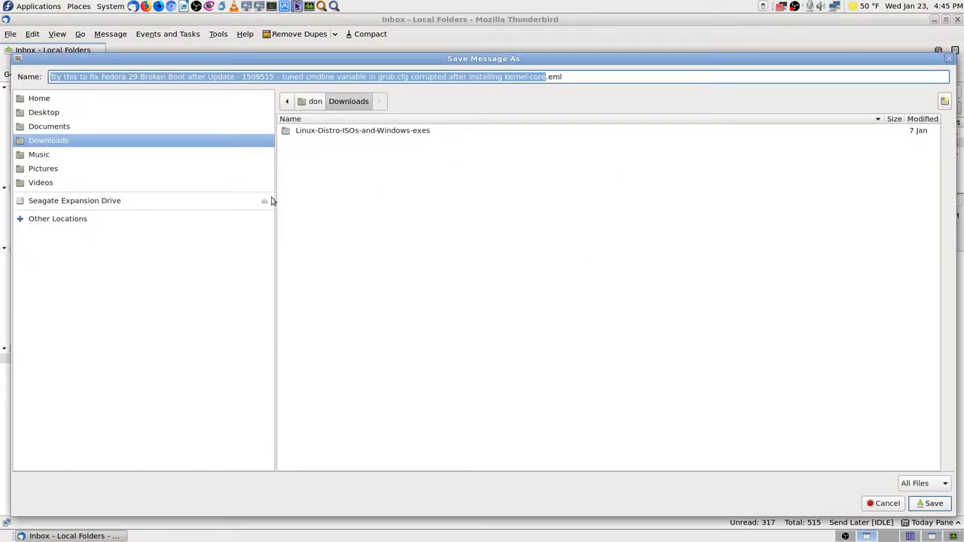
click(62, 128)
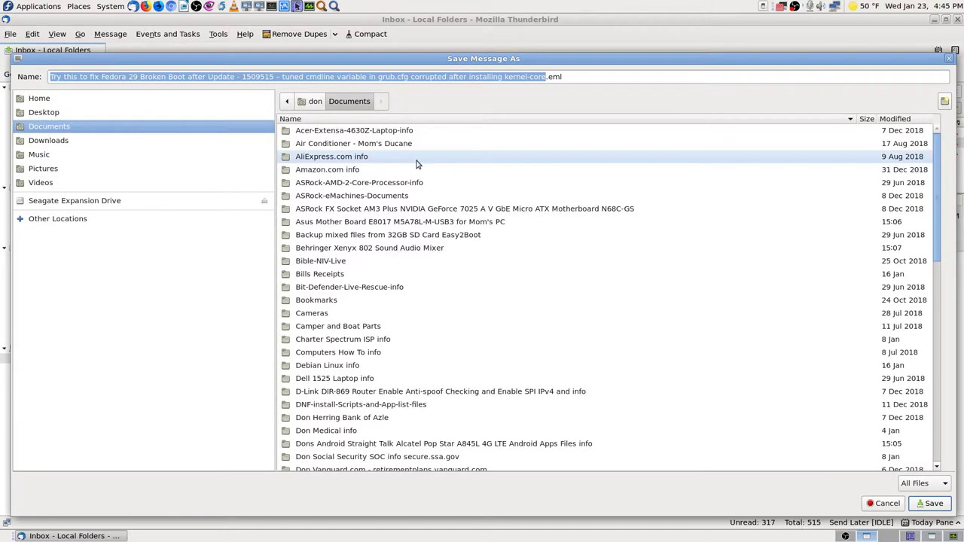
click(912, 120)
click(911, 121)
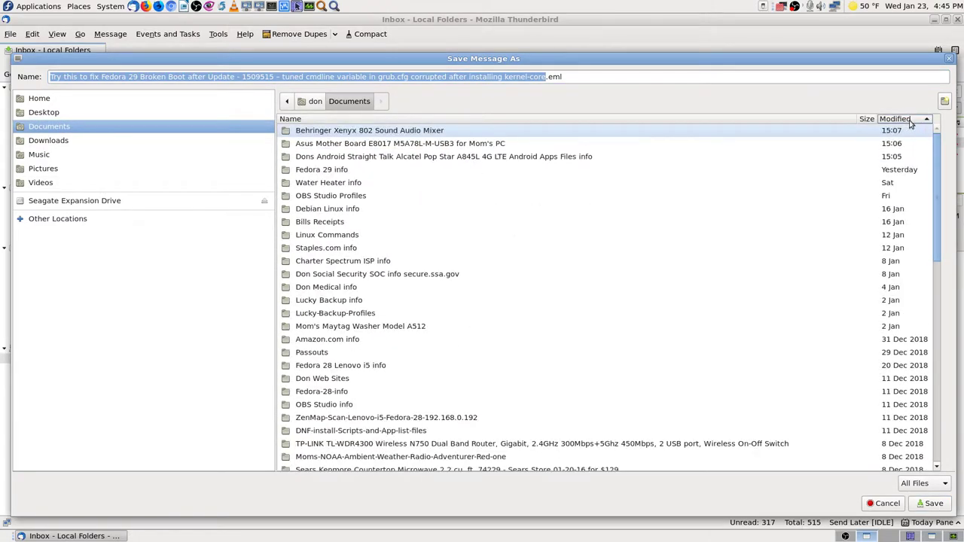
double_click(357, 172)
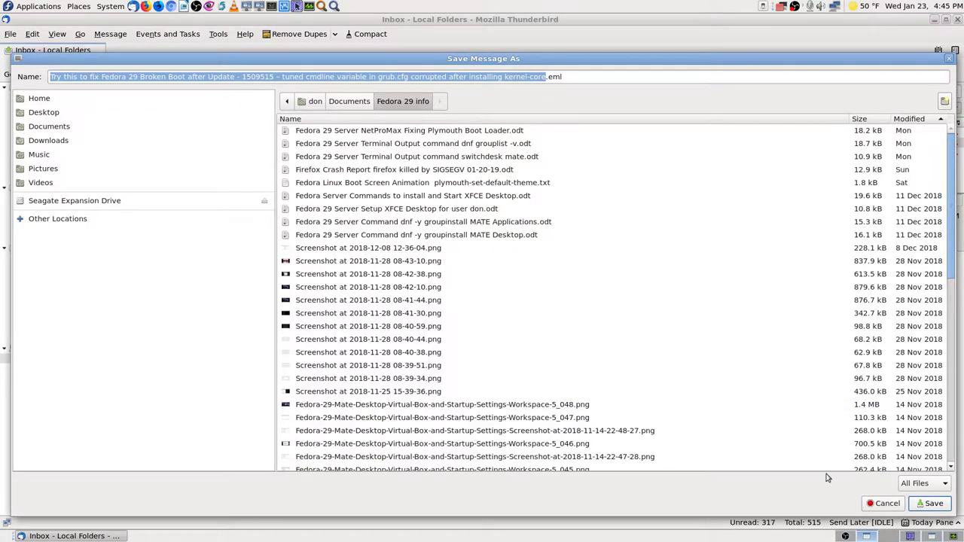
click(932, 503)
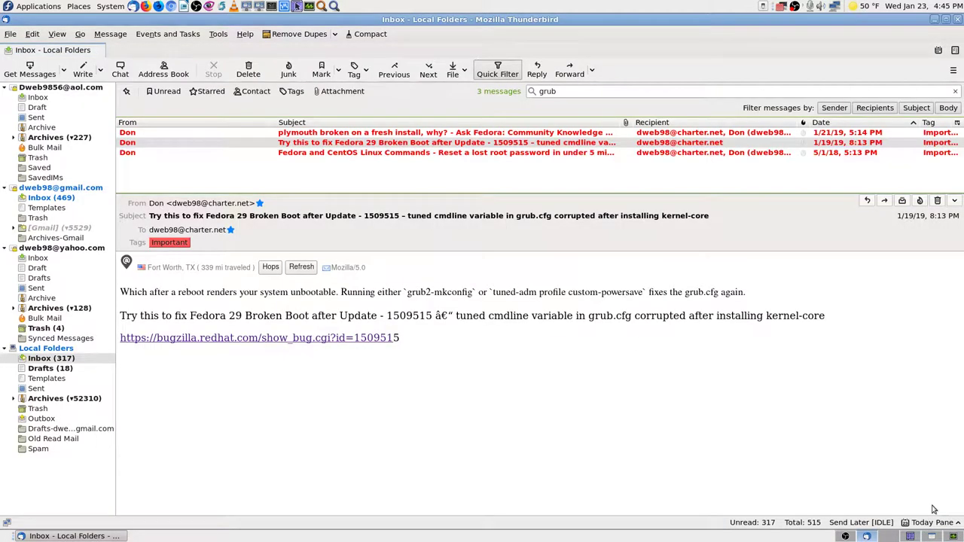
- Save the "plymouth broken on a fresh install, why?" message as a file in the Fedora 29 info folder
click(421, 134)
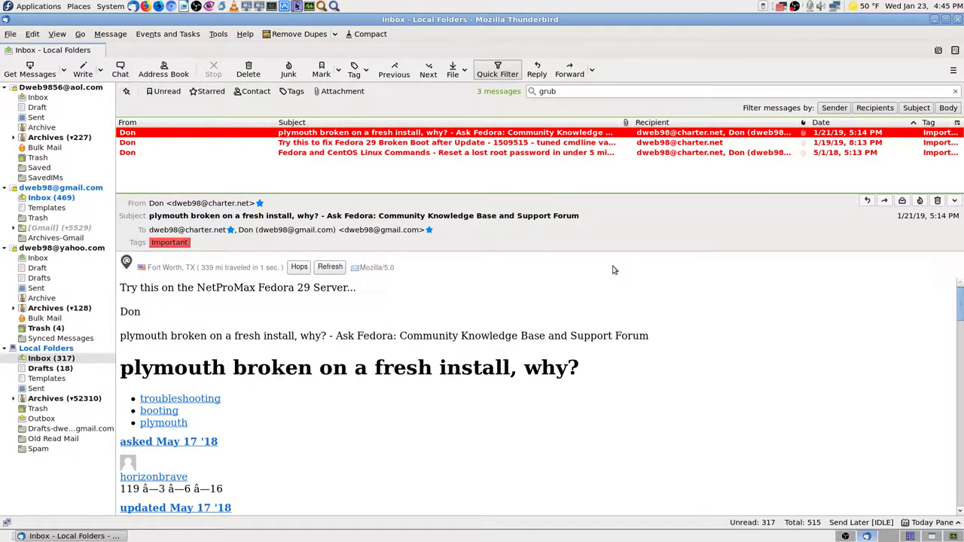
click(596, 285)
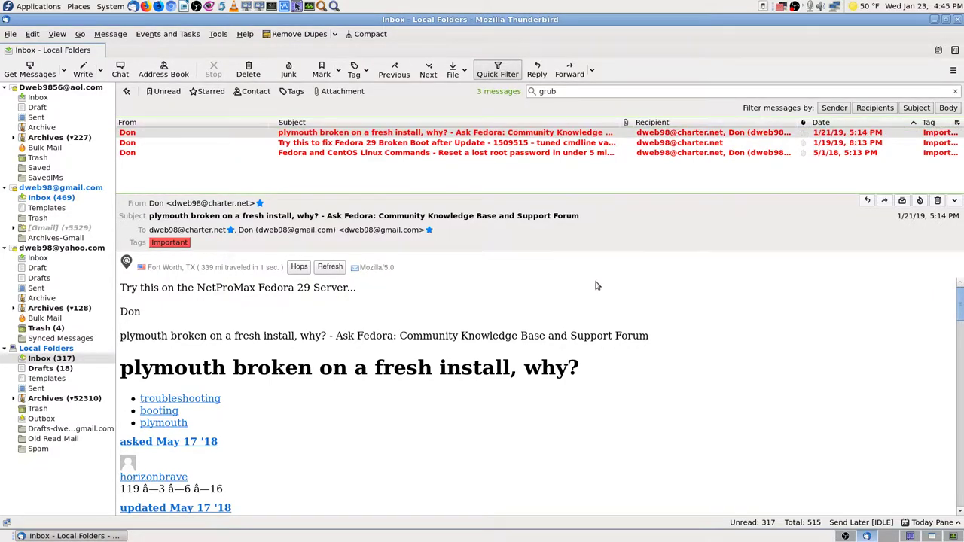
right_click(596, 286)
click(637, 275)
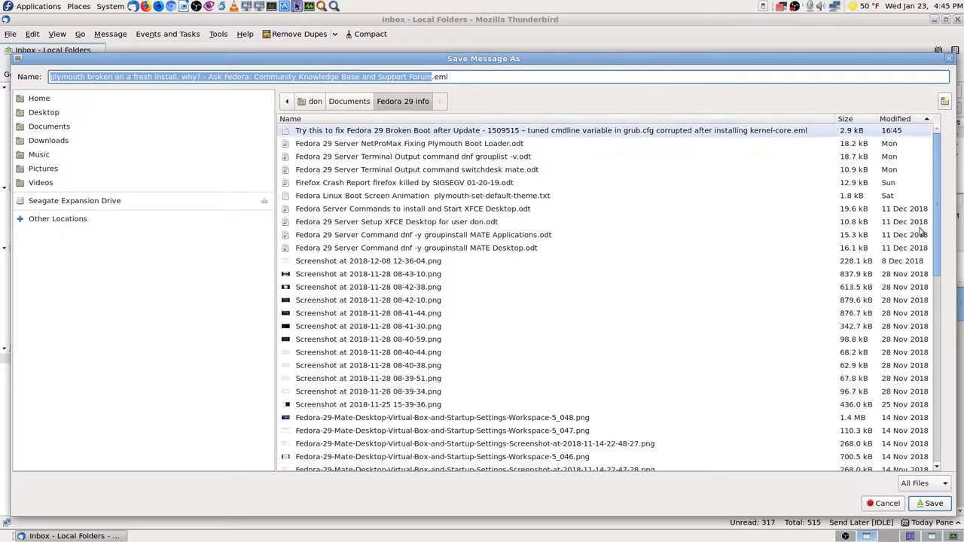
click(930, 503)
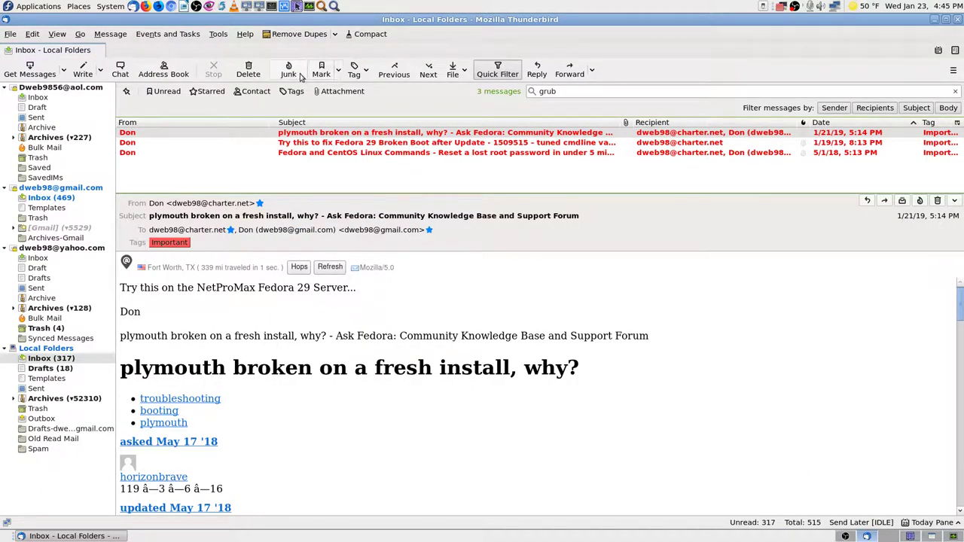
- Review the "Reset a lost root password in under 5 minutes" message and save it as a file in Documents/Linux Commands
click(337, 154)
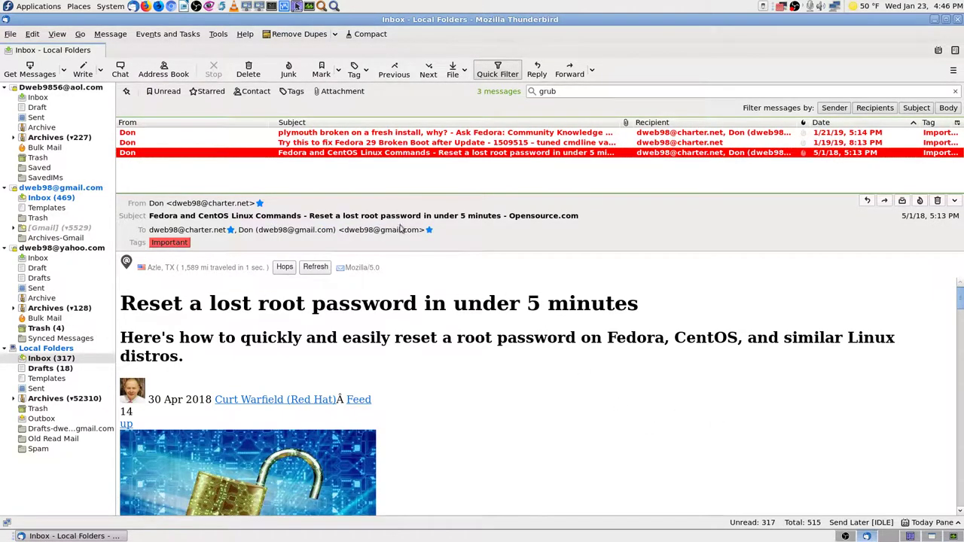
scroll(683, 390, down, 5)
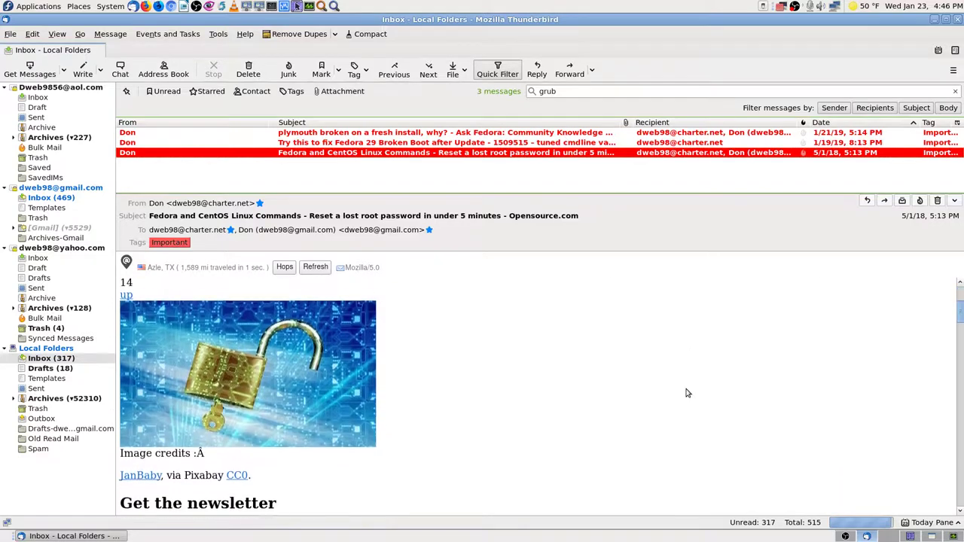
scroll(687, 392, down, 8)
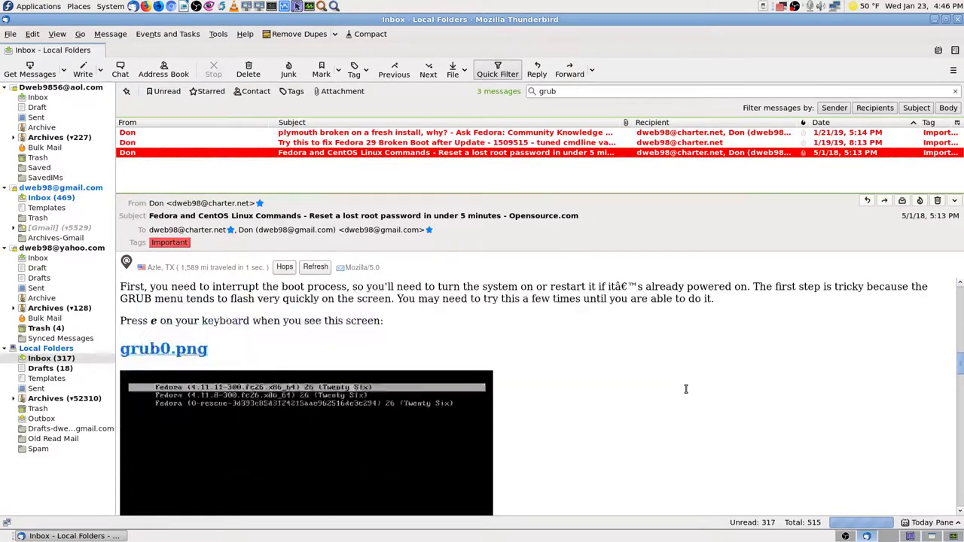
scroll(687, 392, down, 5)
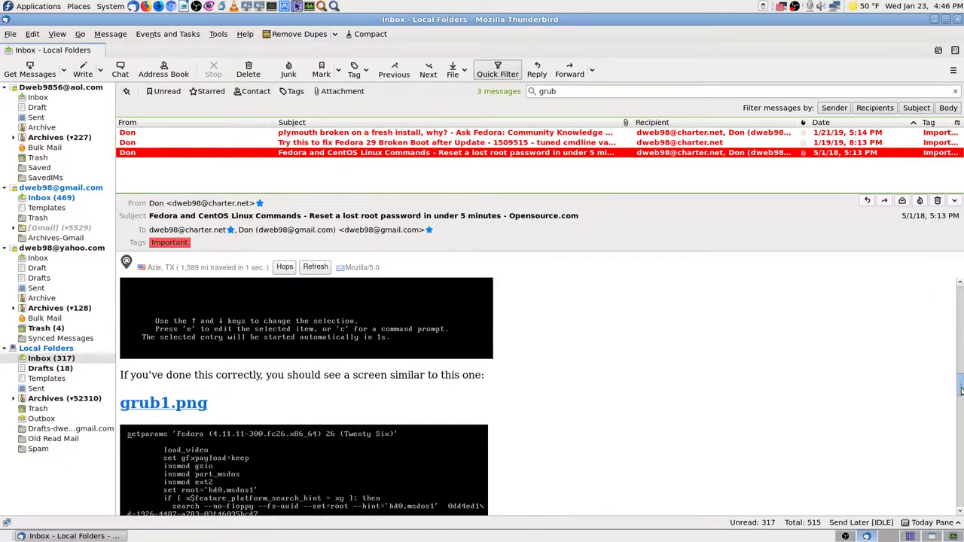
drag(961, 404, 955, 111)
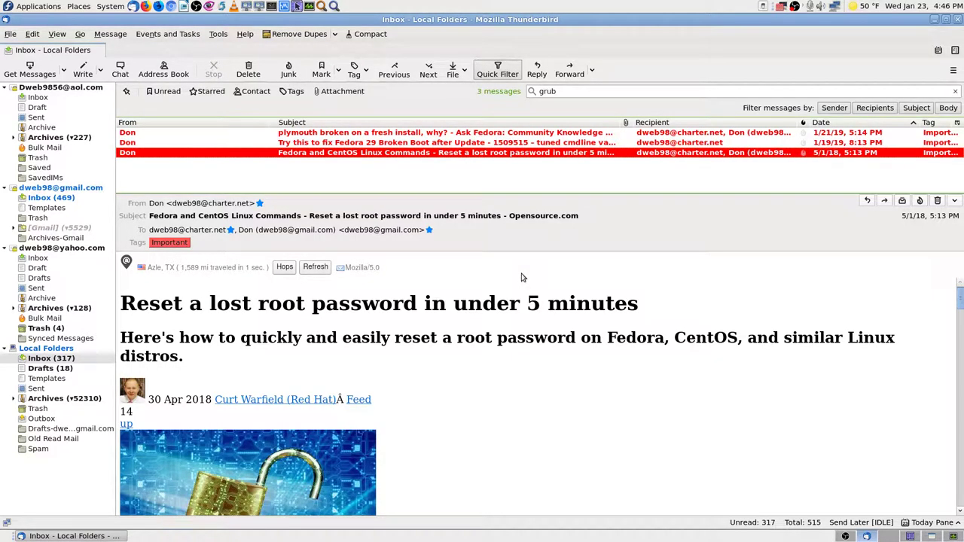
right_click(683, 295)
click(728, 280)
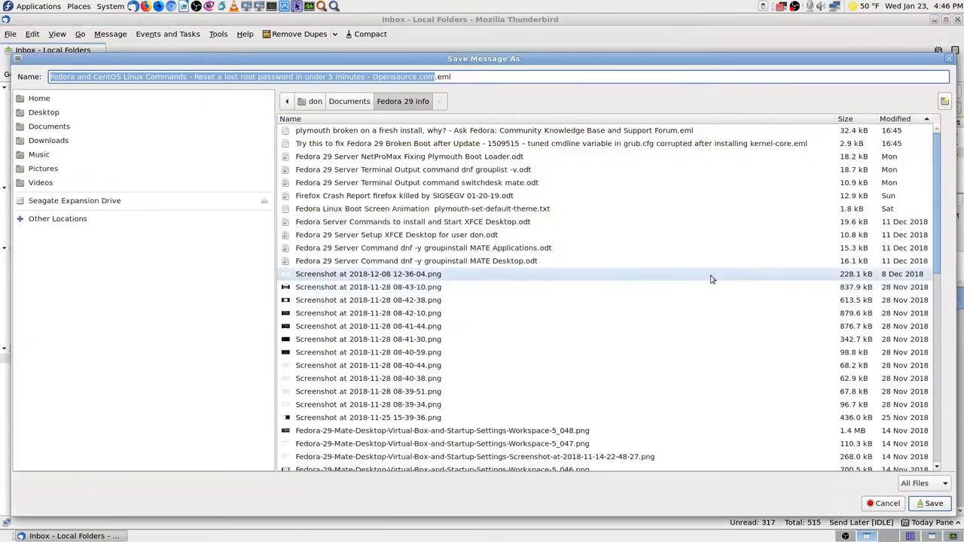
click(348, 102)
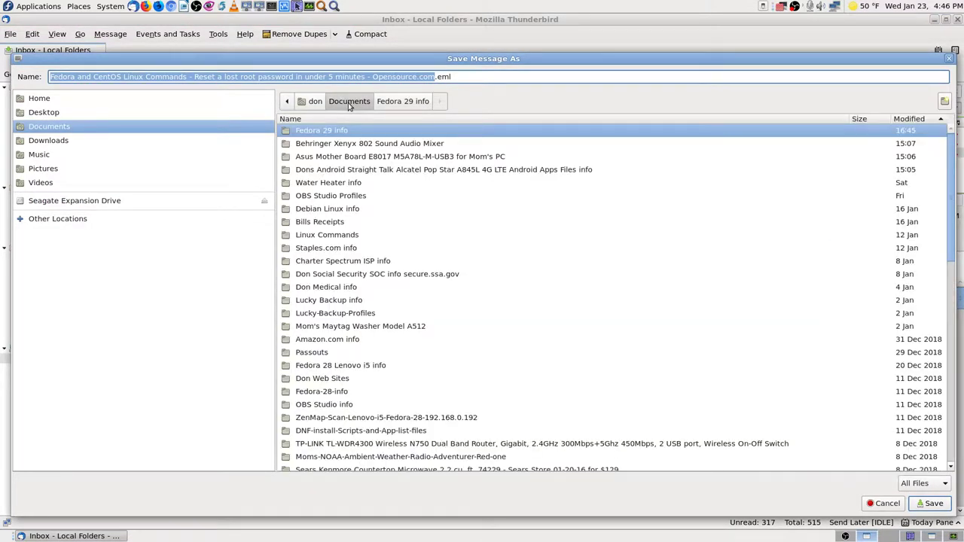
click(348, 235)
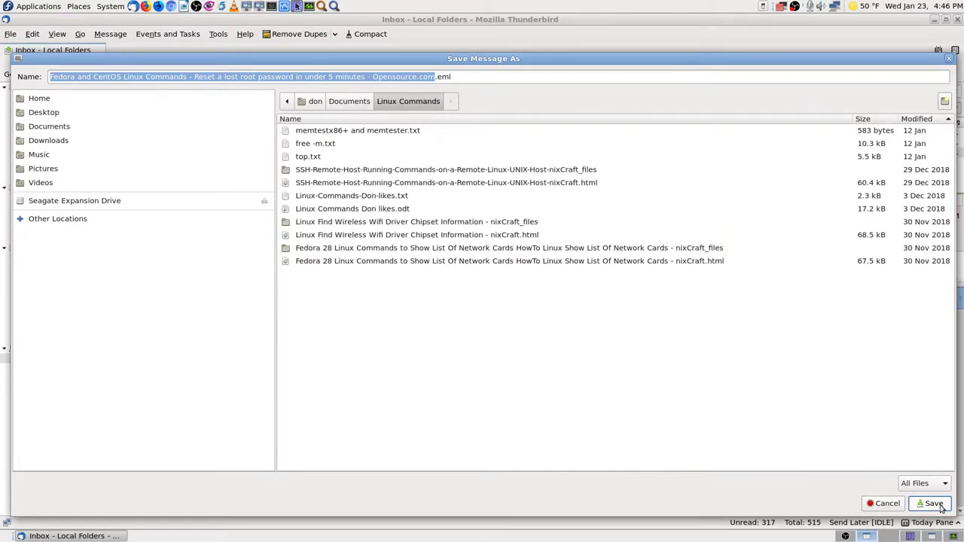
click(940, 507)
click(939, 507)
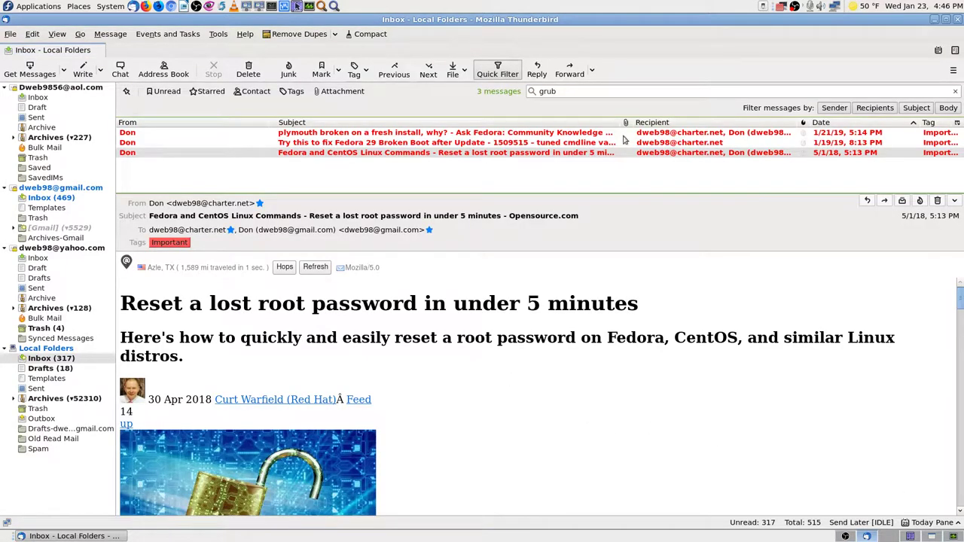
- Clear the "grub" filter from the inbox and quit Thunderbird
click(601, 91)
key(BackSpace)
key(BackSpace)
key(BackSpace)
key(BackSpace)
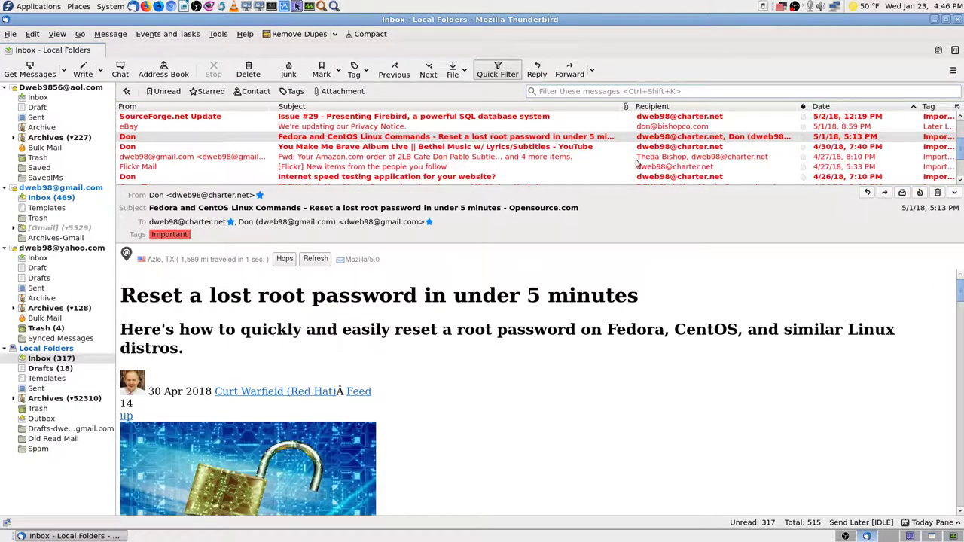
scroll(528, 150, down, 3)
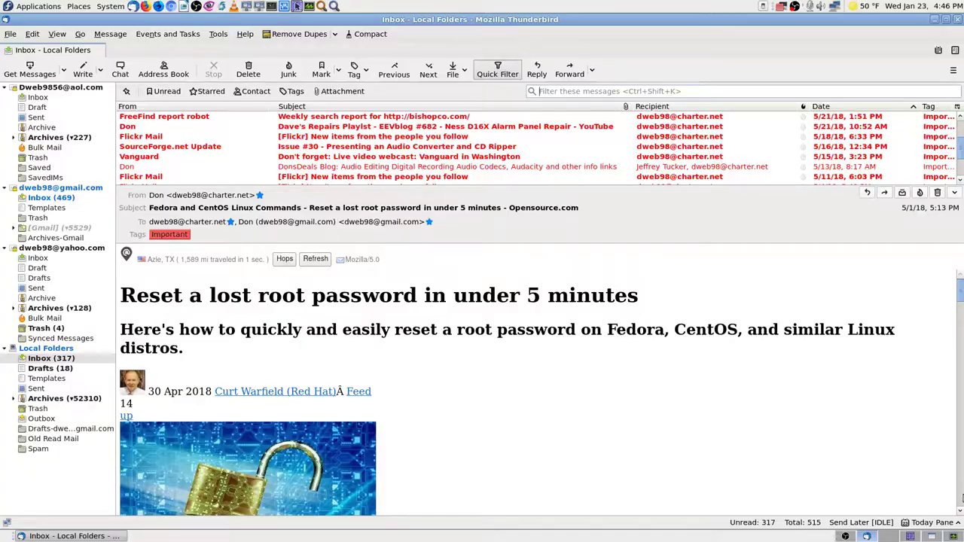
key(ctrl+q)
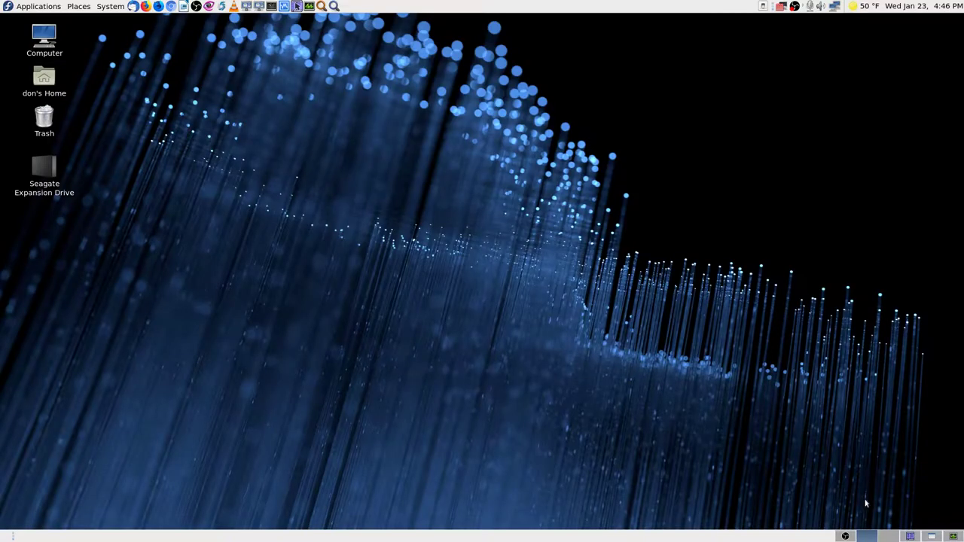
- Switch to Remote Desktop Viewer and show the Fedora 29 server's desktop in full screen
click(932, 536)
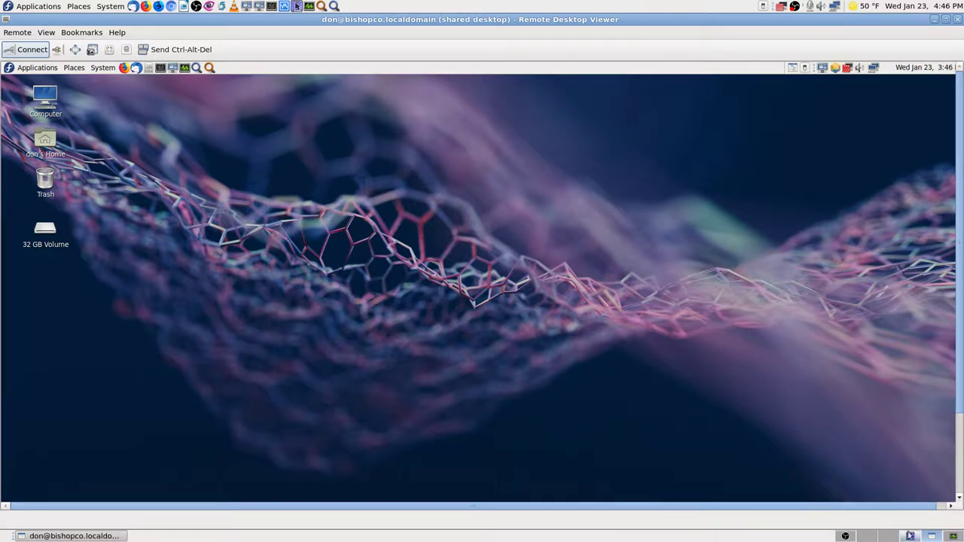
key(F11)
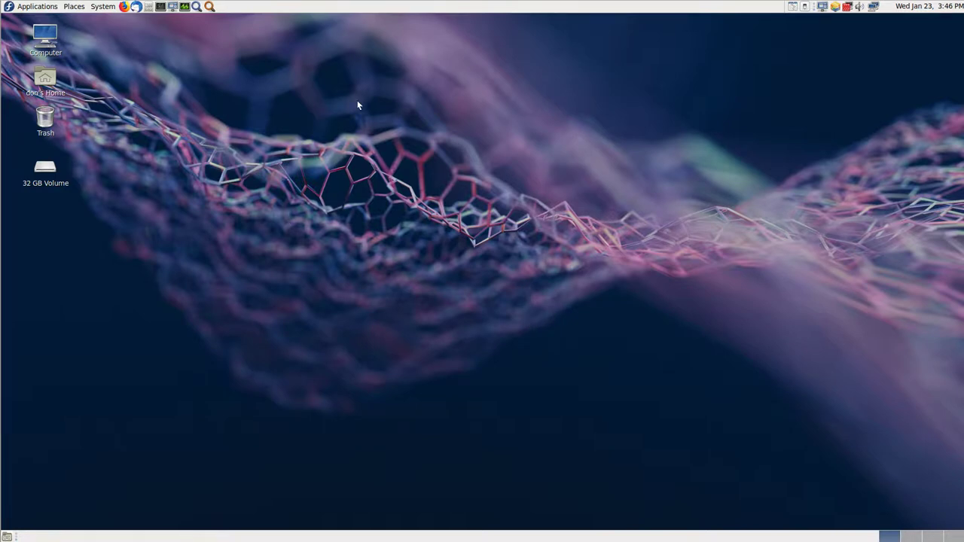
- Check the orange magnifier launcher by opening and closing Search for Files, and swap its place with the blue magnifier launcher
click(210, 7)
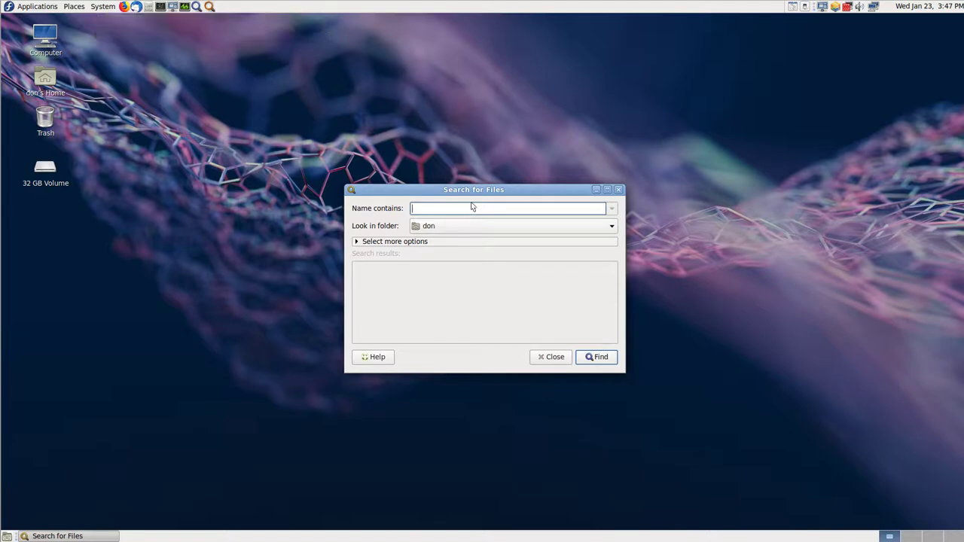
click(561, 363)
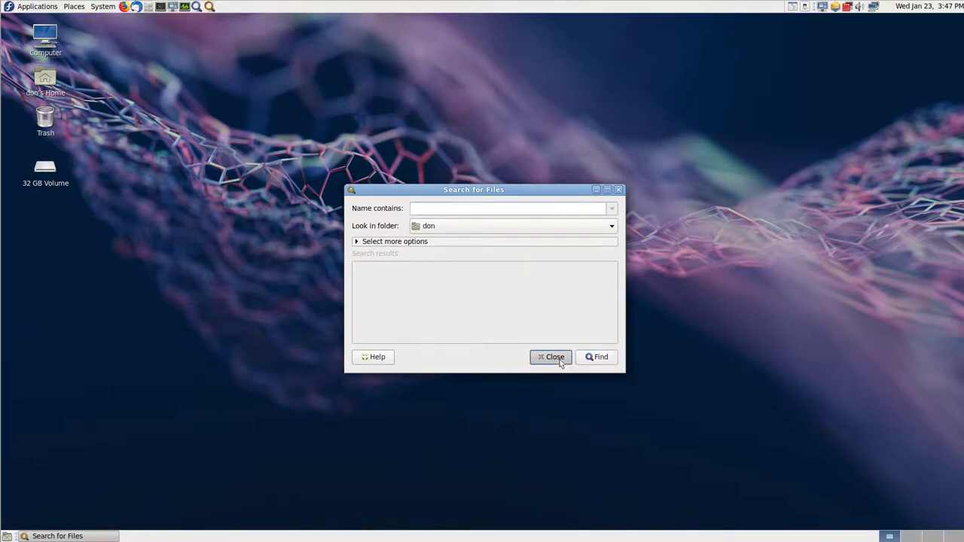
right_click(211, 9)
click(242, 59)
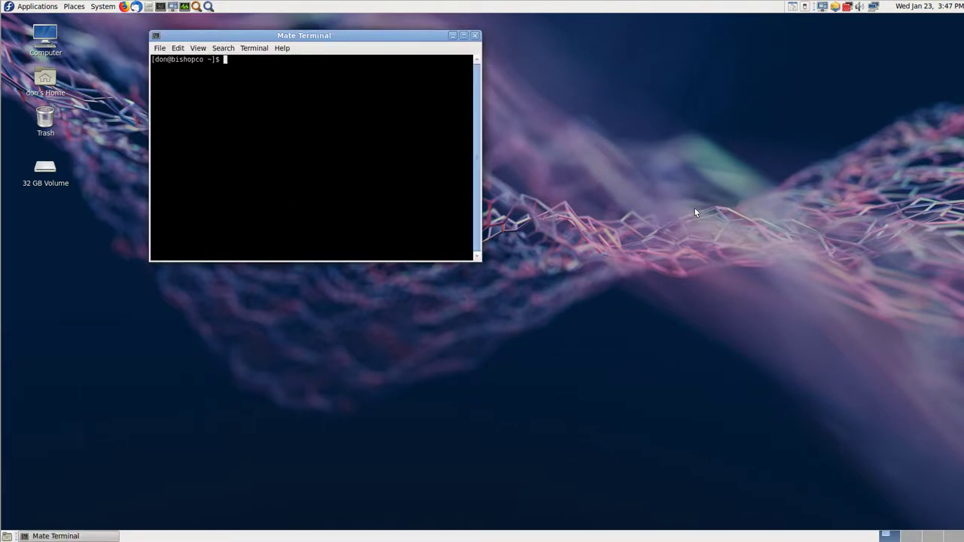
- In a terminal on the remote desktop, switch to the root account with su, entering the root password
text(su)
key(Return)
key(Return)
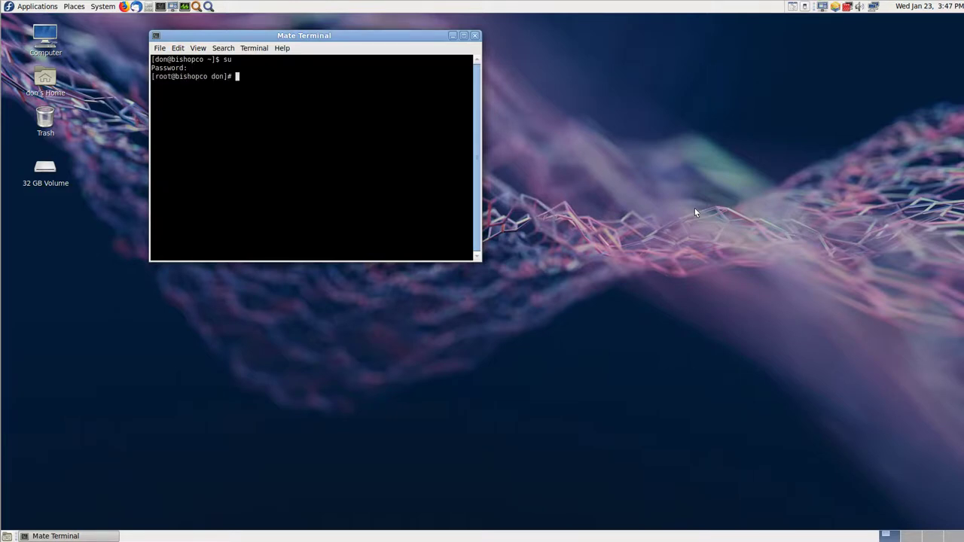
- Start the thunar file manager as root, maximize its window, and take the remote viewer out of full screen
text(thunar)
key(Return)
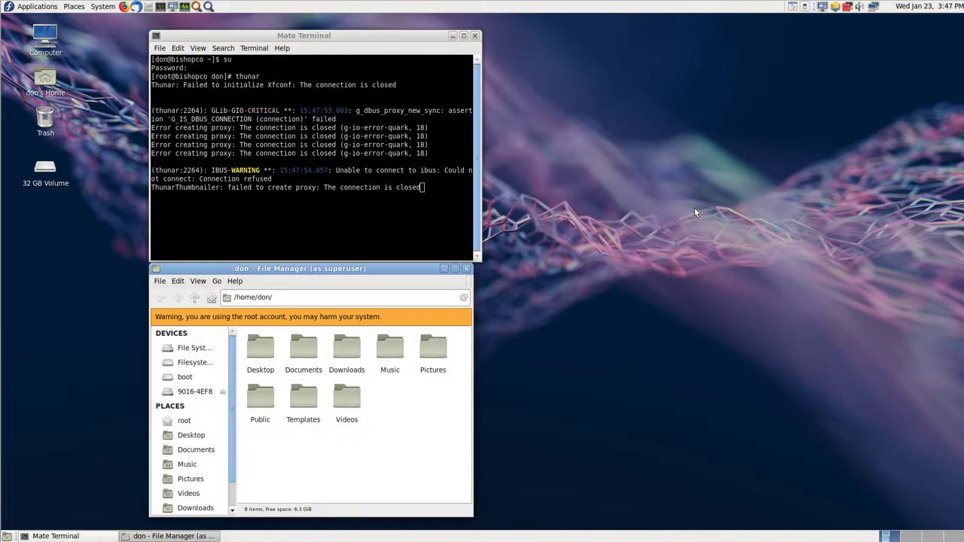
click(457, 268)
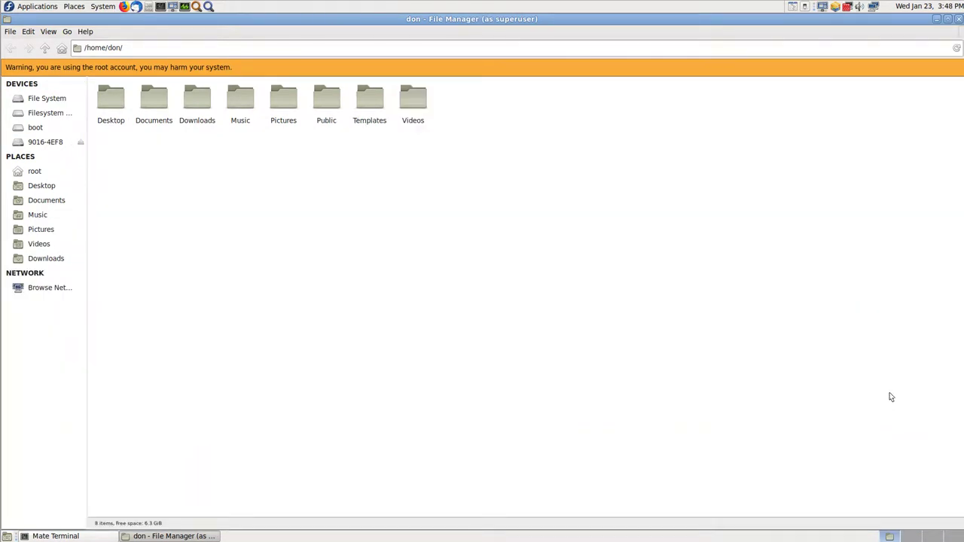
key(F11)
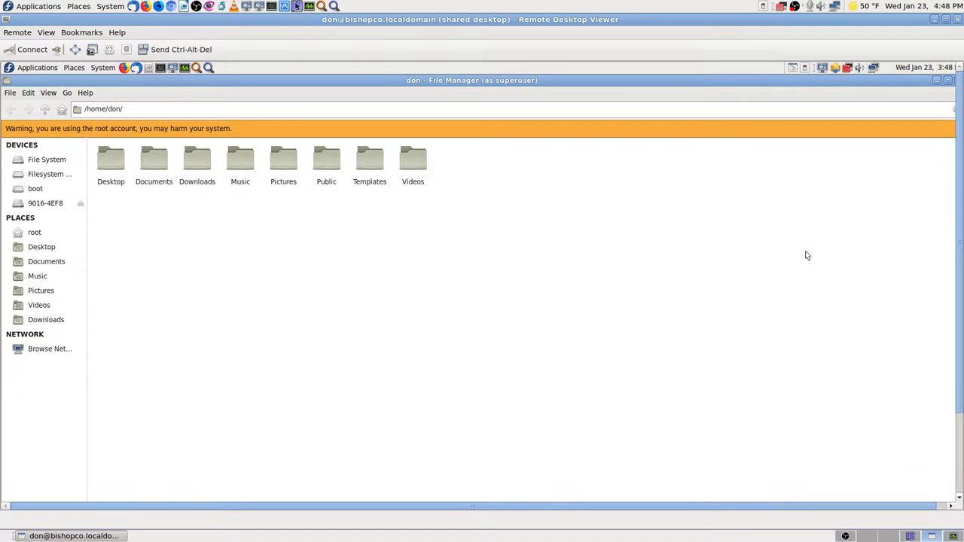
- Return to the remote viewer in full screen and open the File System root in the superuser file manager
key(ctrl+alt+Right)
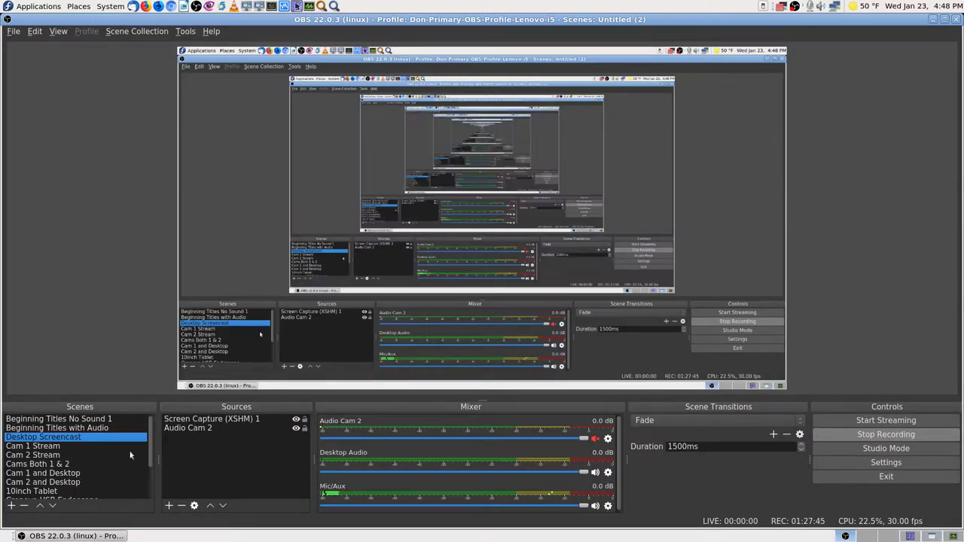
click(910, 536)
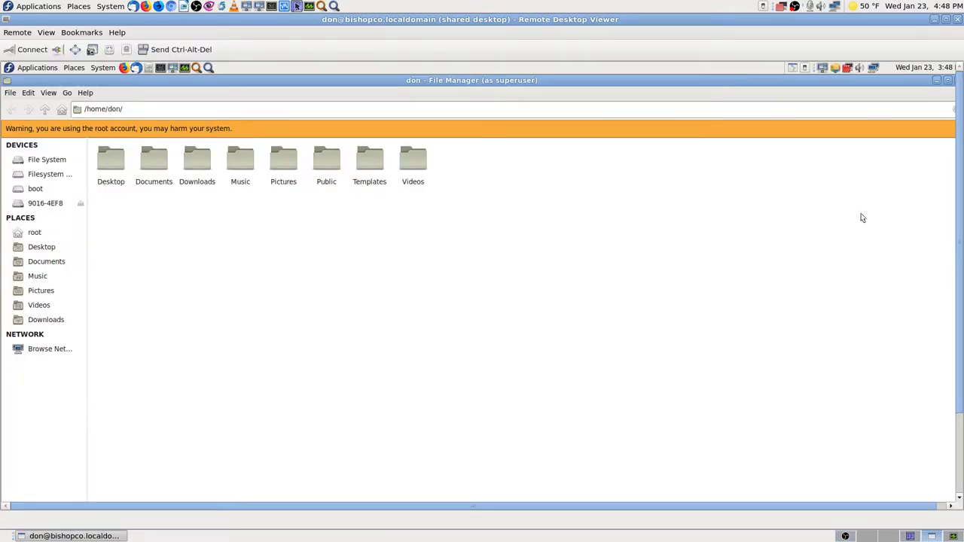
key(F11)
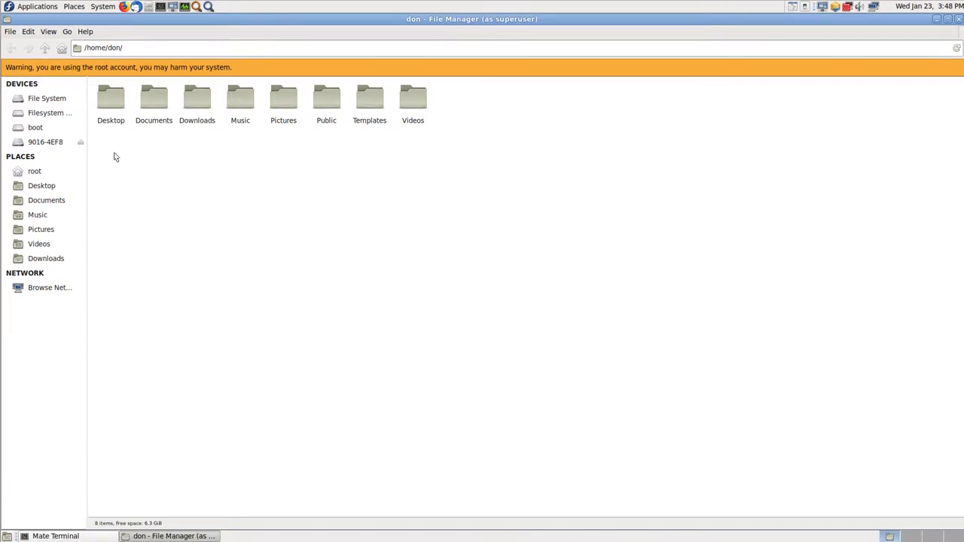
click(55, 100)
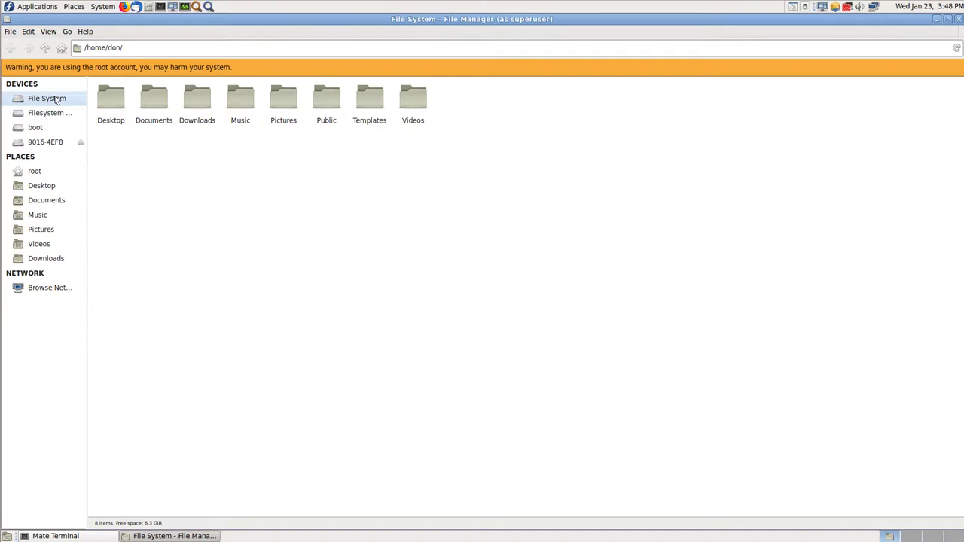
click(56, 100)
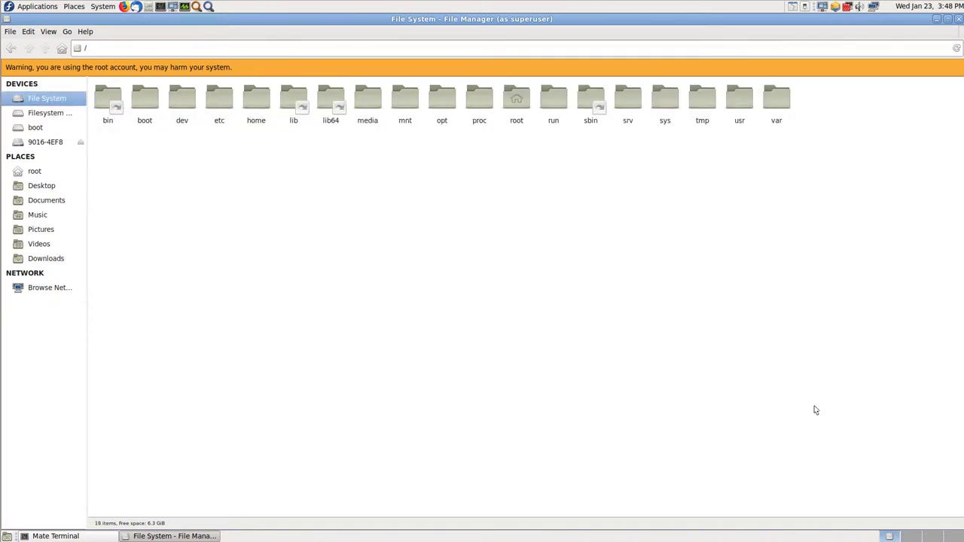
- Eject the 32 GB volume from the remote desktop, dismiss the notification and return to the file manager's workspace
click(909, 537)
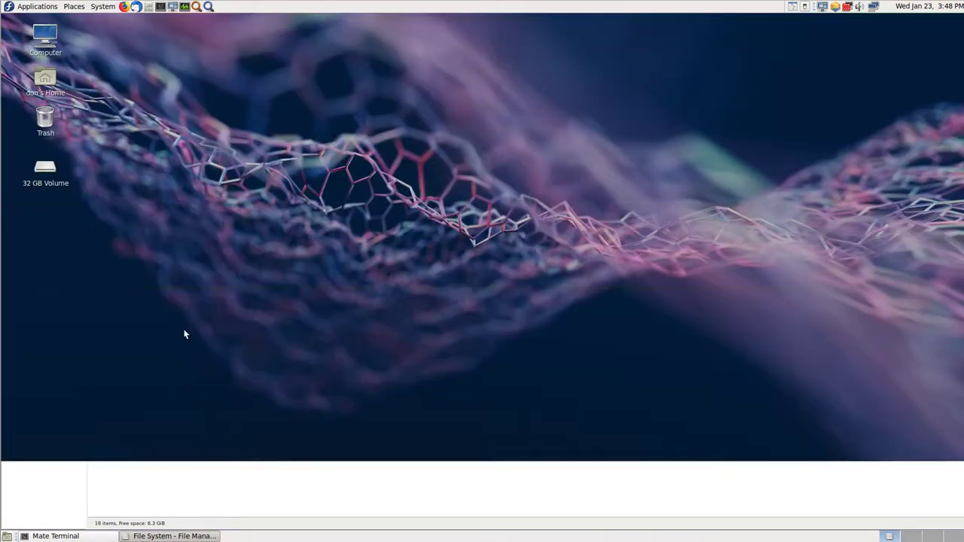
right_click(43, 171)
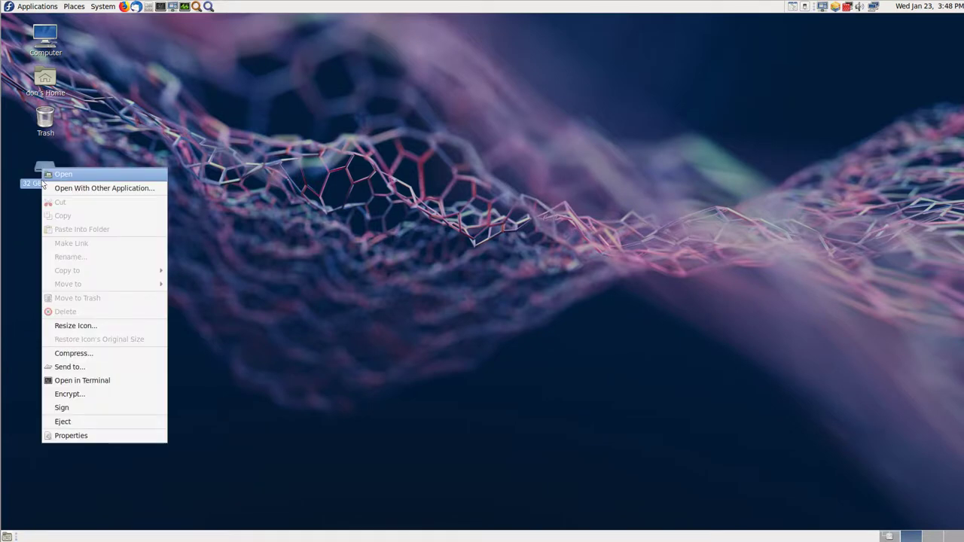
click(84, 421)
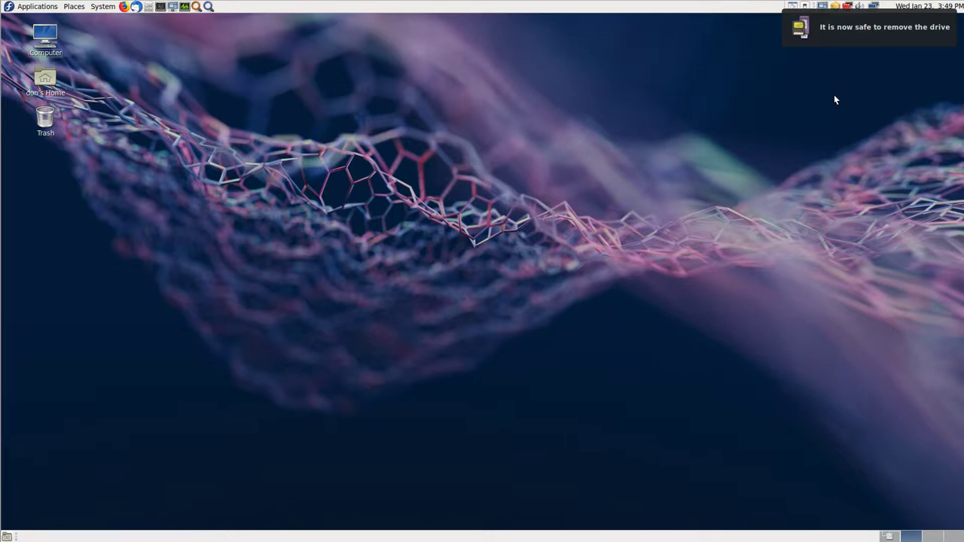
click(843, 34)
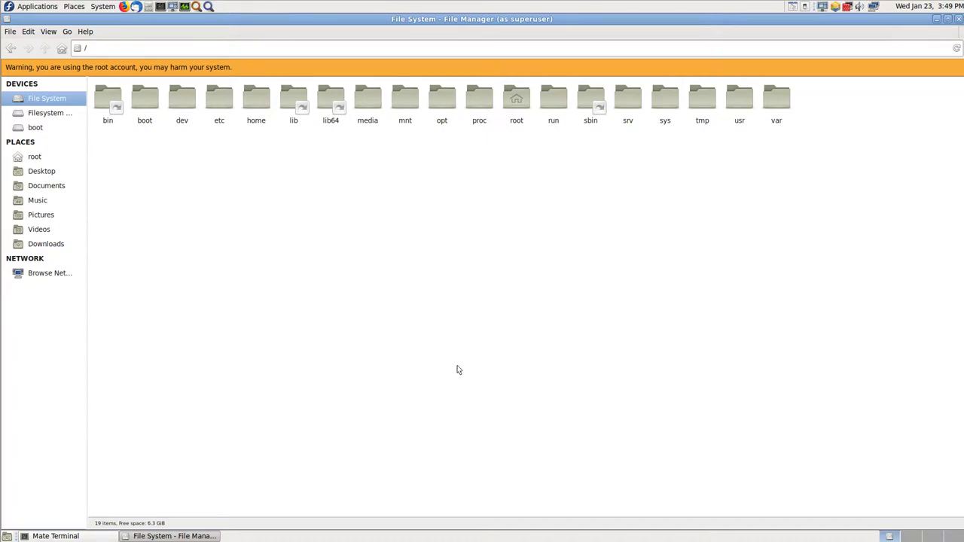
- Open the boot folder and show its contents as a detailed list
click(147, 107)
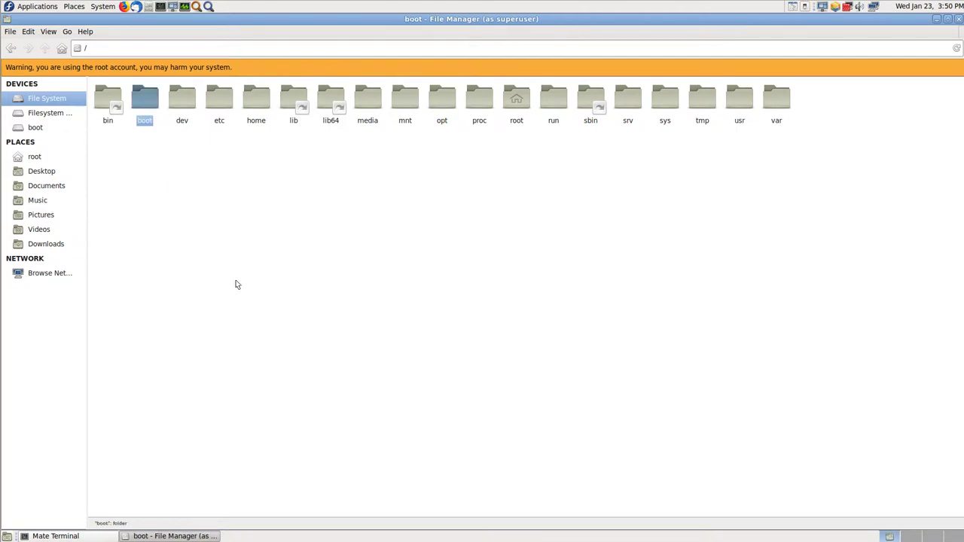
key(Return)
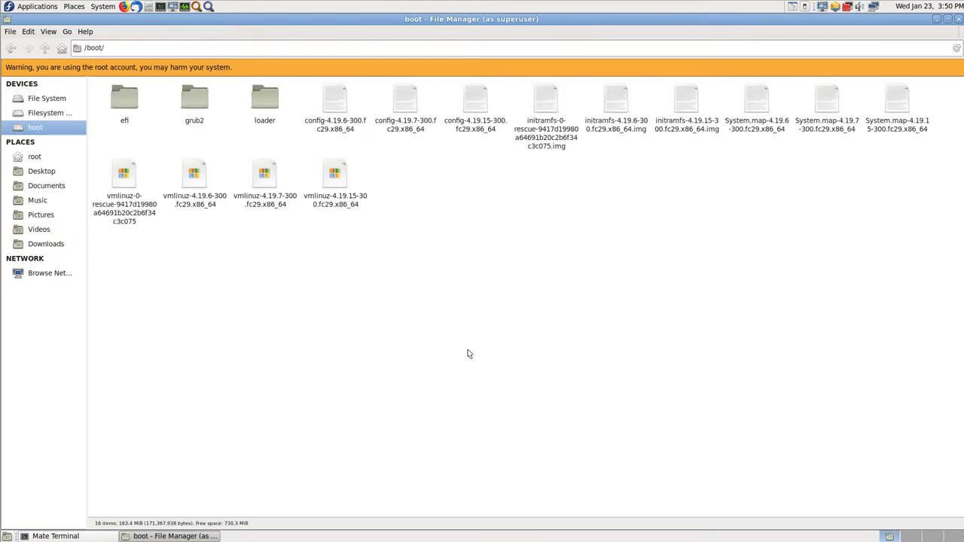
click(48, 31)
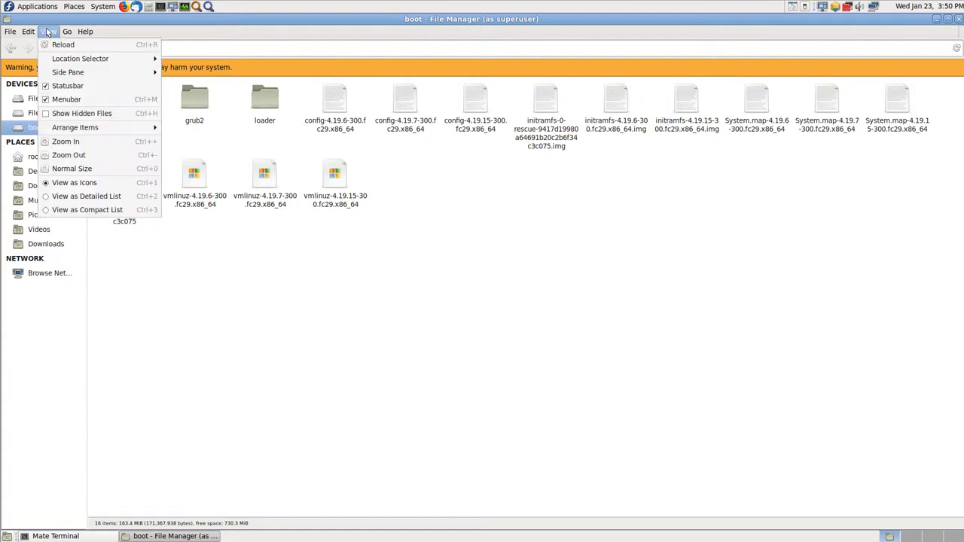
click(86, 197)
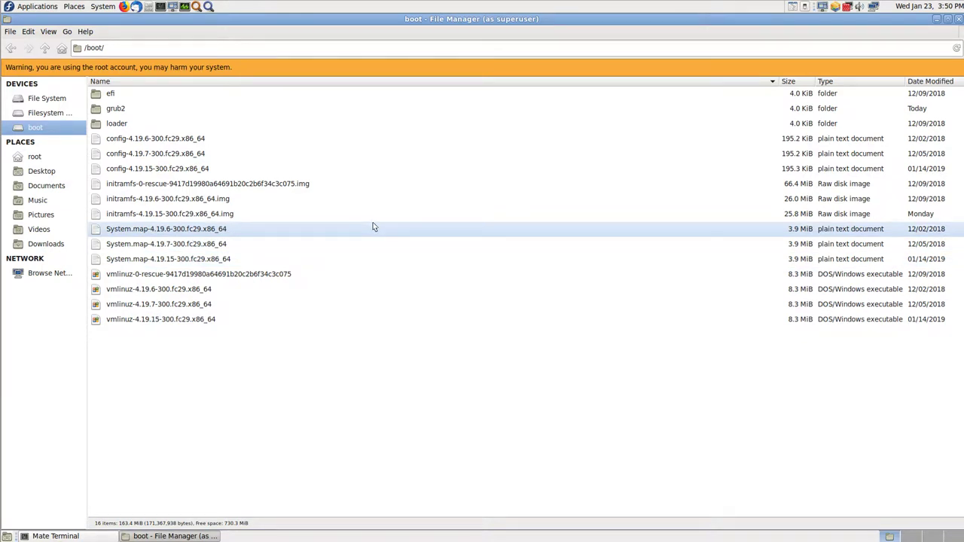
- Compare the vmlinuz kernel files in /boot, going through the rescue, 4.19.6, 4.19.7 and 4.19.15 entries
click(207, 321)
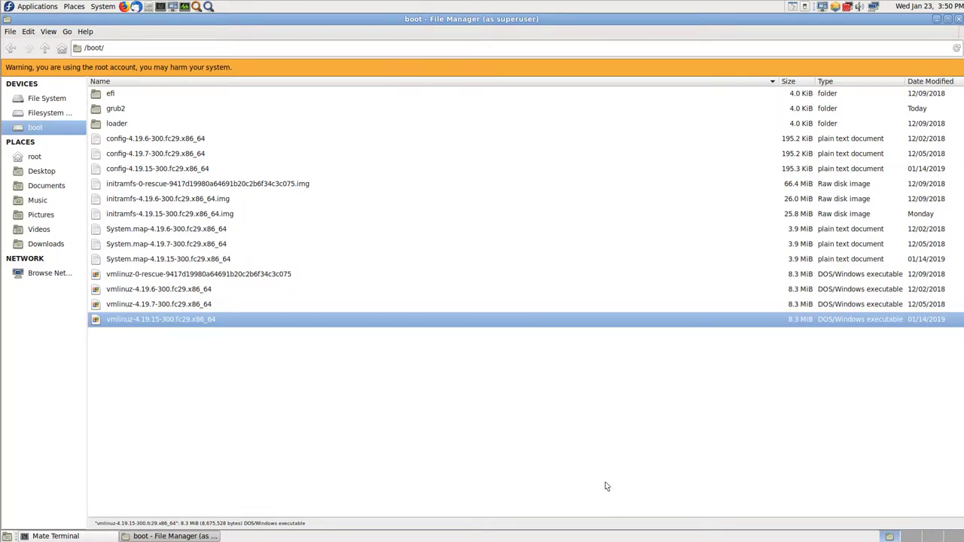
key(Up)
key(Up)
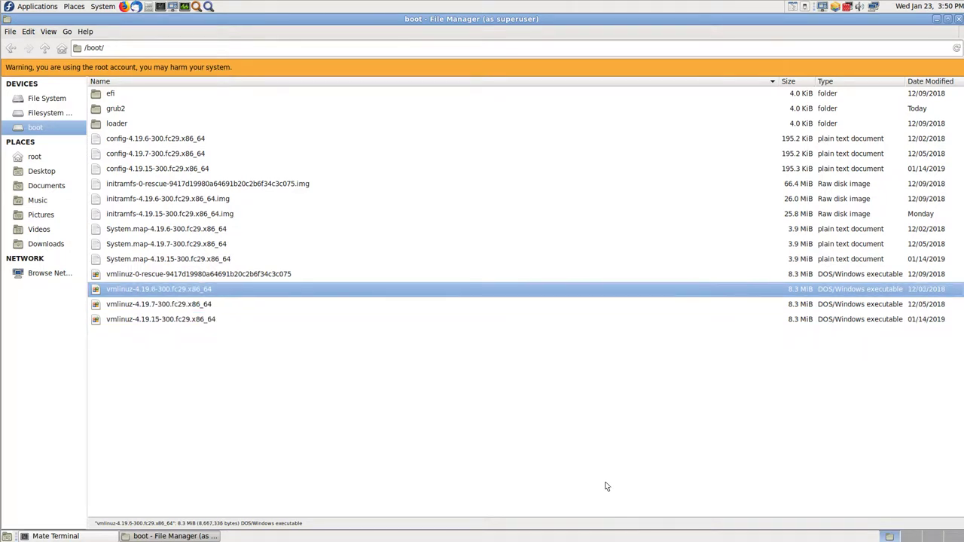
key(Up)
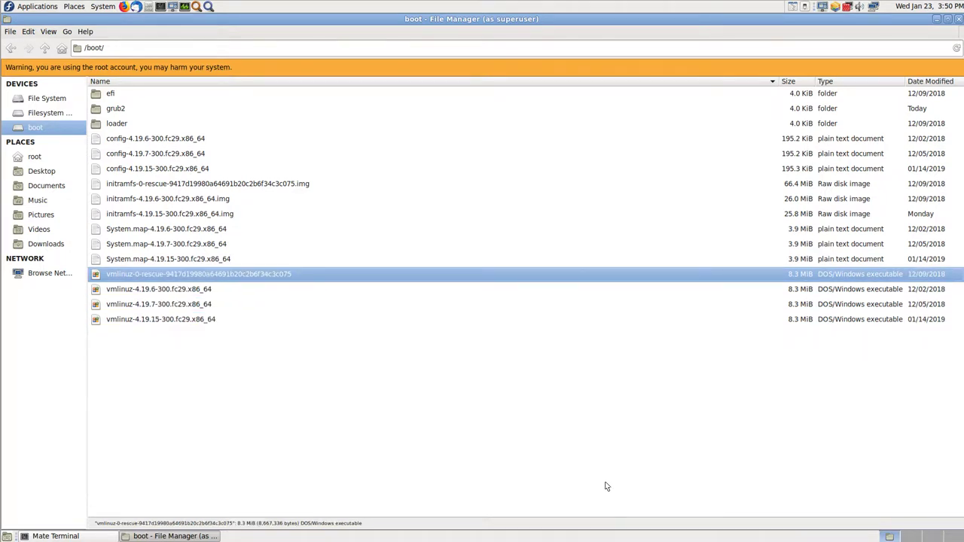
key(Down)
key(Up)
key(Down)
key(Down)
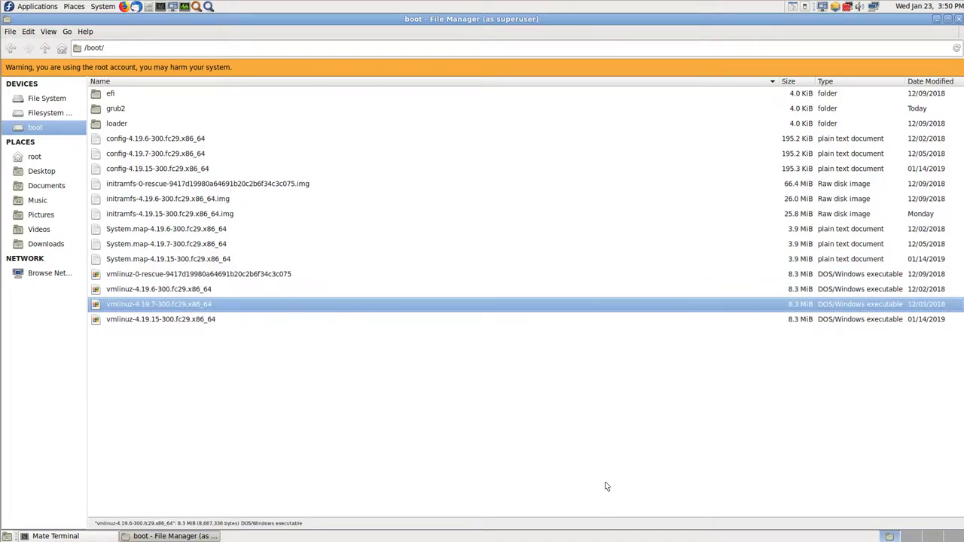
key(Down)
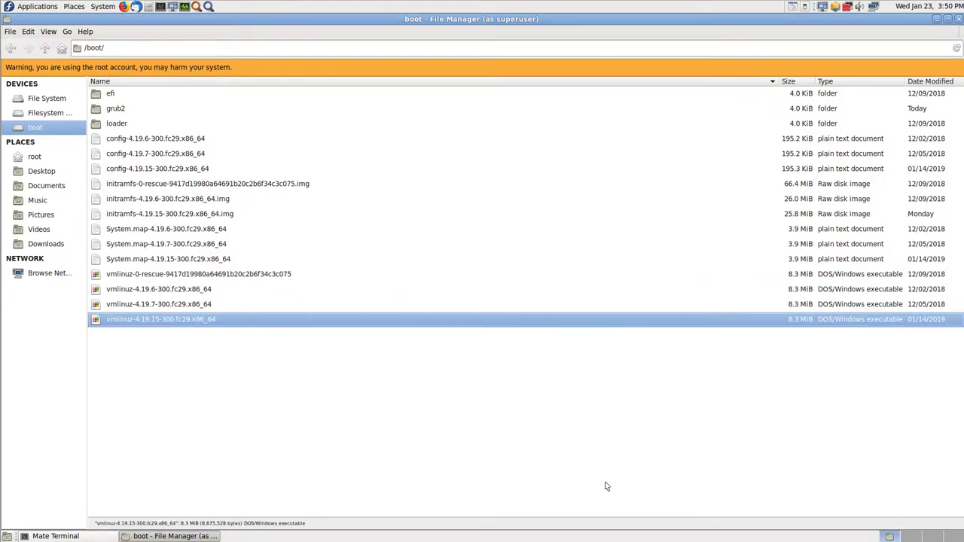
key(Up)
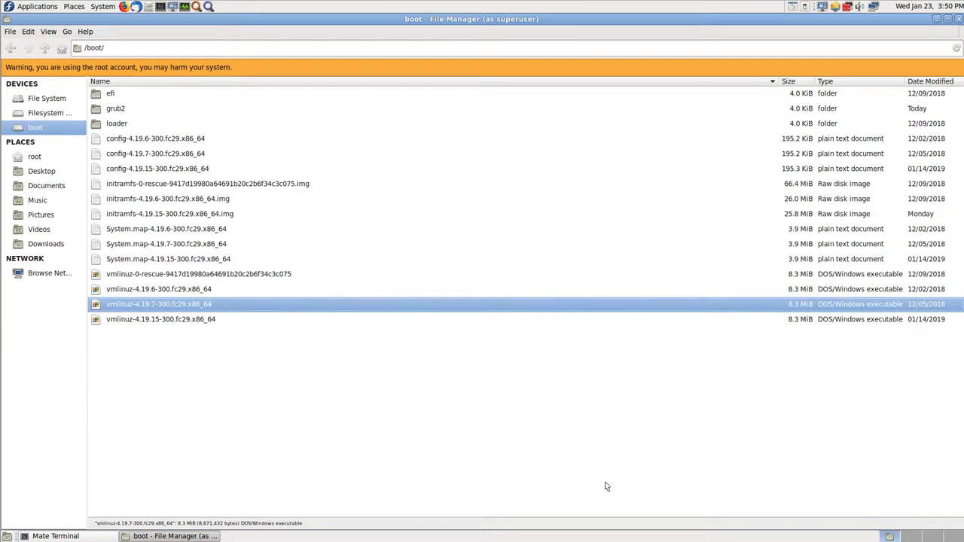
- Examine which kernel versions have an initramfs image in /boot, comparing the 4.19.15, 4.19.6 and rescue images
key(Up)
key(Up)
key(Up)
key(Up)
key(Up)
key(Up)
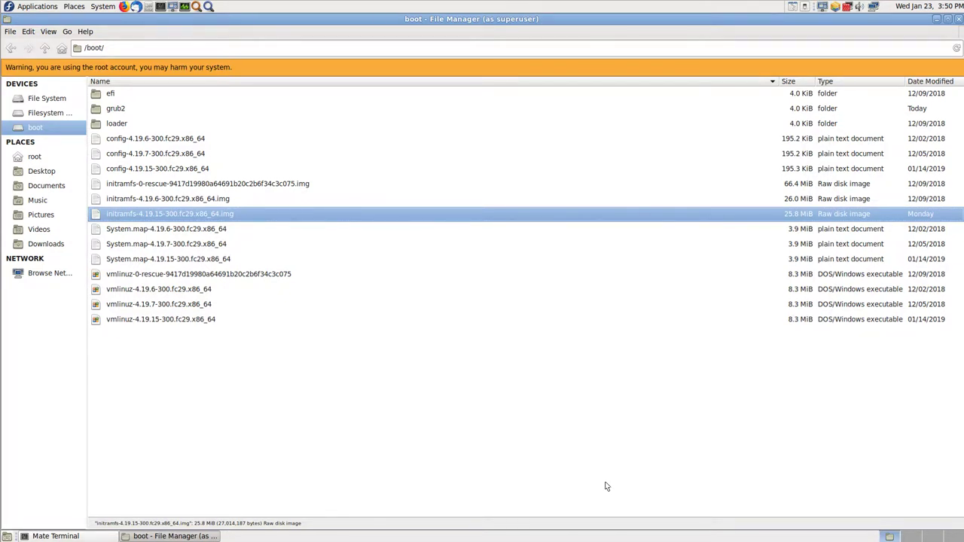
key(Up)
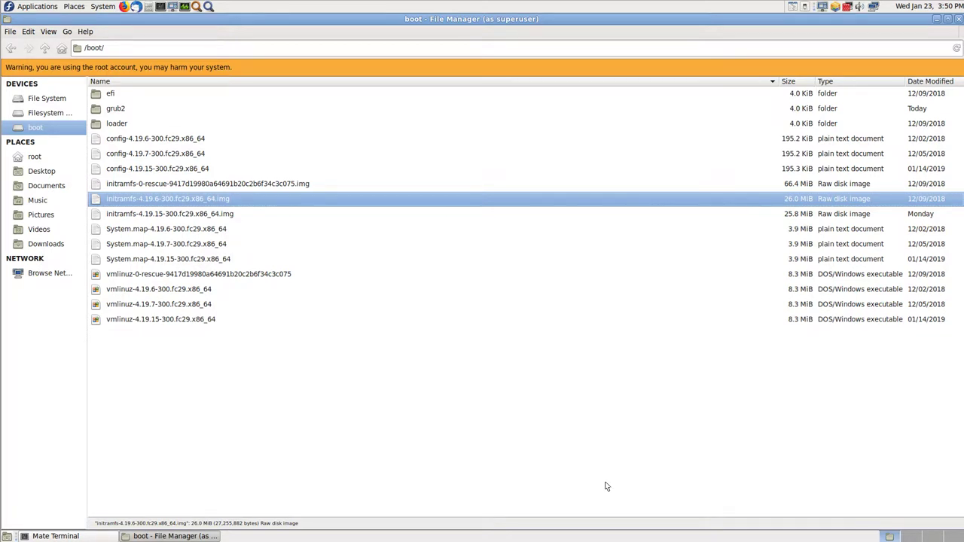
key(Down)
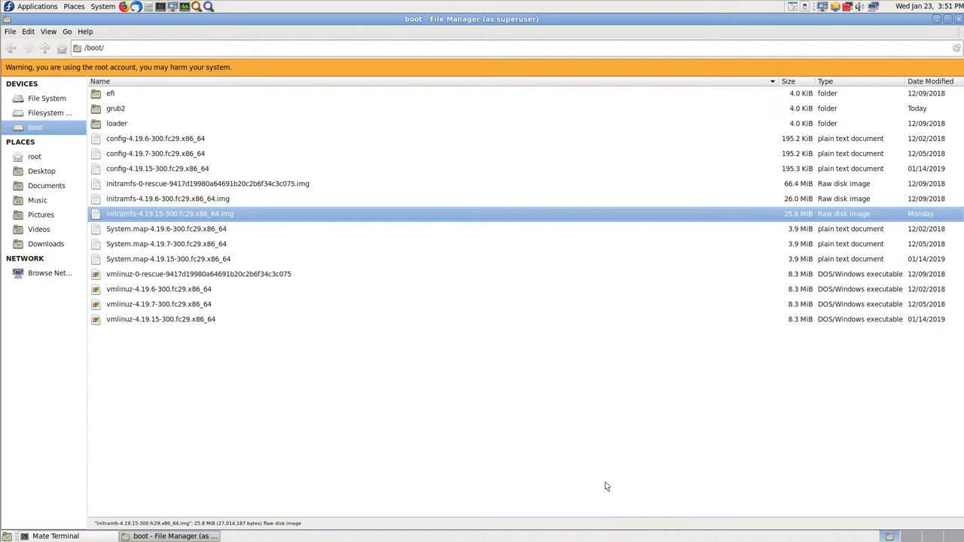
key(Up)
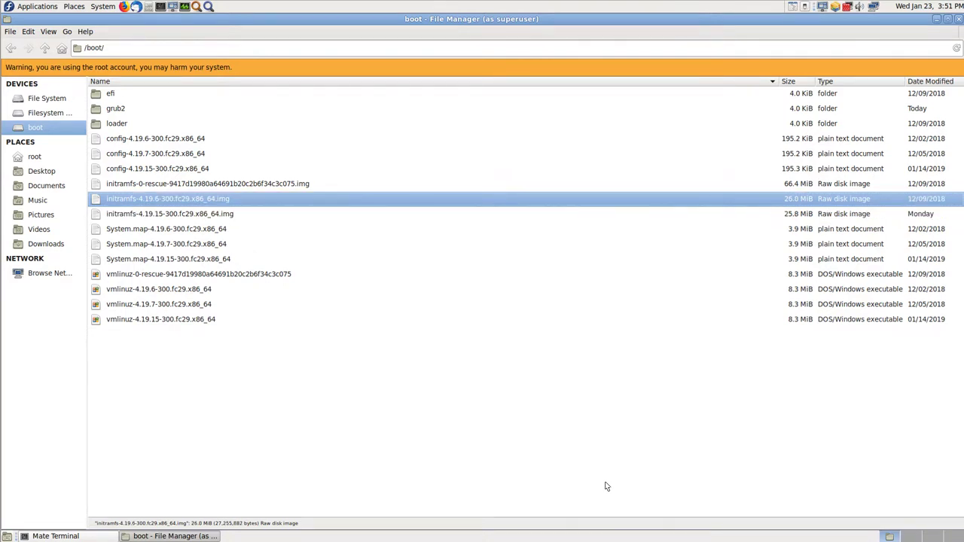
key(Down)
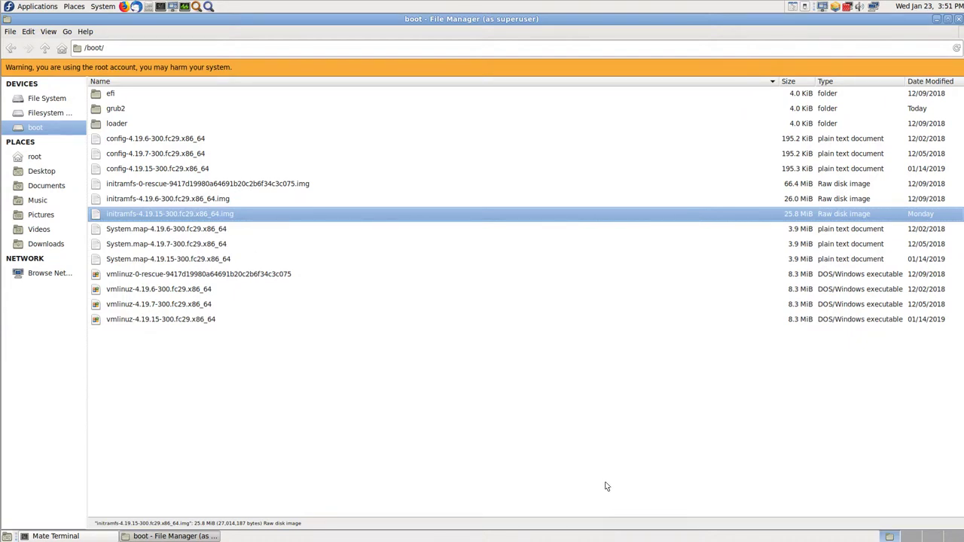
key(Up)
key(Up)
key(Up)
key(Down)
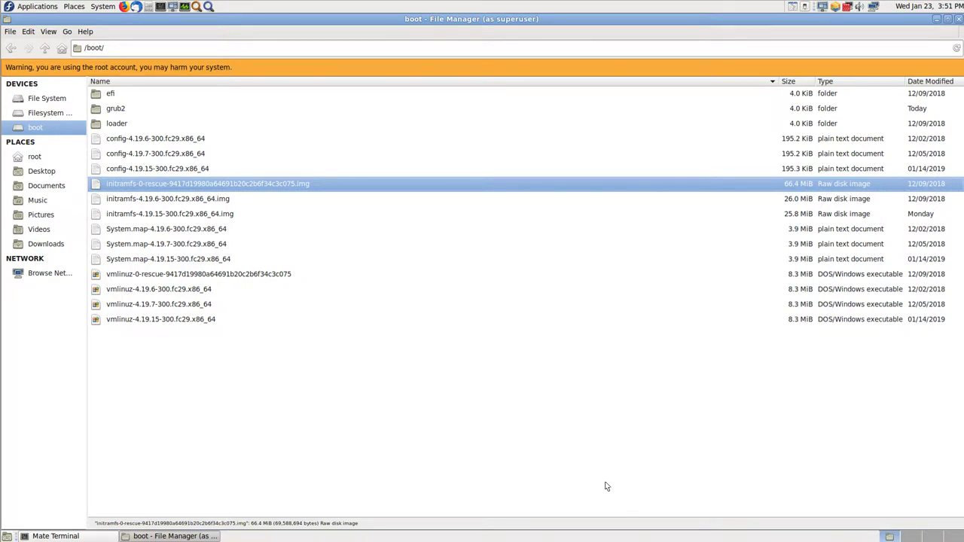
- Check the config files and the efi, grub2 and loader folders in /boot against the initramfs images
key(Up)
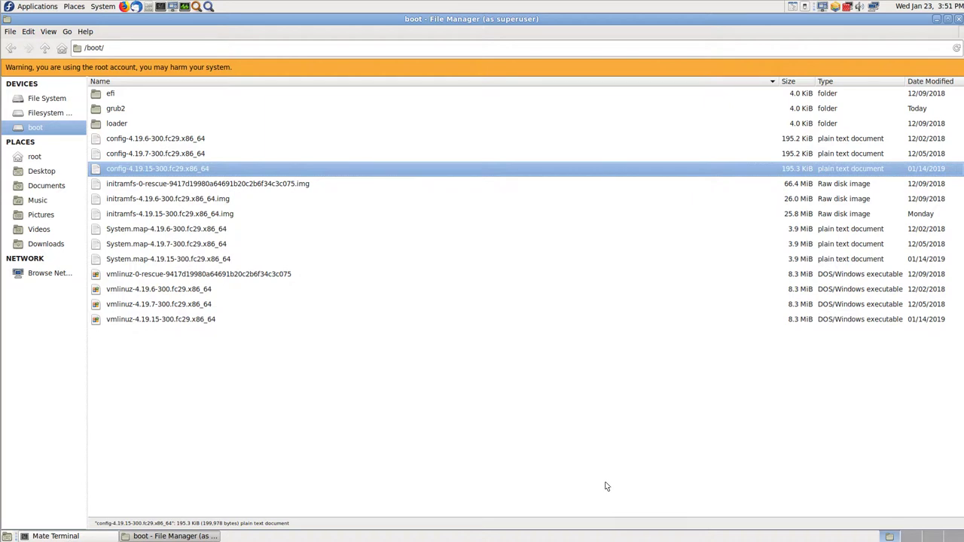
key(Up)
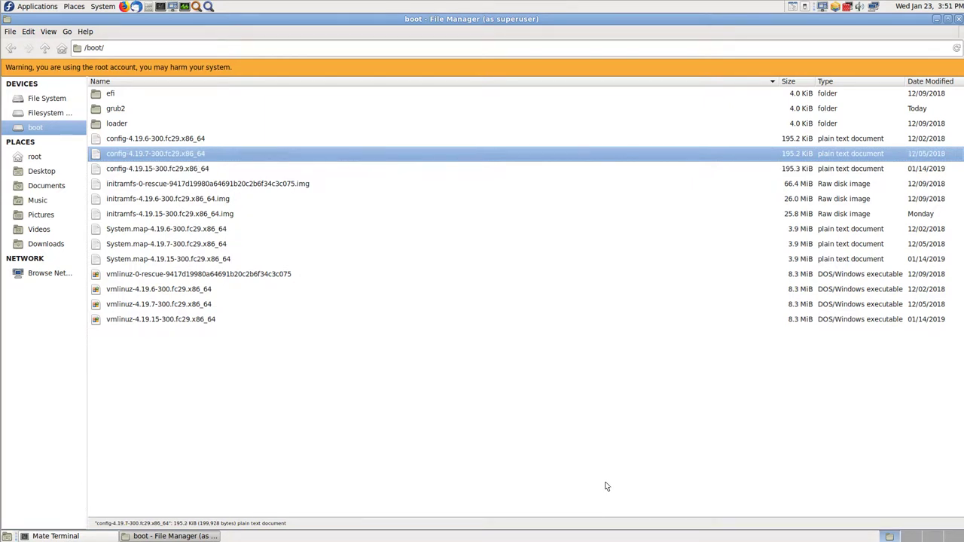
key(Up)
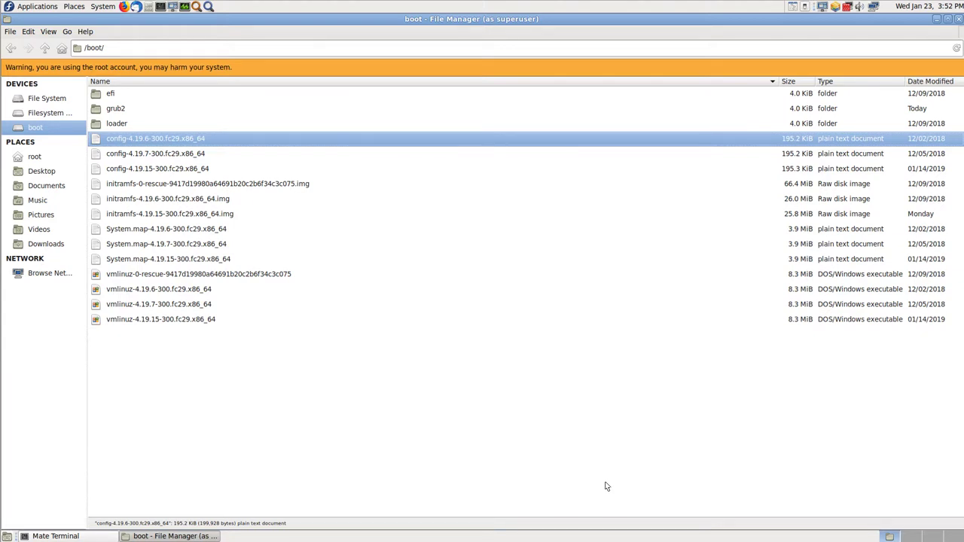
key(Up)
key(Up)
key(Up)
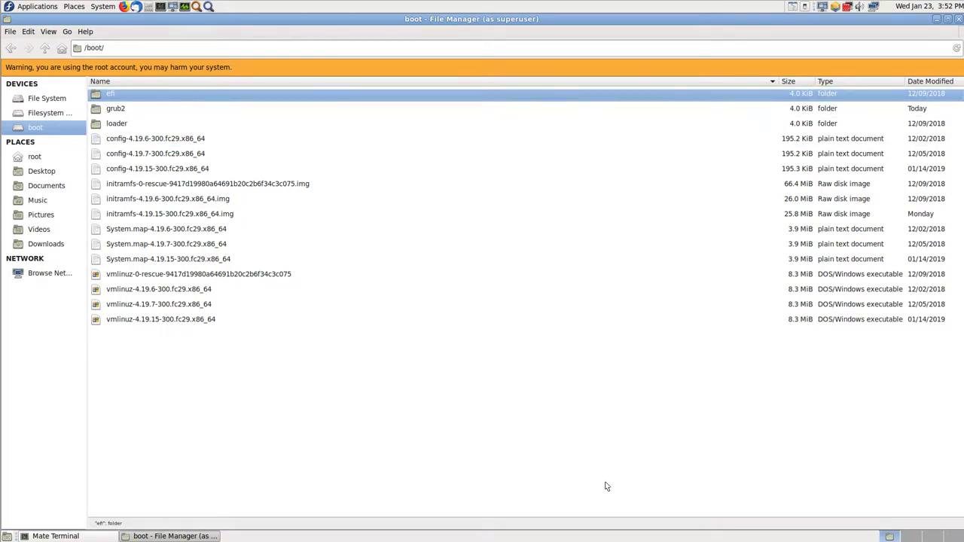
key(Down)
key(Down)
key(Down)
key(Down)
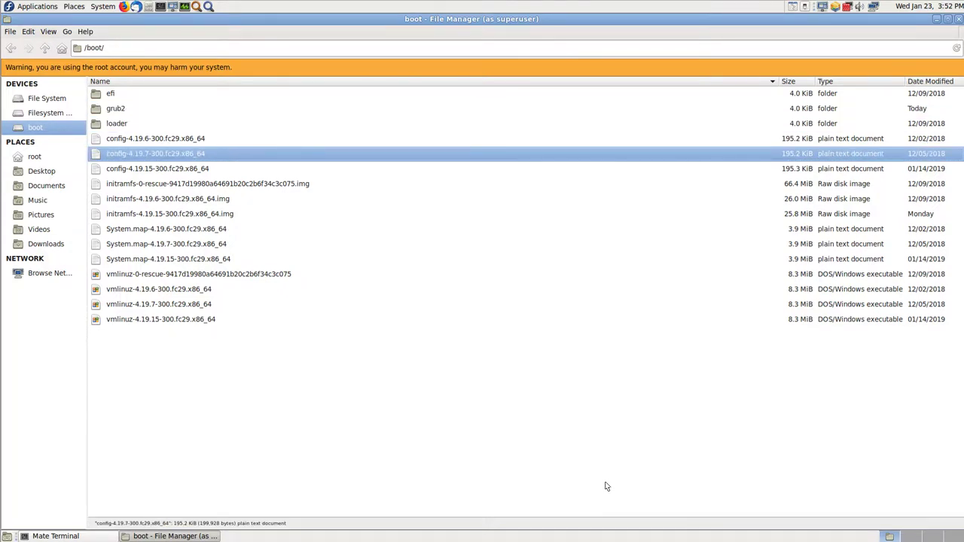
key(Down)
key(Down)
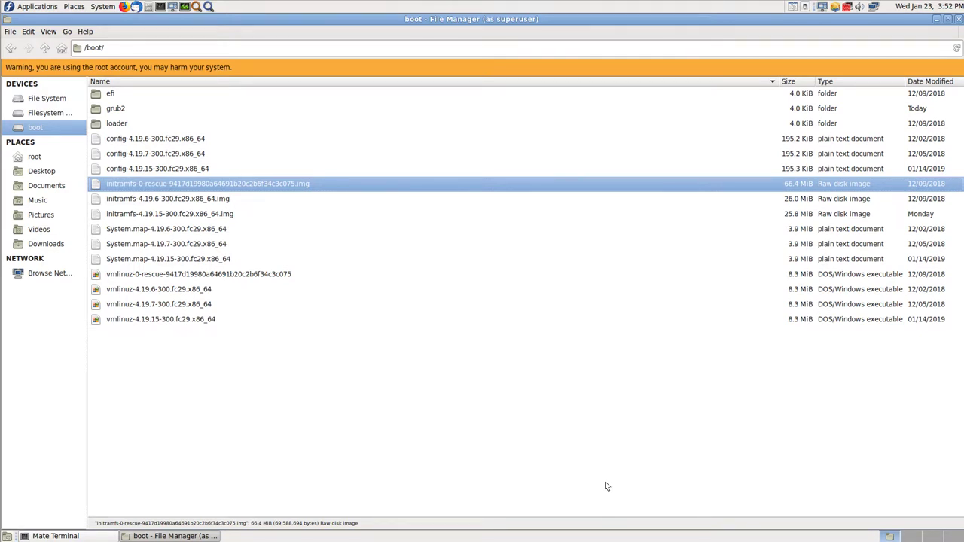
key(Down)
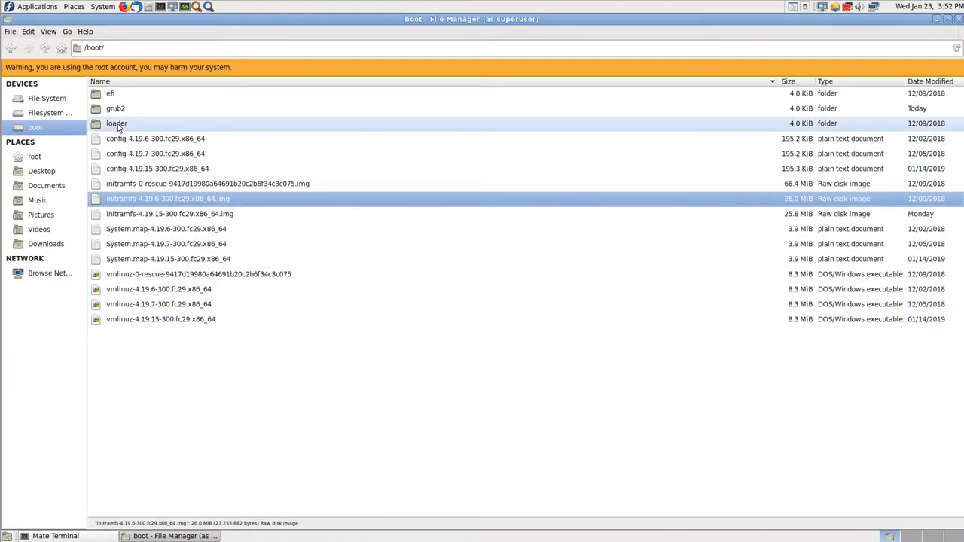
- Open the properties of the kernel file vmlinuz-4.19.7-300.fc29.x86_64
click(177, 306)
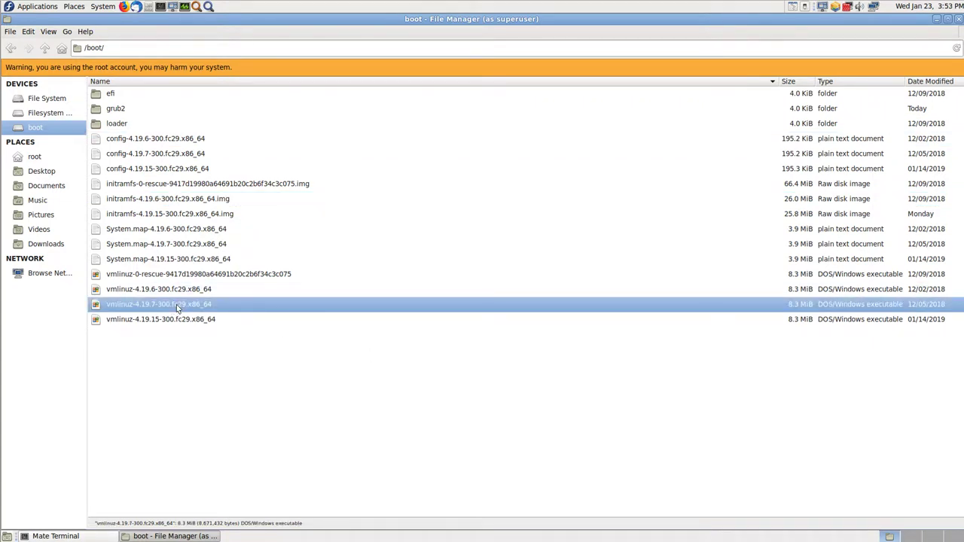
right_click(176, 304)
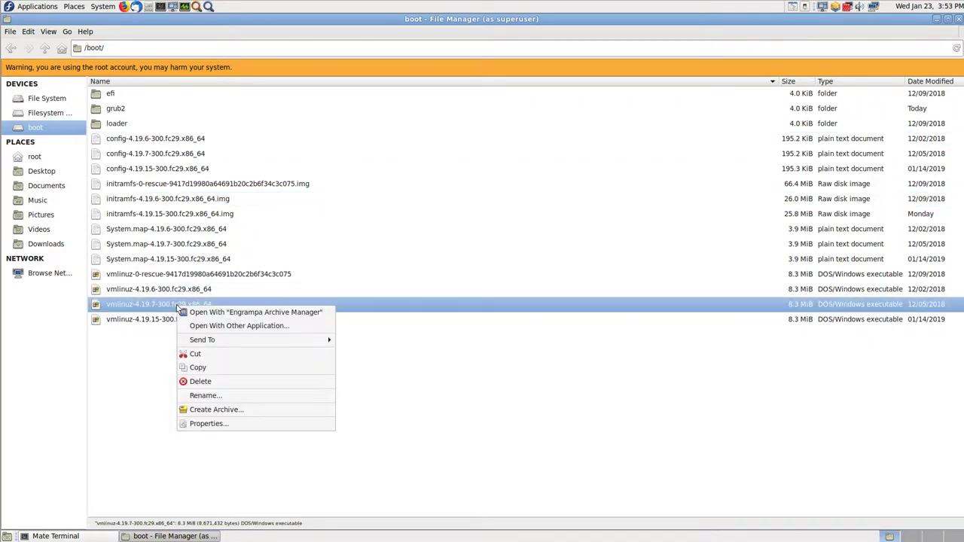
click(222, 423)
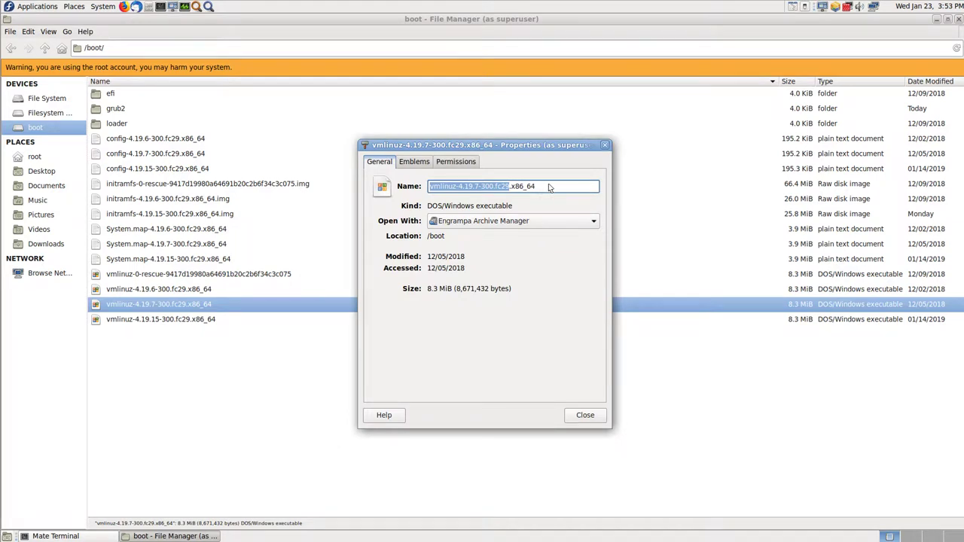
- Copy the full file name vmlinuz-4.19.7-300.fc29.x86_64 from its properties and close the properties
drag(549, 187, 407, 183)
right_click(509, 186)
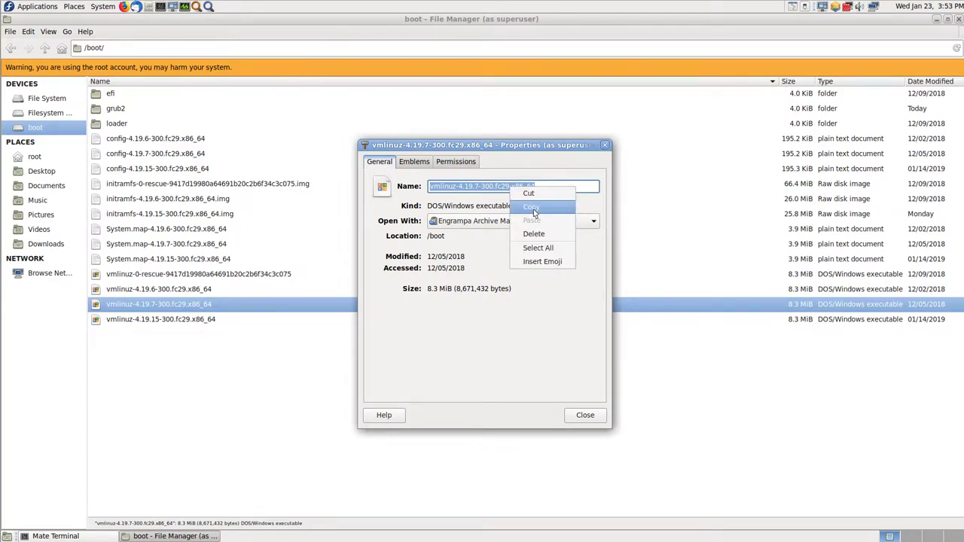
click(533, 209)
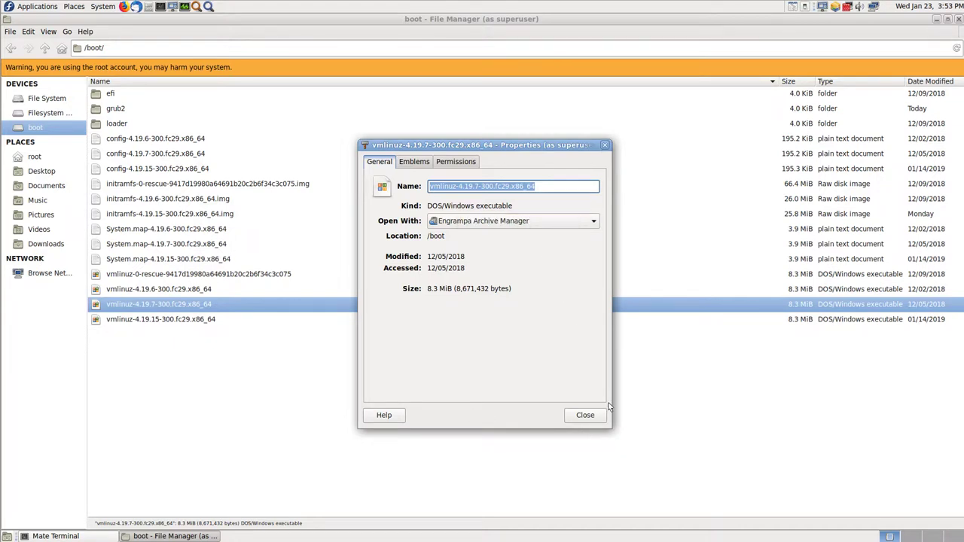
click(585, 415)
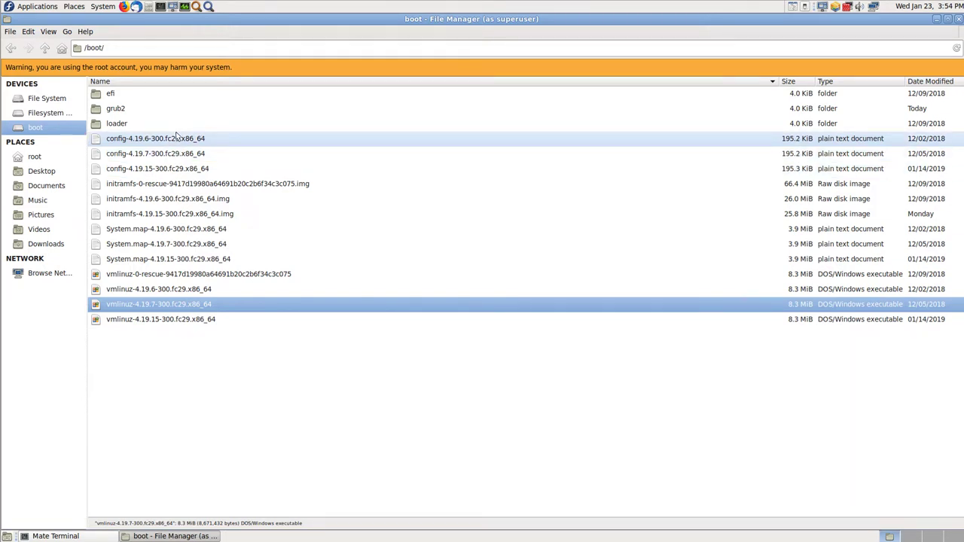
- Check the contents of /boot/loader/entries and return to the /boot folder
click(118, 124)
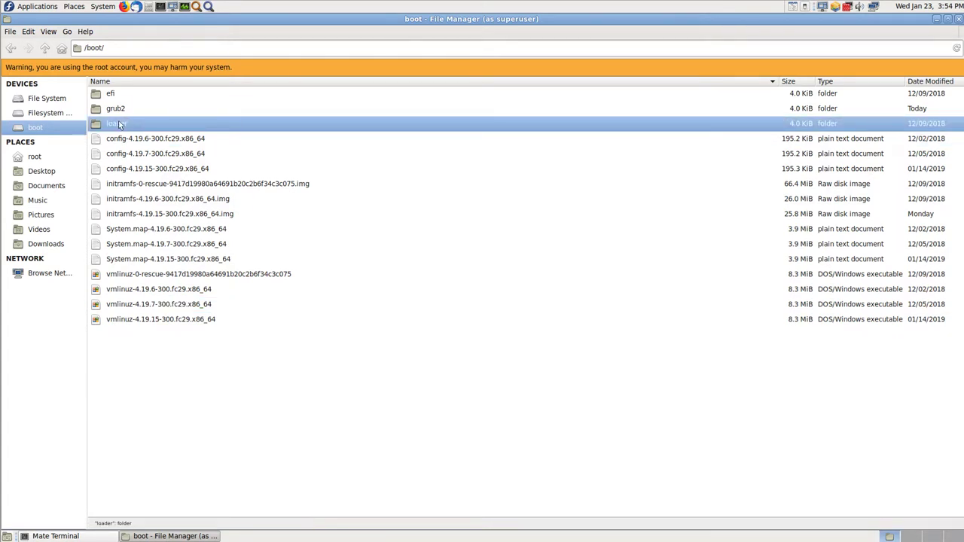
double_click(119, 124)
key(Down)
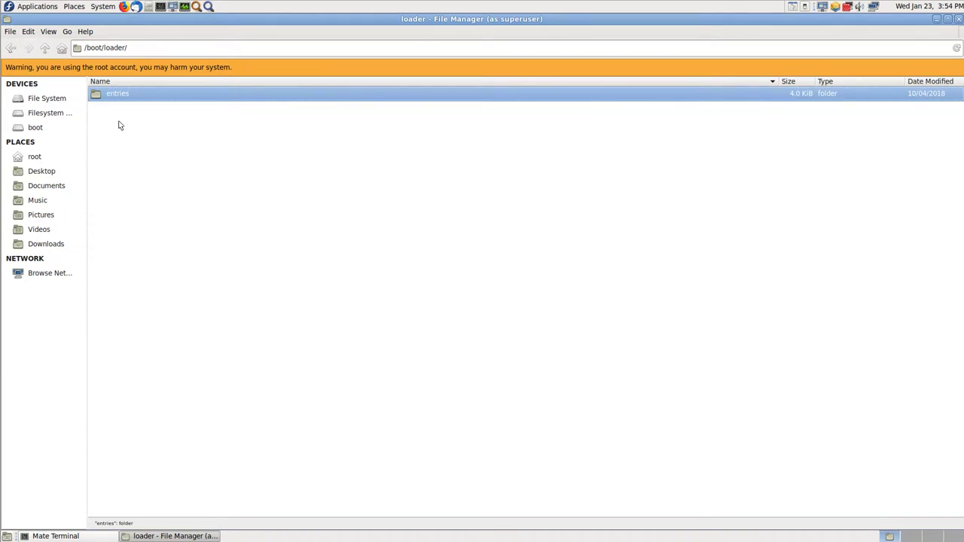
key(Return)
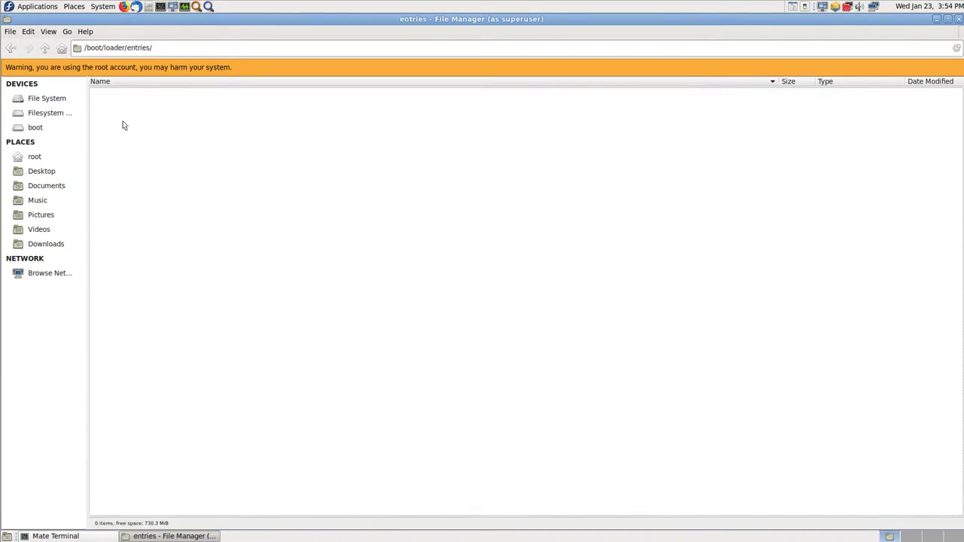
click(44, 49)
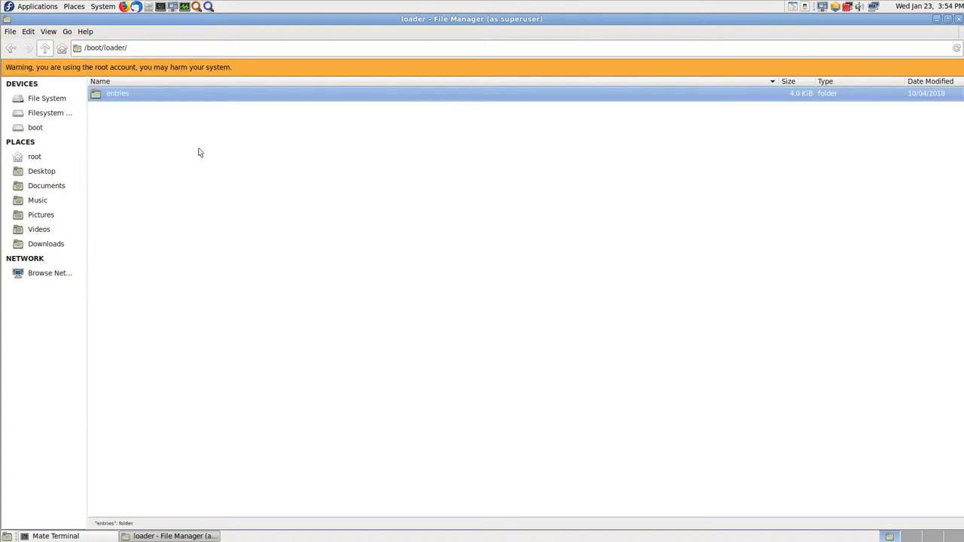
click(45, 48)
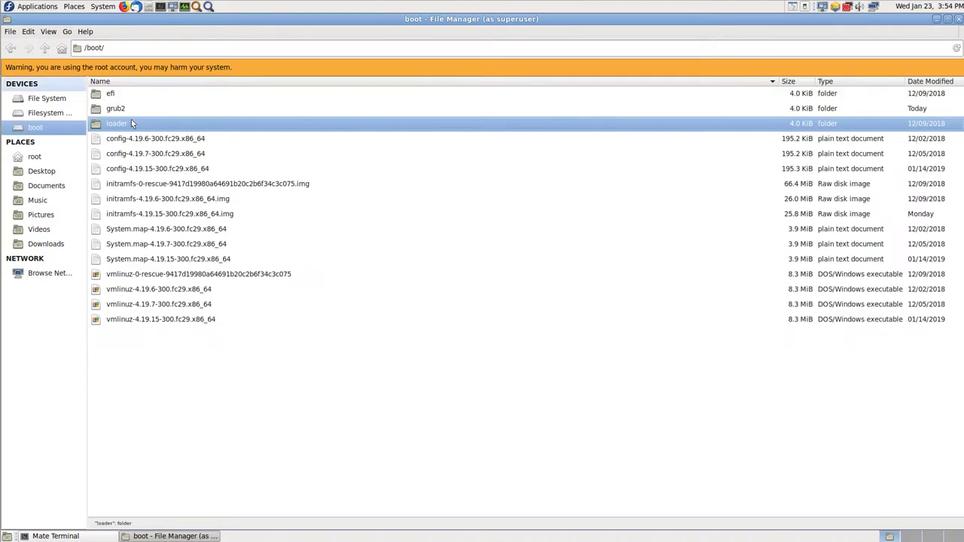
- Open the grub.cfg file from /boot/grub2 in Pluma
click(121, 110)
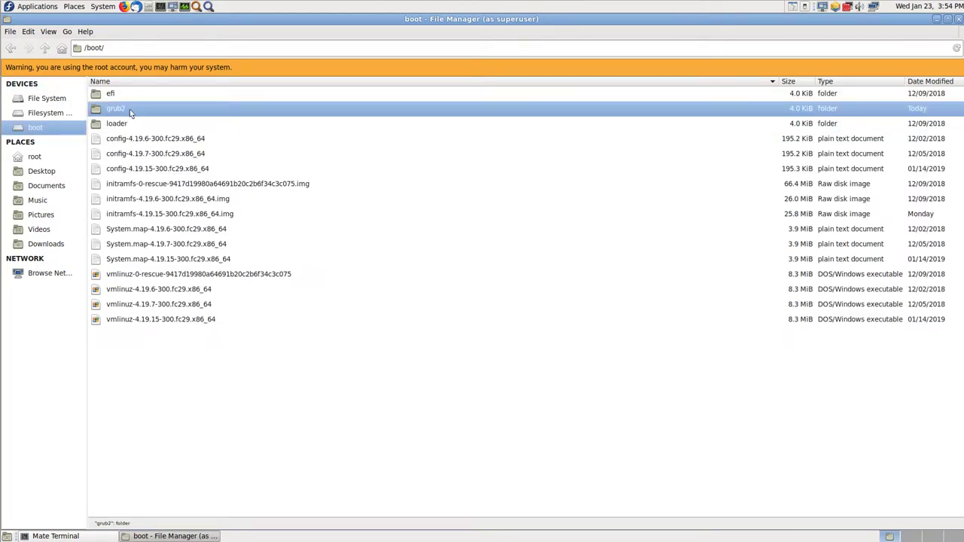
double_click(147, 111)
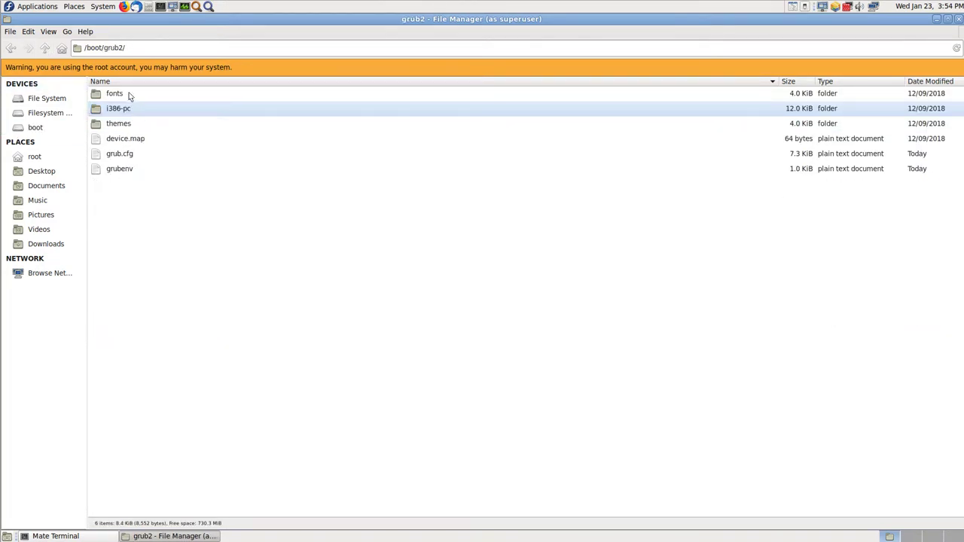
click(130, 156)
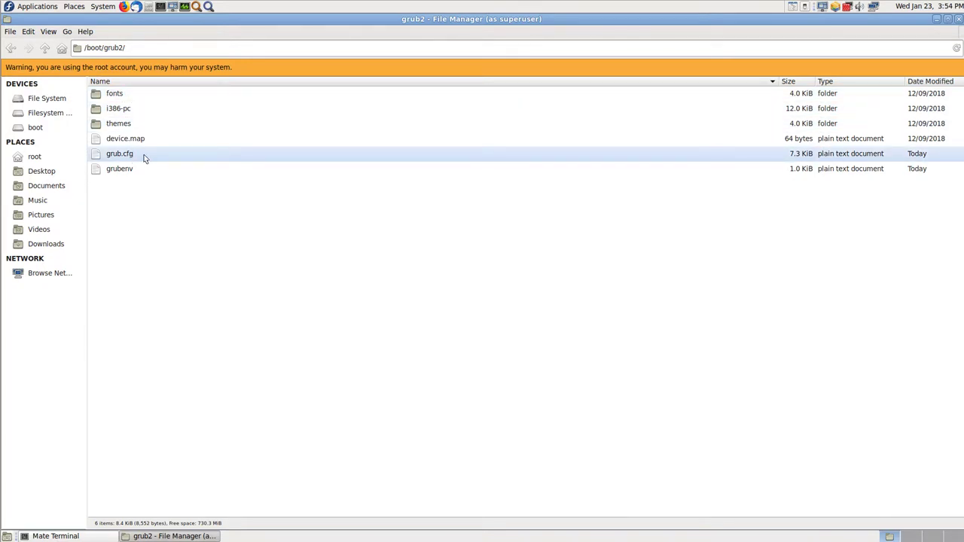
right_click(144, 154)
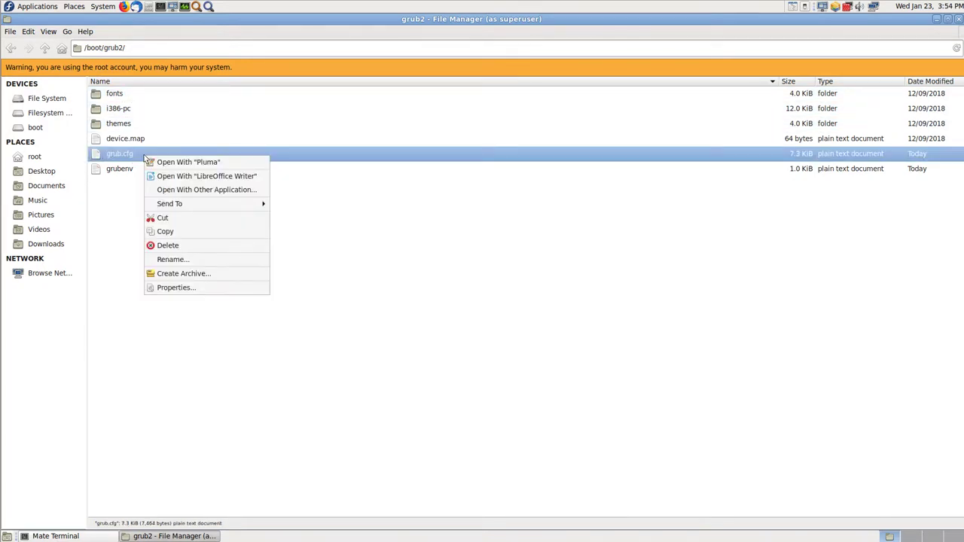
click(213, 162)
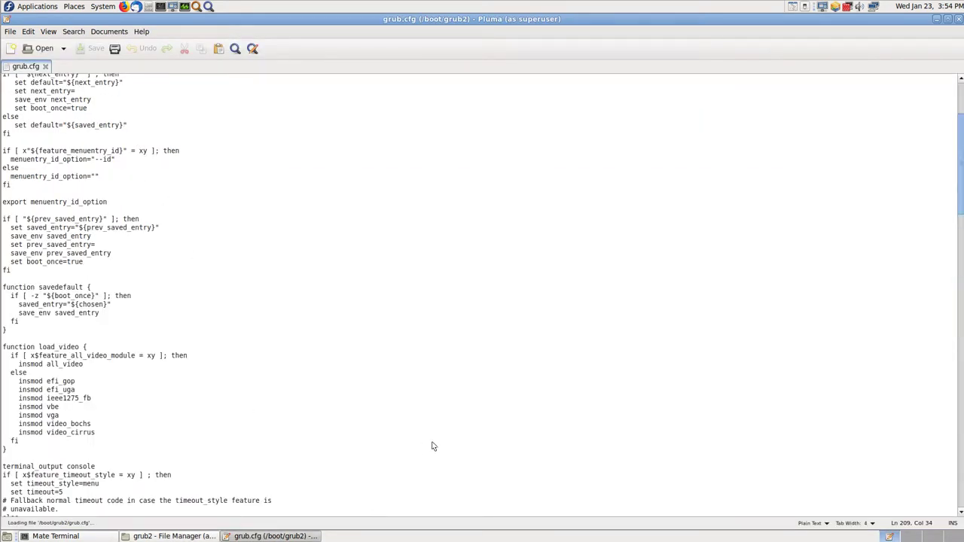
- Examine the Fedora menu entries in grub.cfg, comparing the linux and initrd lines of each kernel version
scroll(305, 278, down, 15)
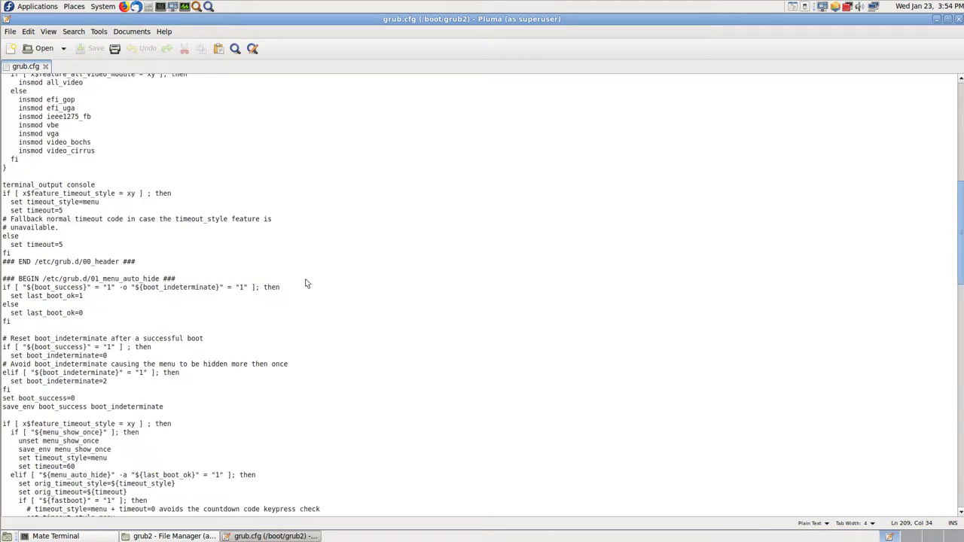
scroll(331, 286, down, 15)
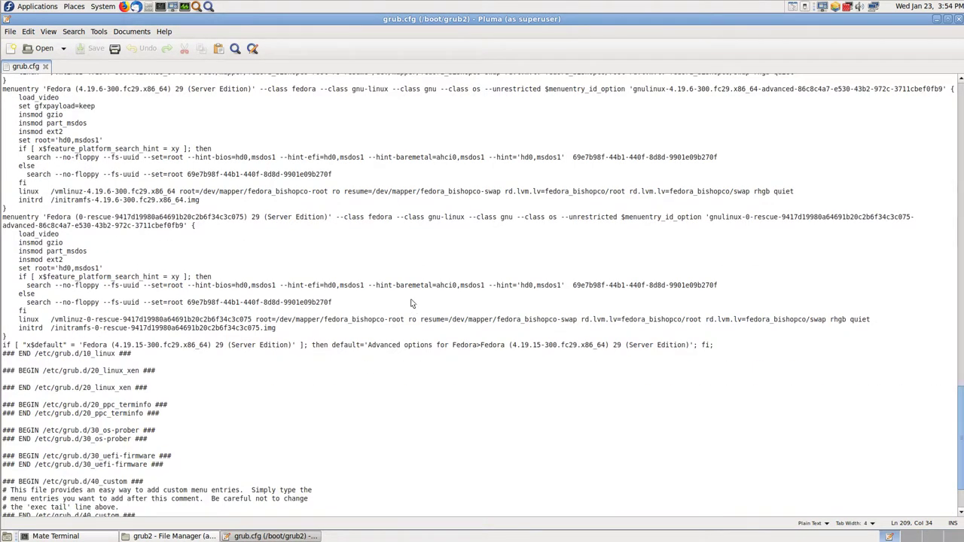
scroll(410, 303, down, 2)
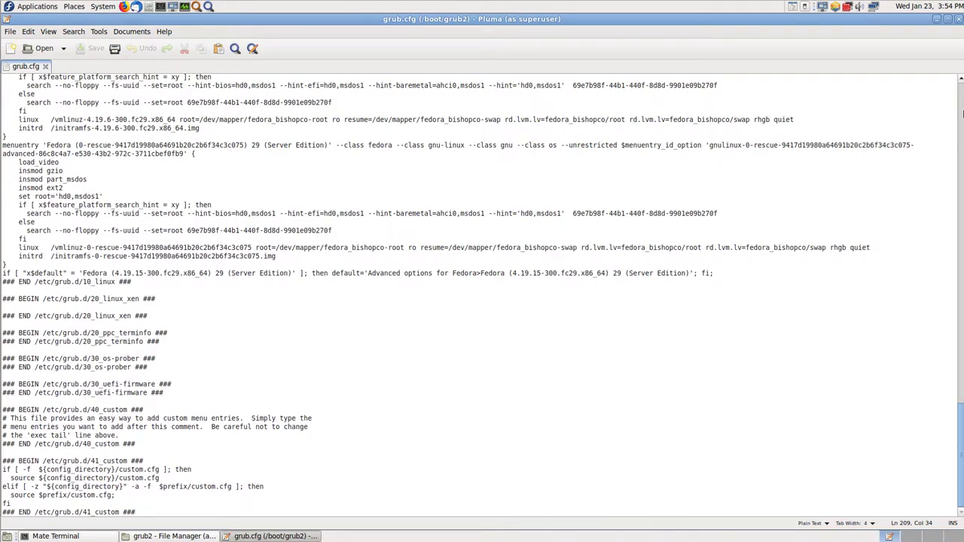
scroll(961, 109, up, 6)
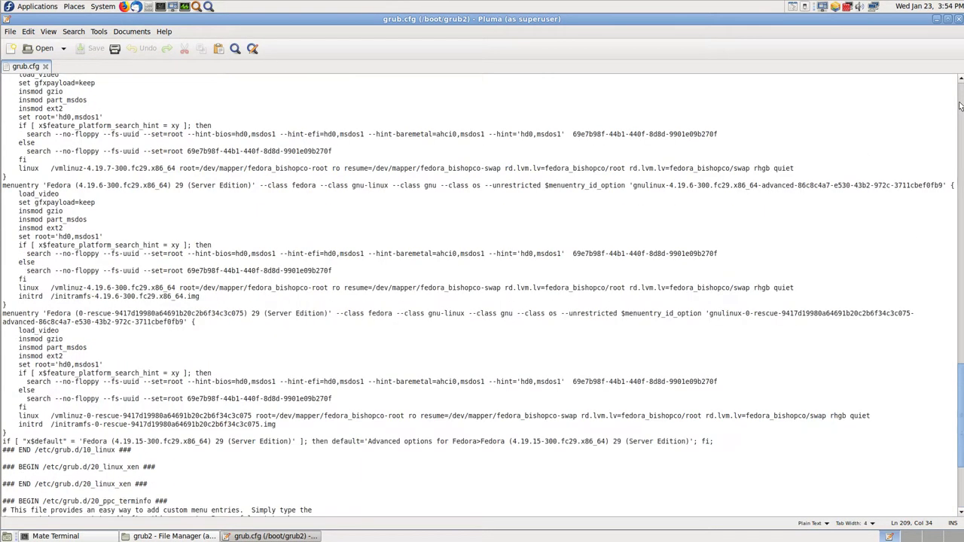
scroll(960, 106, up, 3)
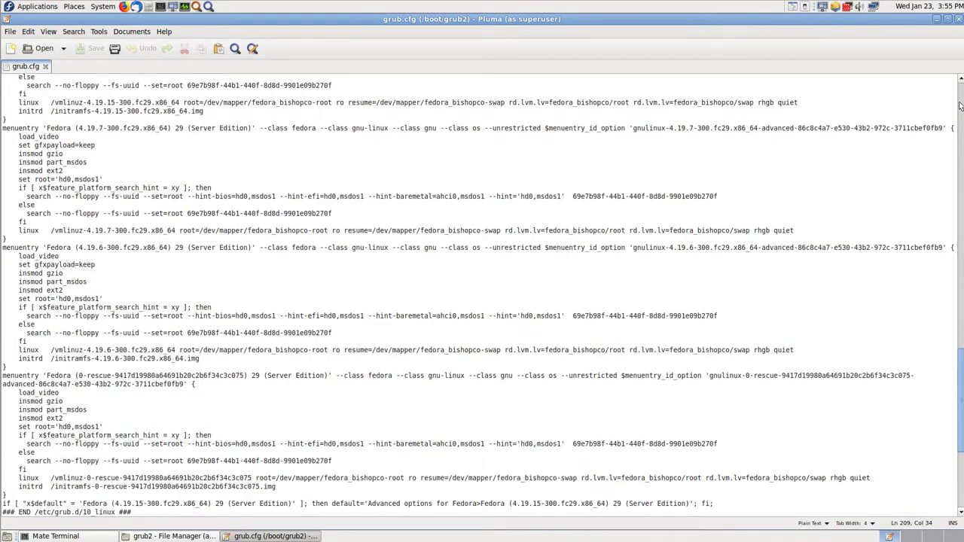
scroll(959, 106, up, 5)
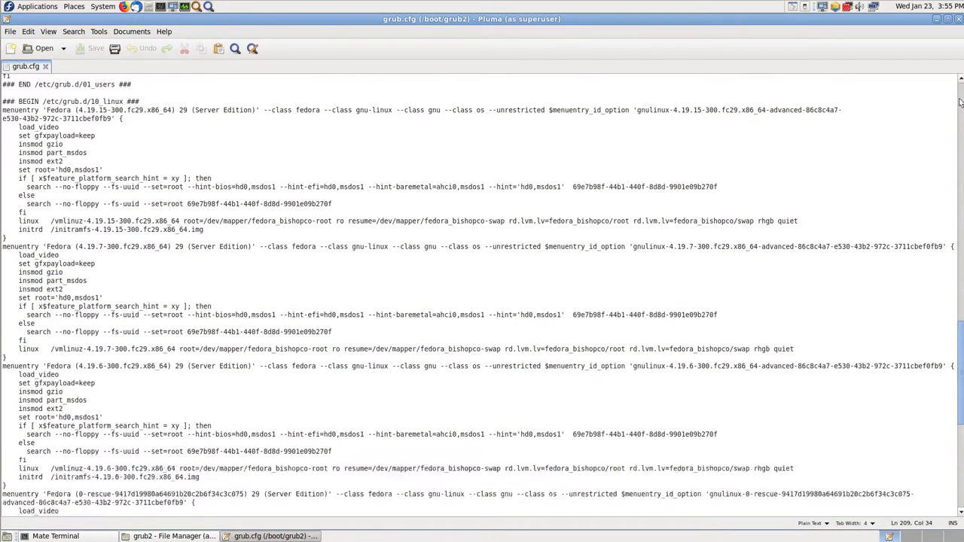
scroll(960, 102, up, 2)
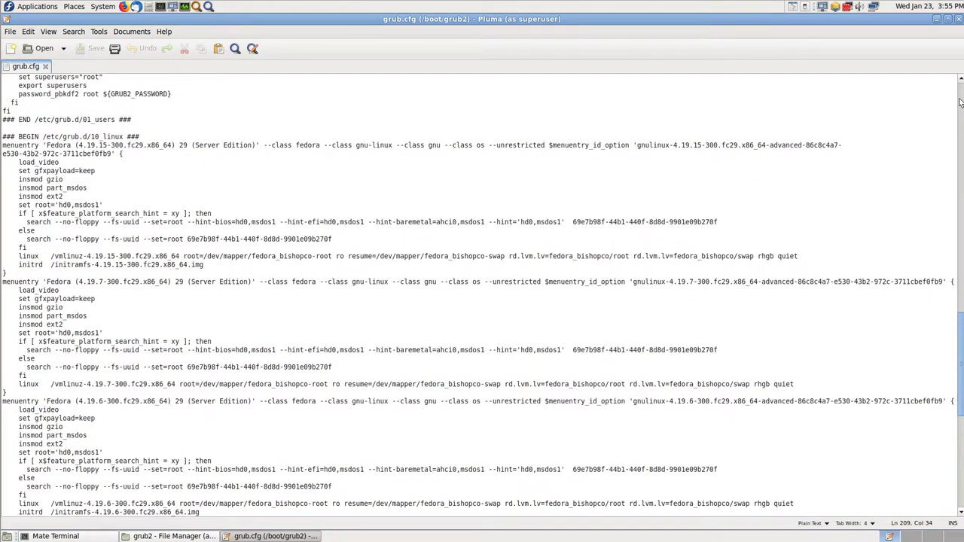
scroll(960, 101, up, 4)
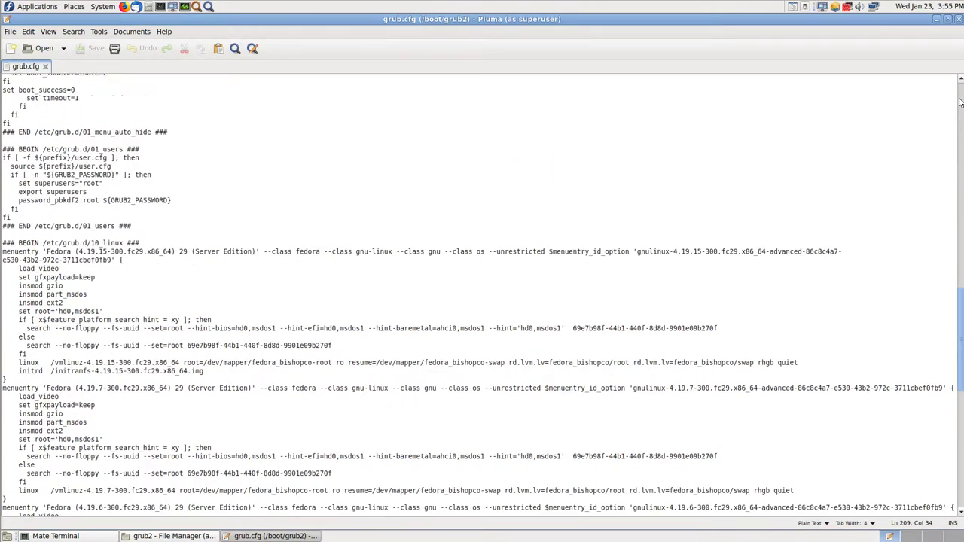
- Review the 01_users, 01_menu_auto_hide and 00_header sections of grub.cfg, including the timeout settings
scroll(959, 101, up, 9)
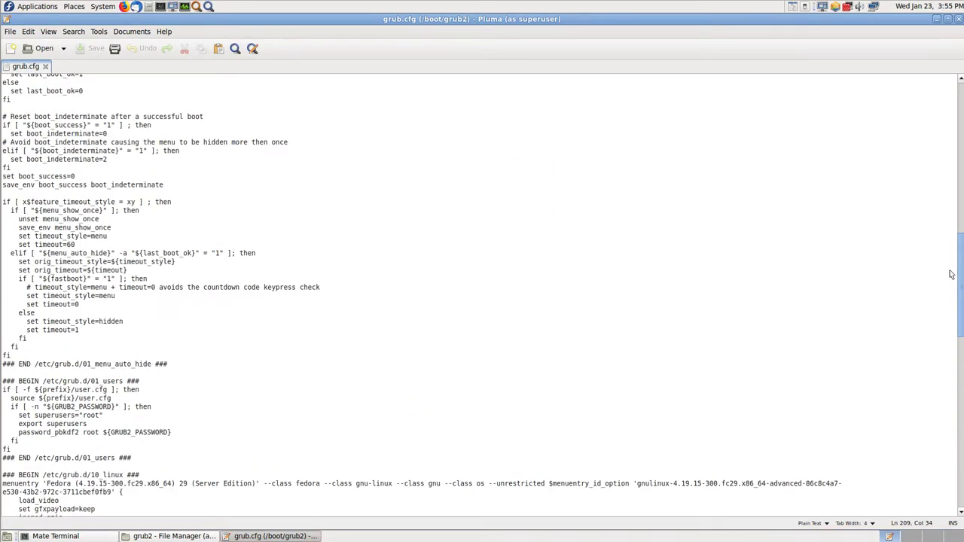
scroll(955, 277, up, 2)
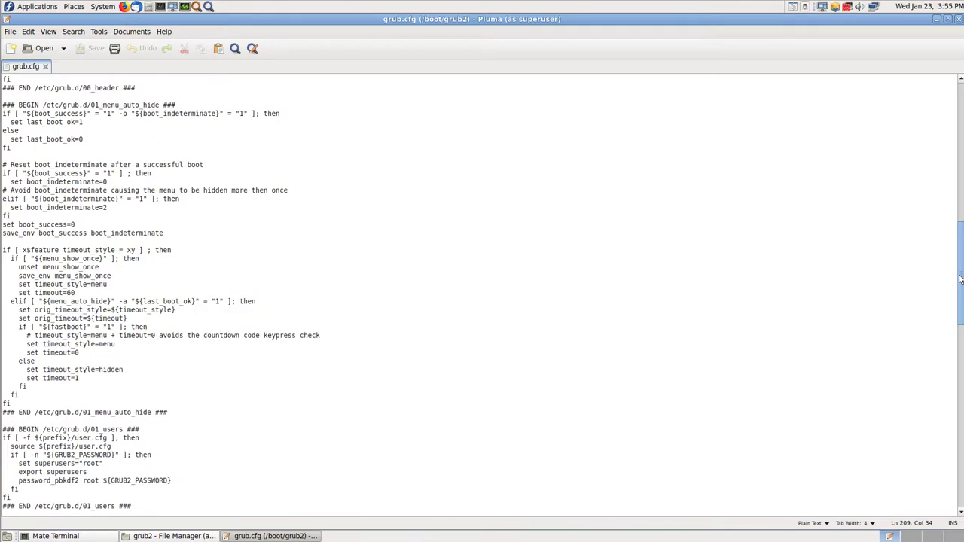
scroll(960, 279, up, 1)
scroll(756, 151, up, 2)
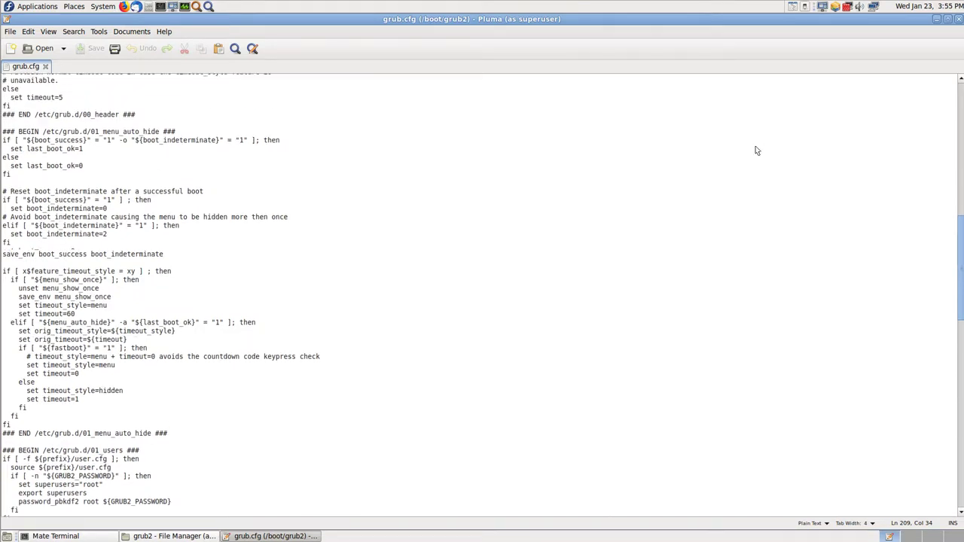
scroll(756, 148, up, 4)
scroll(757, 146, up, 12)
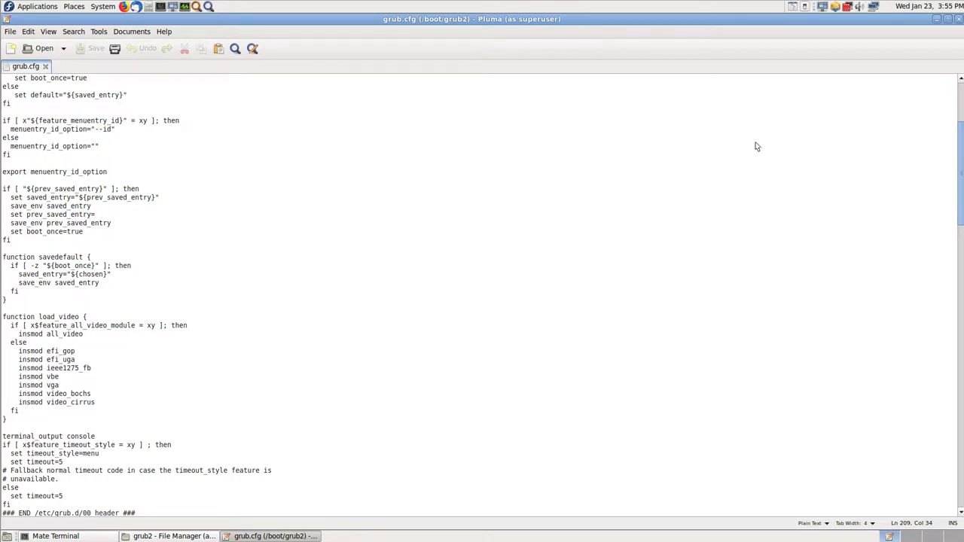
- Recheck the 10_linux menu entries and the custom sections at the end of grub.cfg
scroll(757, 146, down, 11)
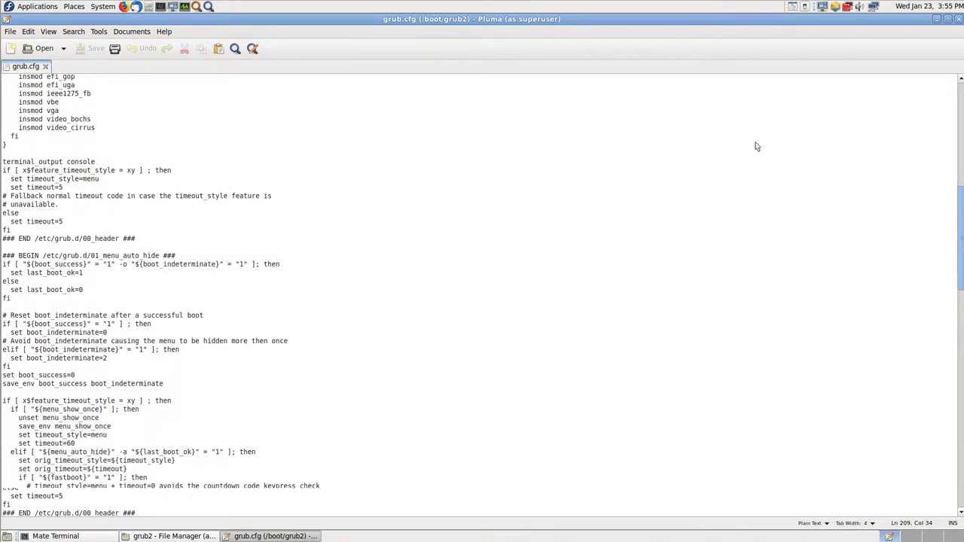
scroll(757, 147, down, 9)
scroll(757, 146, down, 20)
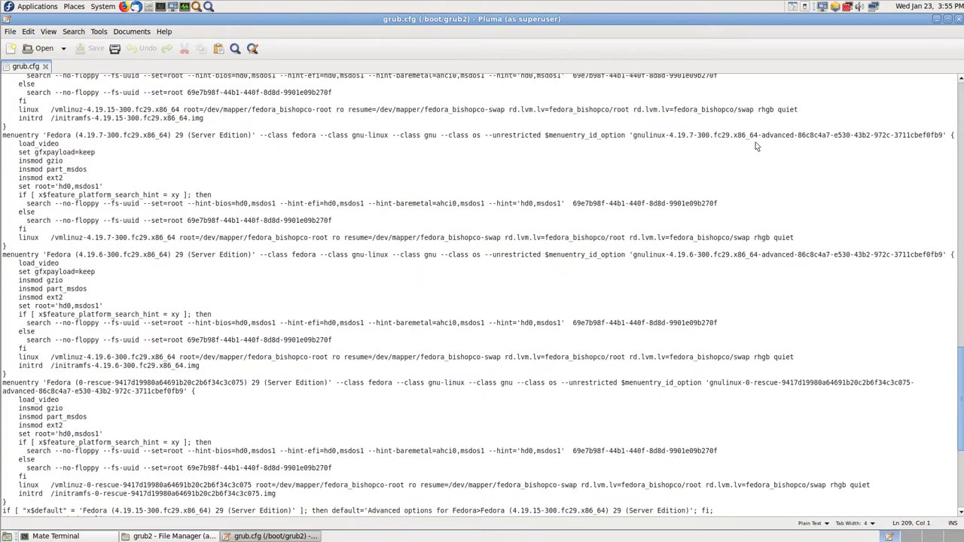
scroll(757, 146, down, 9)
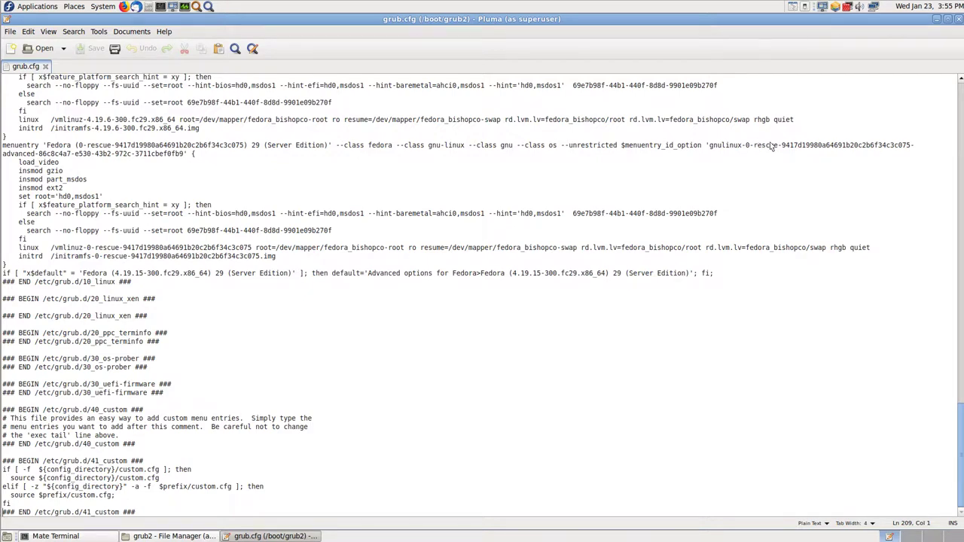
click(857, 146)
key(Home)
click(961, 80)
click(961, 81)
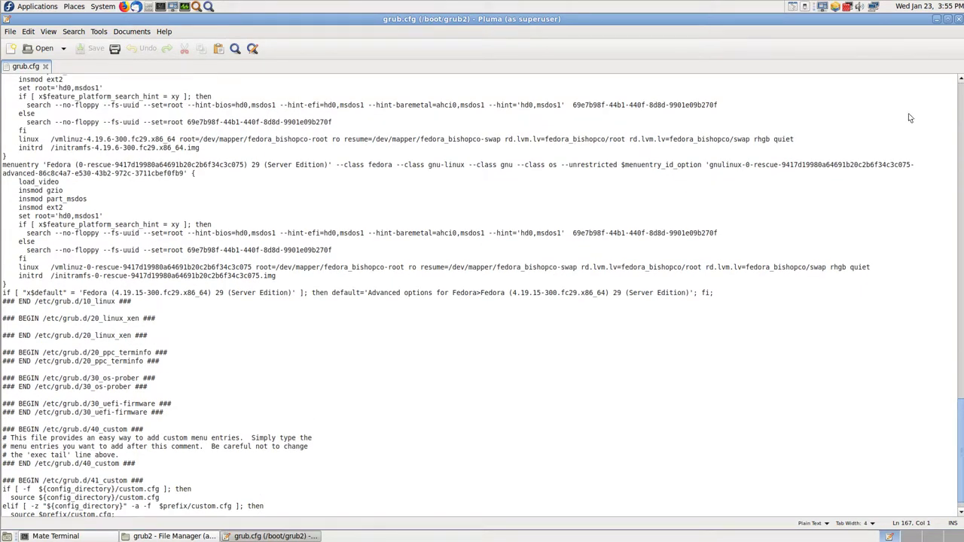
scroll(908, 113, up, 1)
scroll(948, 99, up, 20)
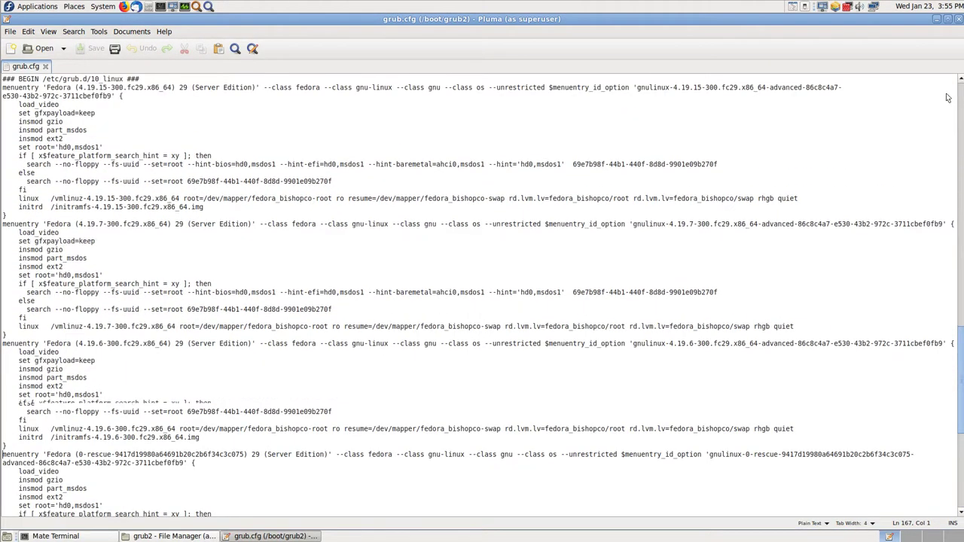
- Read grub.cfg from its opening comment through the saved-entry, video and timeout settings
scroll(948, 98, up, 10)
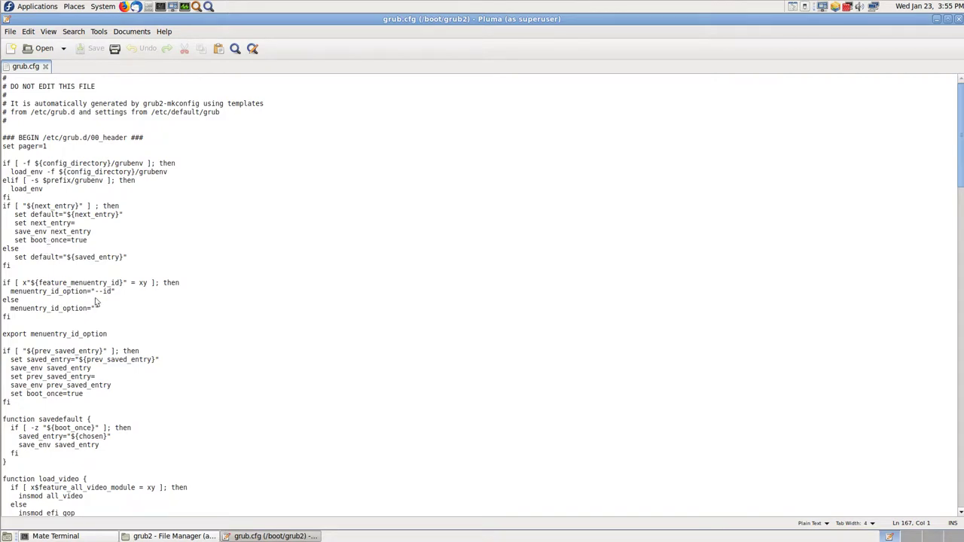
scroll(95, 302, down, 2)
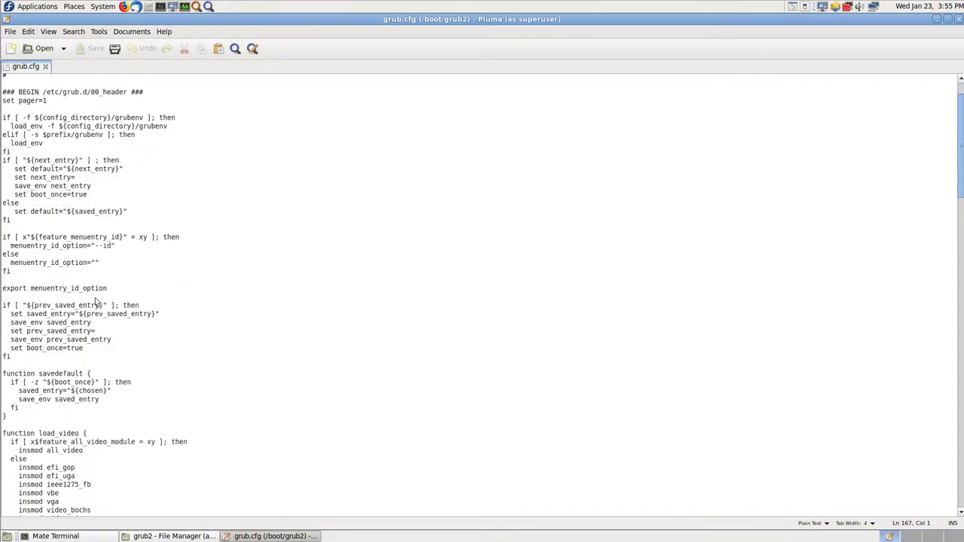
scroll(95, 301, down, 5)
scroll(95, 300, down, 9)
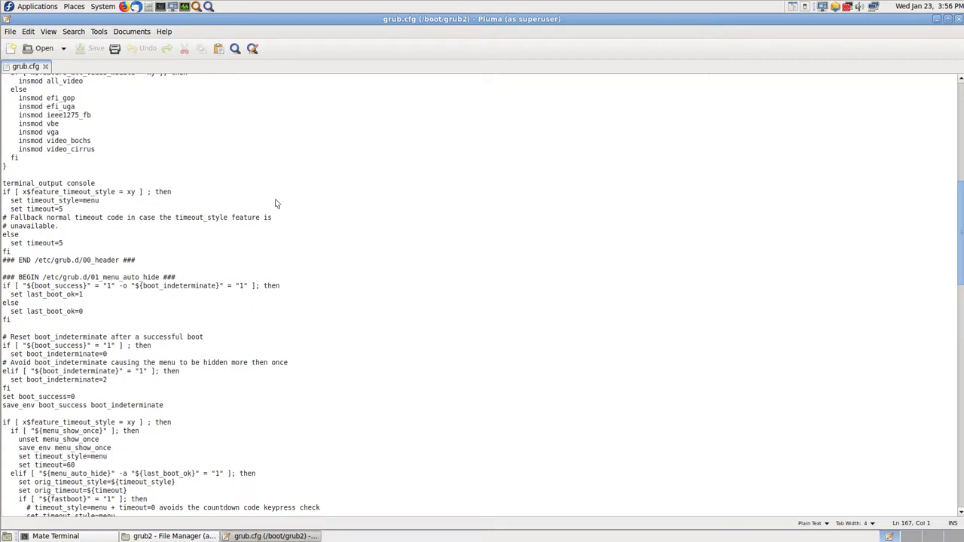
- Close grub.cfg, inspect the image files in /boot/grub2/themes/system, and return to the grub2 folder
key(ctrl+q)
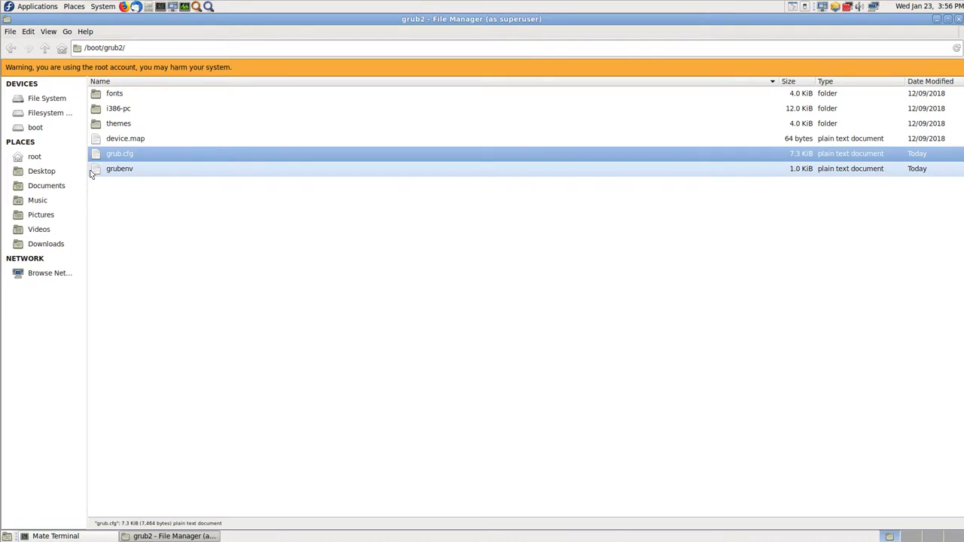
click(118, 123)
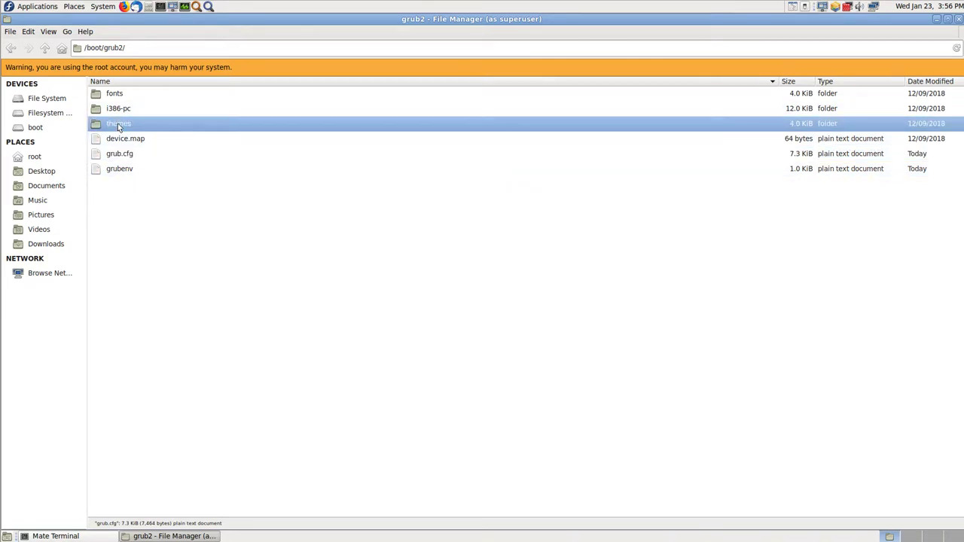
double_click(118, 124)
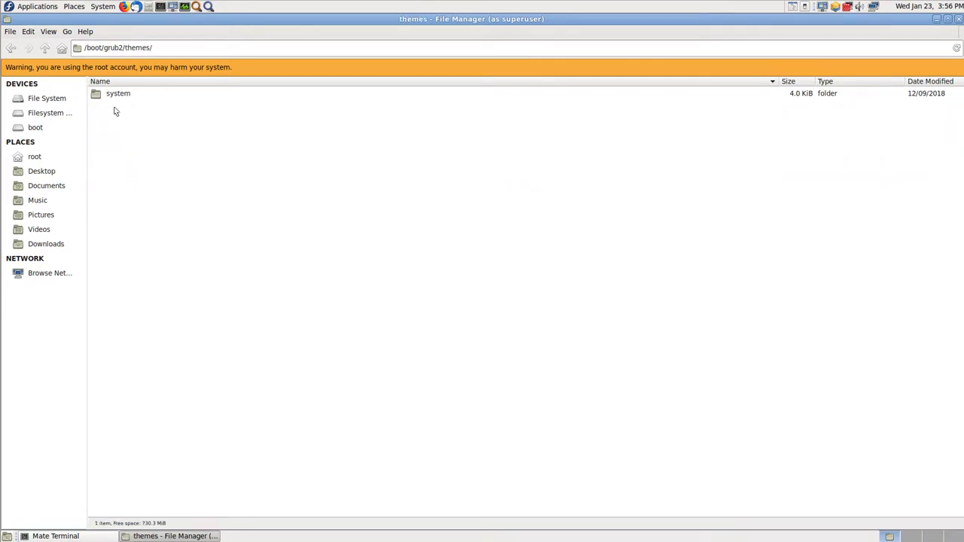
click(118, 95)
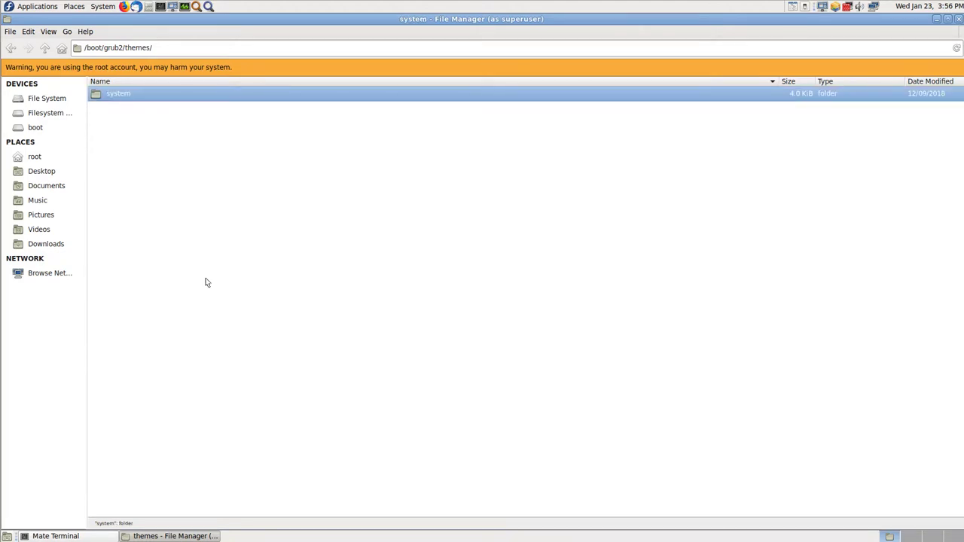
key(Return)
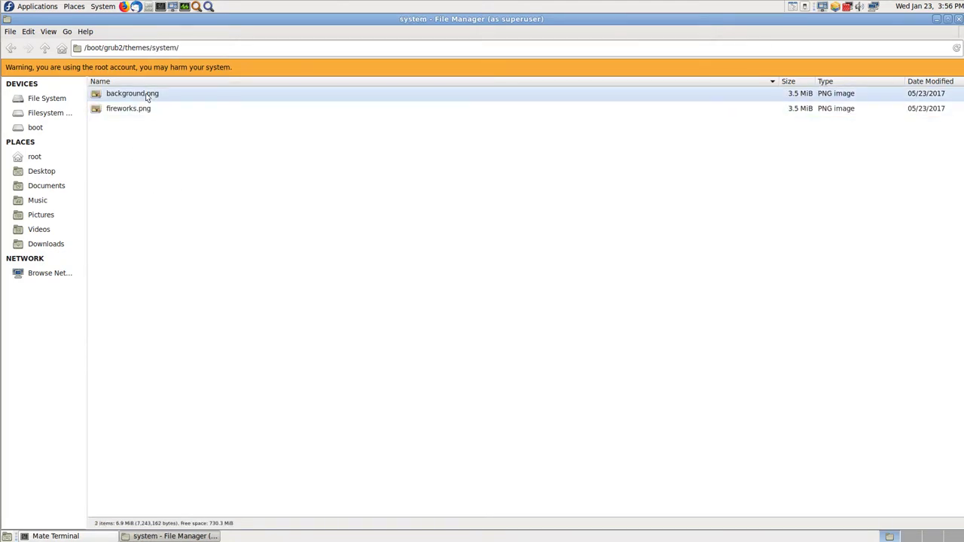
click(10, 49)
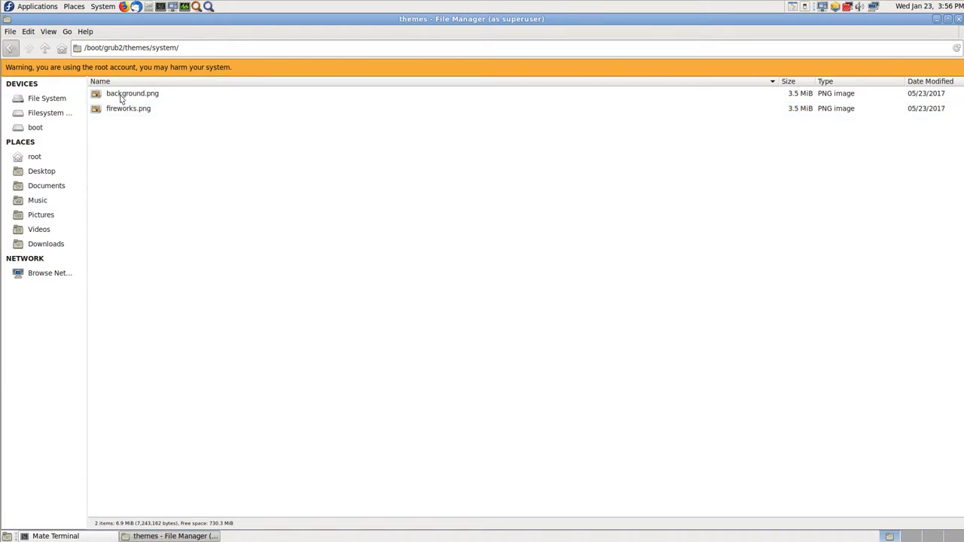
click(11, 47)
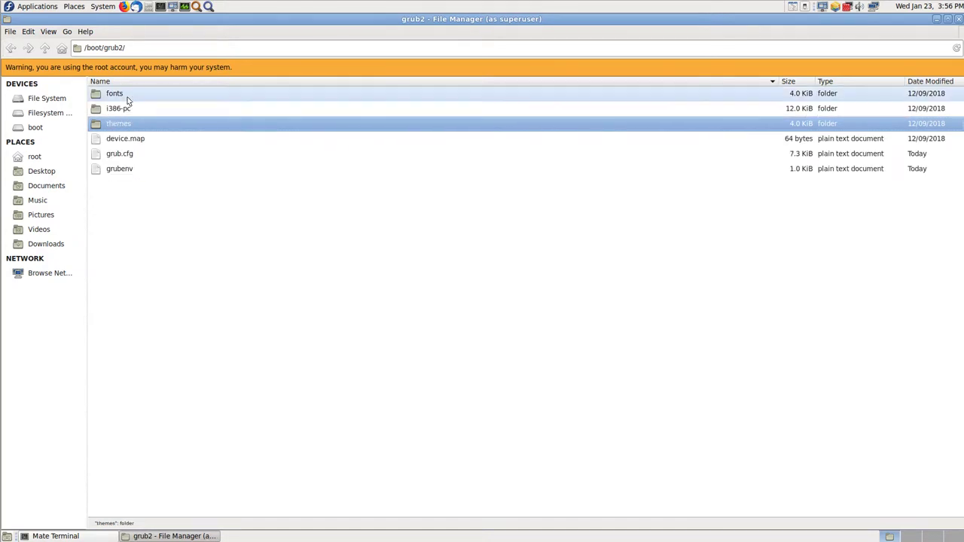
- Examine the contents of grub2's i386-pc and fonts folders, and return to /boot
click(108, 112)
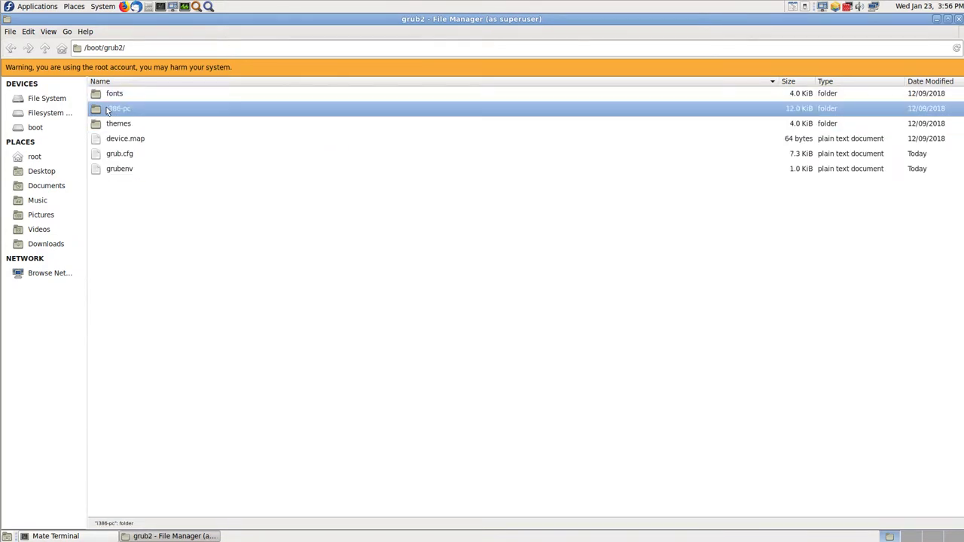
double_click(107, 111)
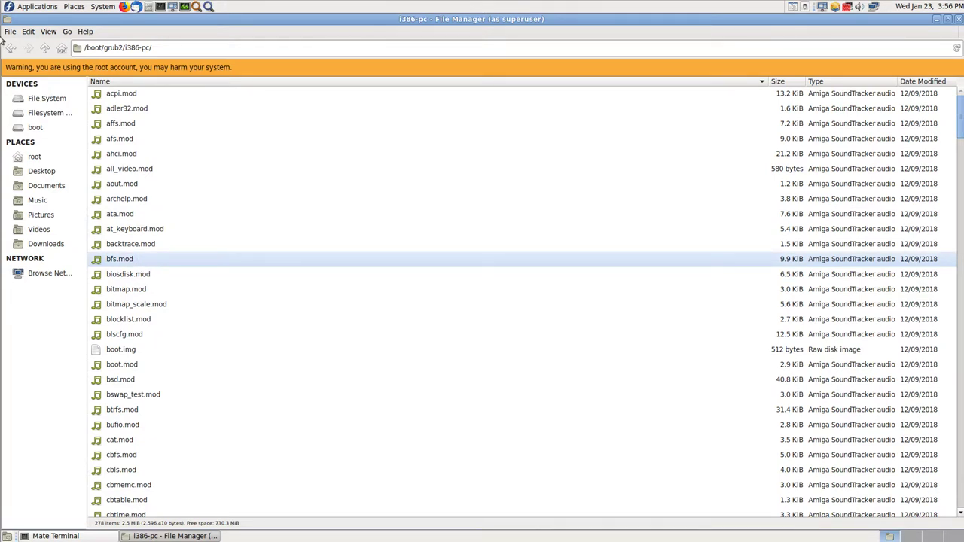
scroll(6, 45, down, 3)
click(11, 48)
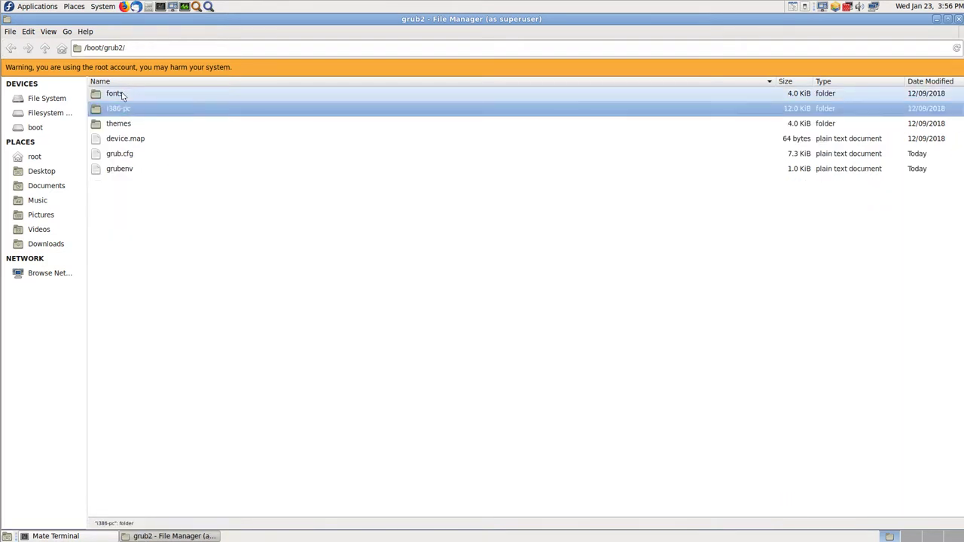
click(121, 94)
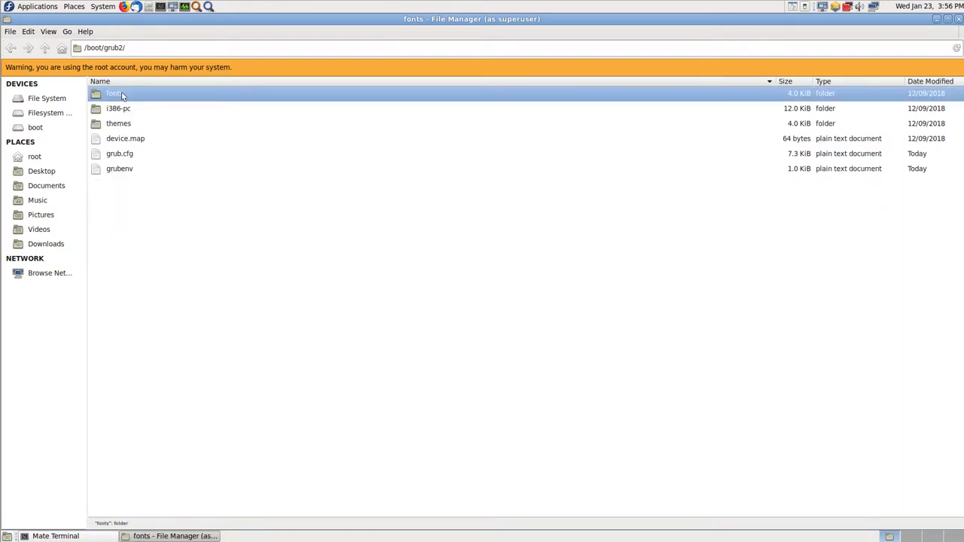
double_click(122, 94)
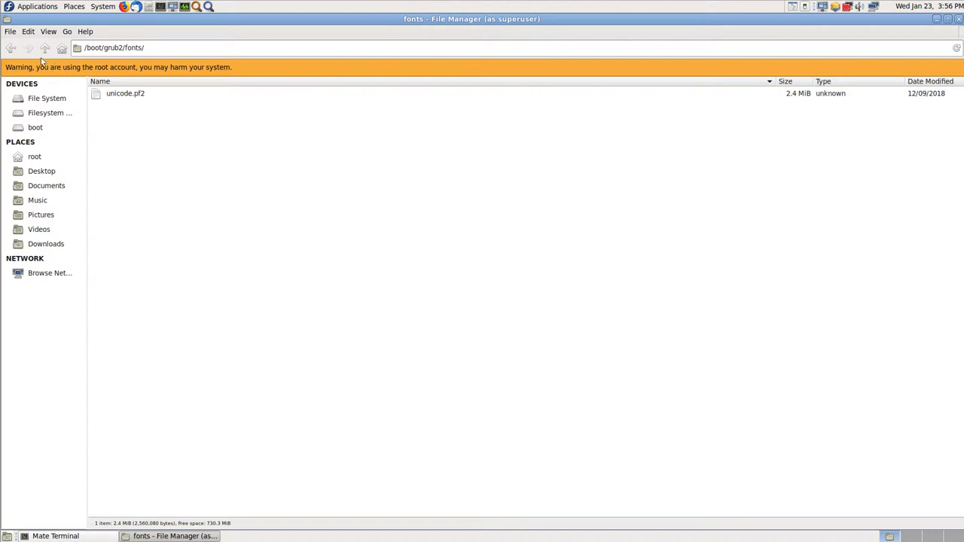
click(9, 48)
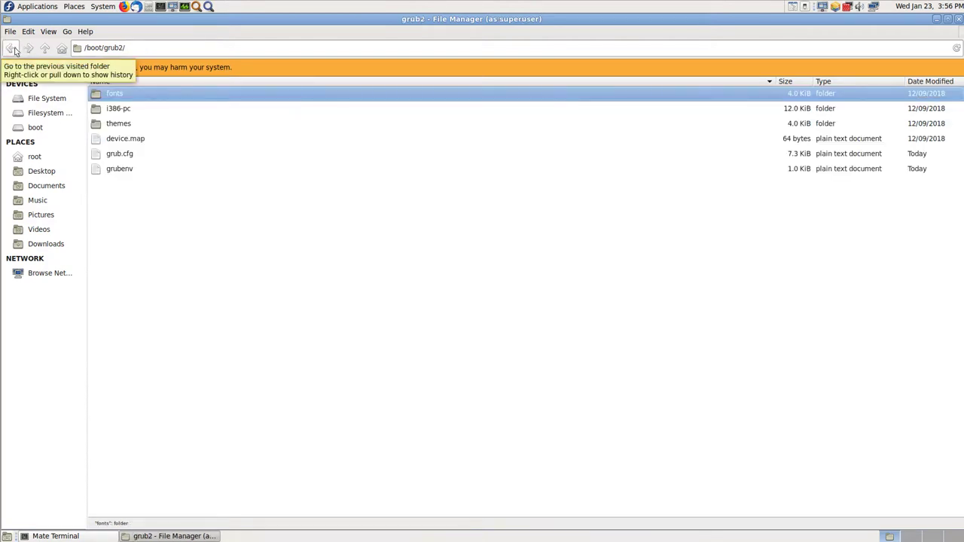
click(14, 49)
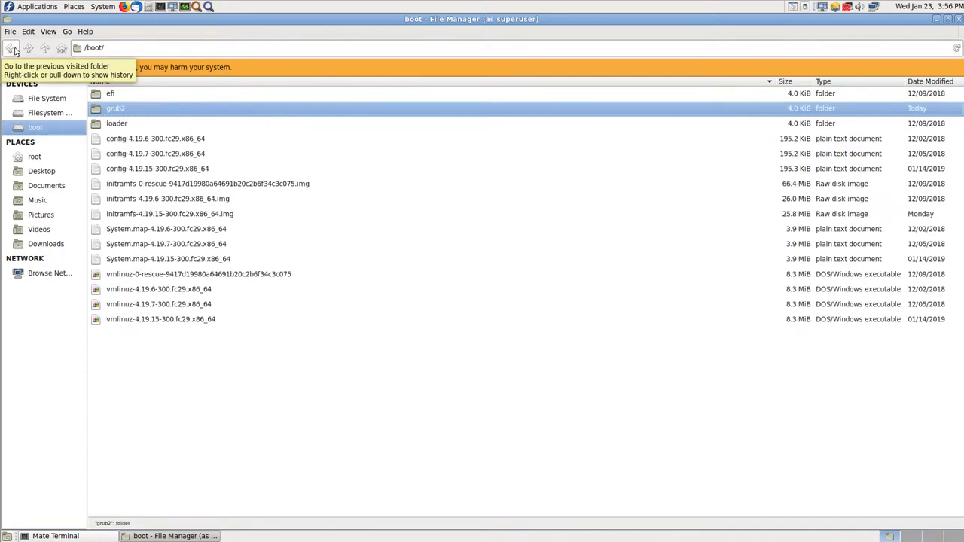
click(266, 390)
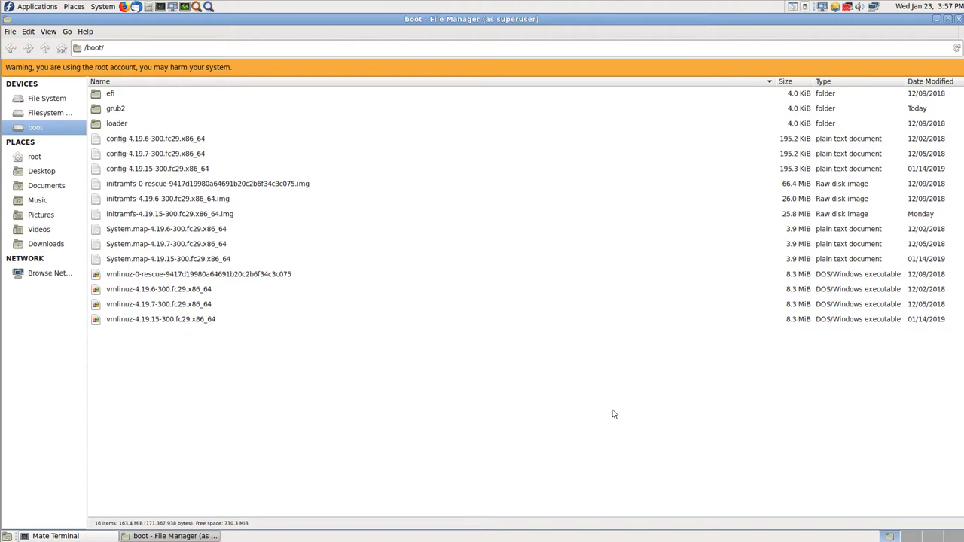
- Close the file manager window and relaunch thunar as root from the terminal, maximized
click(959, 19)
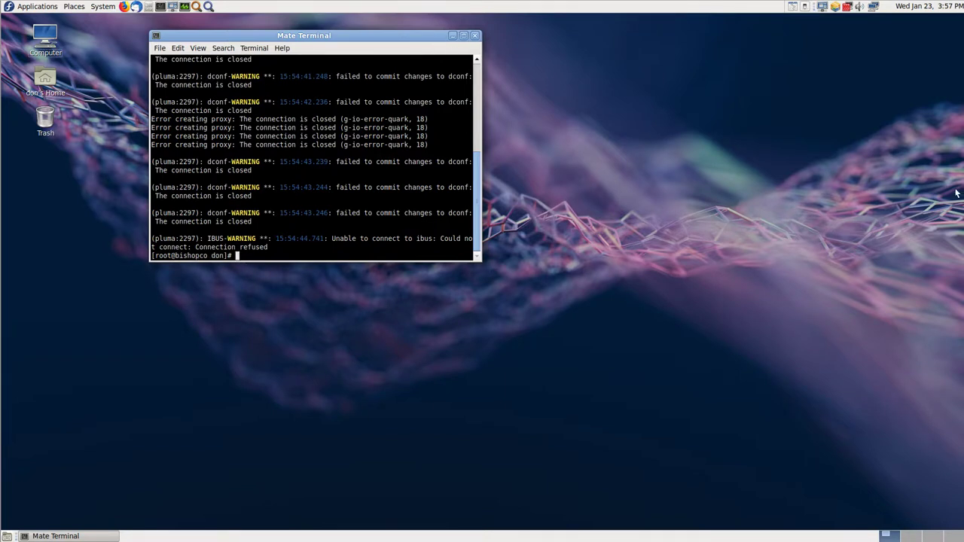
text(thunar)
key(Return)
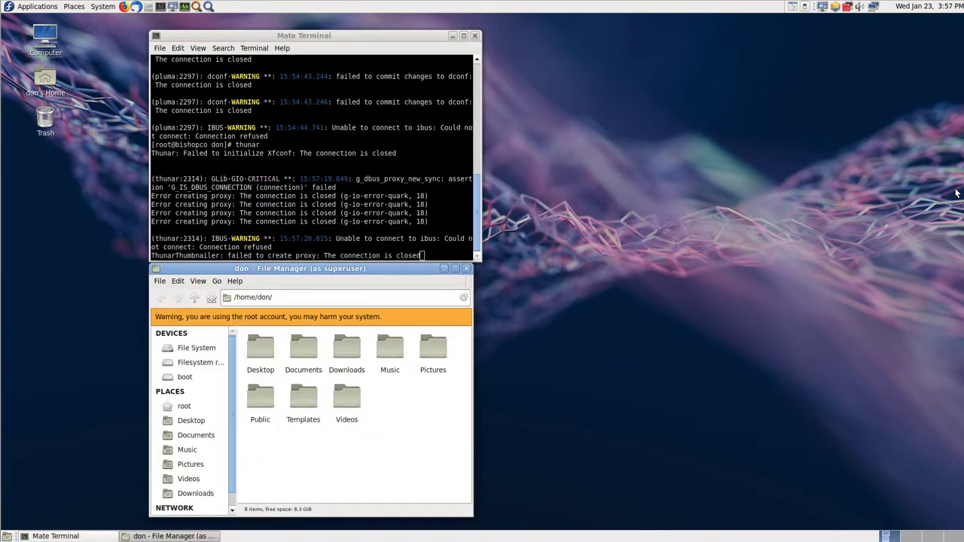
click(455, 268)
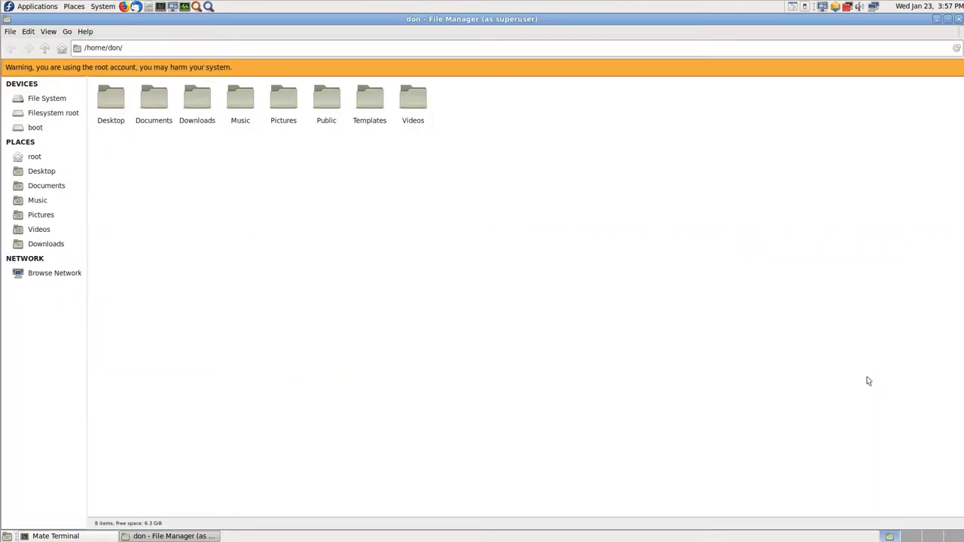
- Take the remote desktop viewer out of full screen and open Firefox on the local machine's Workspace 2
key(F11)
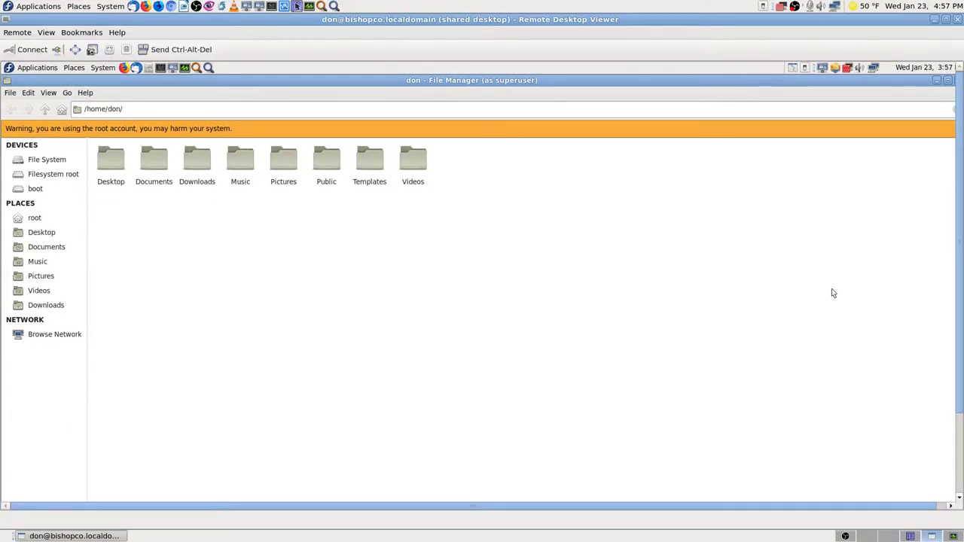
click(866, 536)
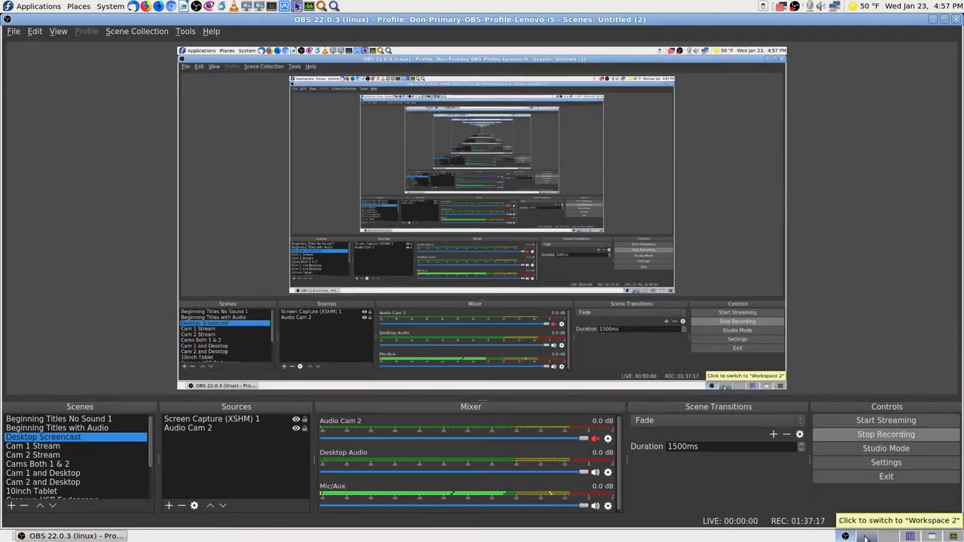
click(866, 538)
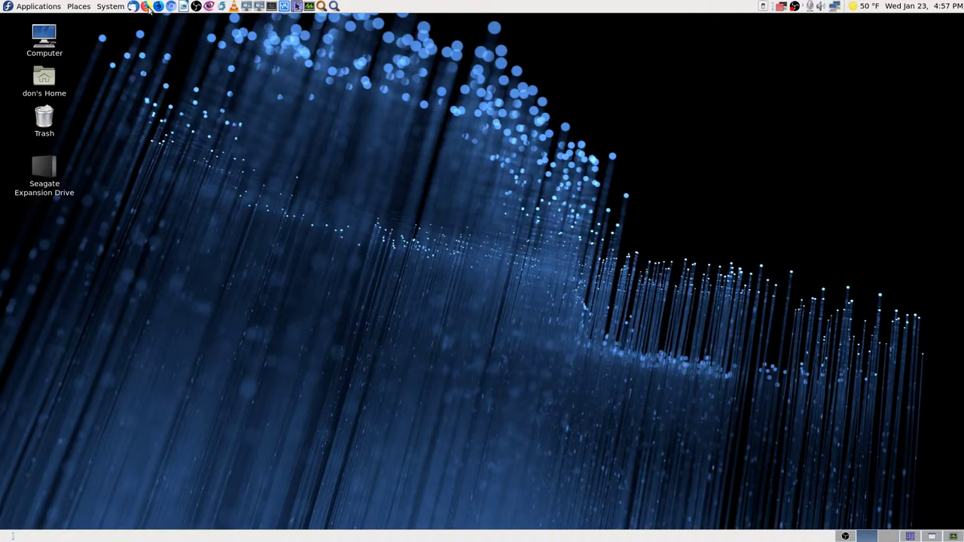
click(146, 7)
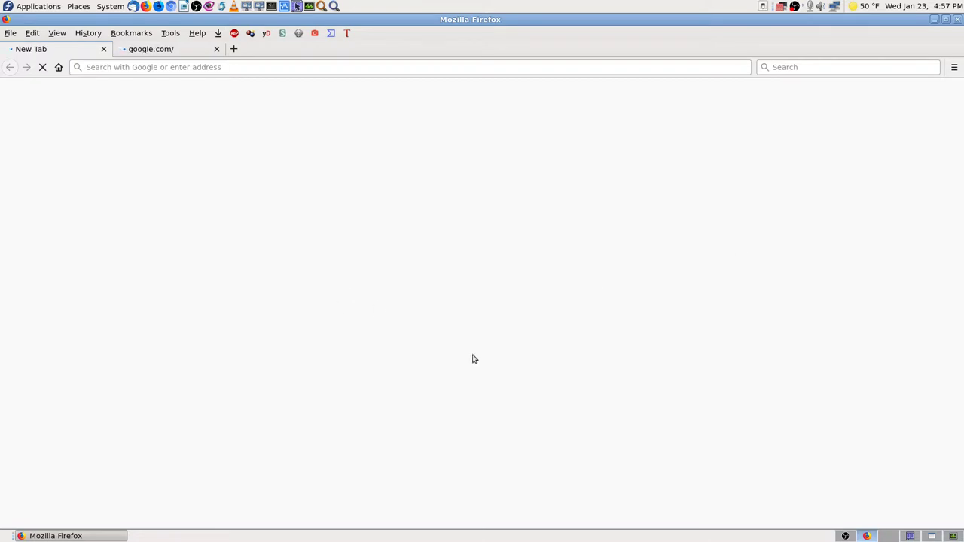
- Disconnect the remote desktop session, and close the uStart.org page in Firefox so only Google stays open
click(932, 535)
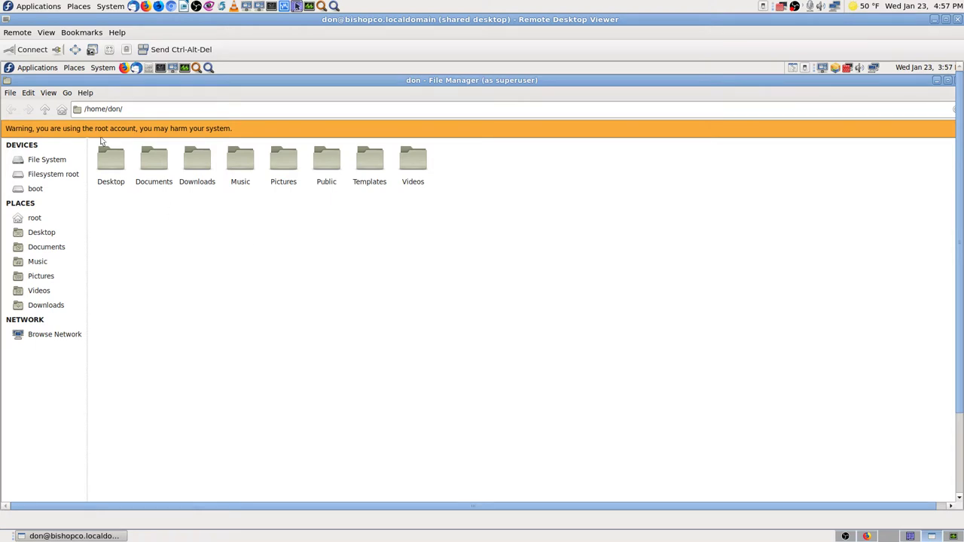
click(111, 158)
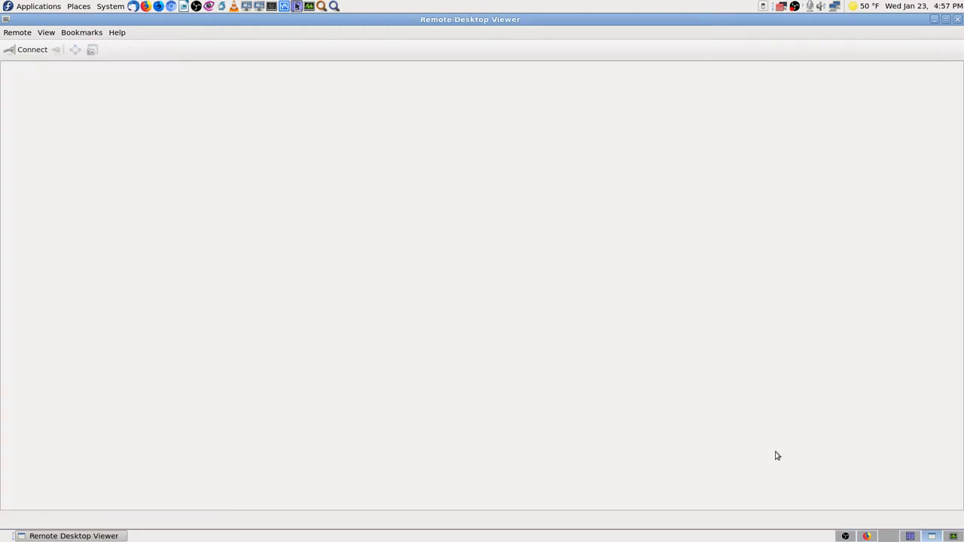
click(871, 535)
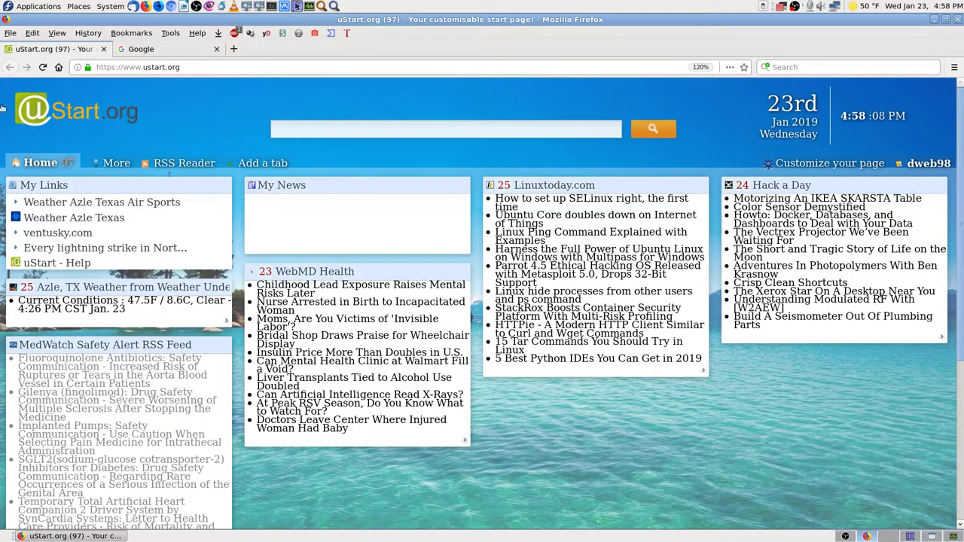
click(103, 49)
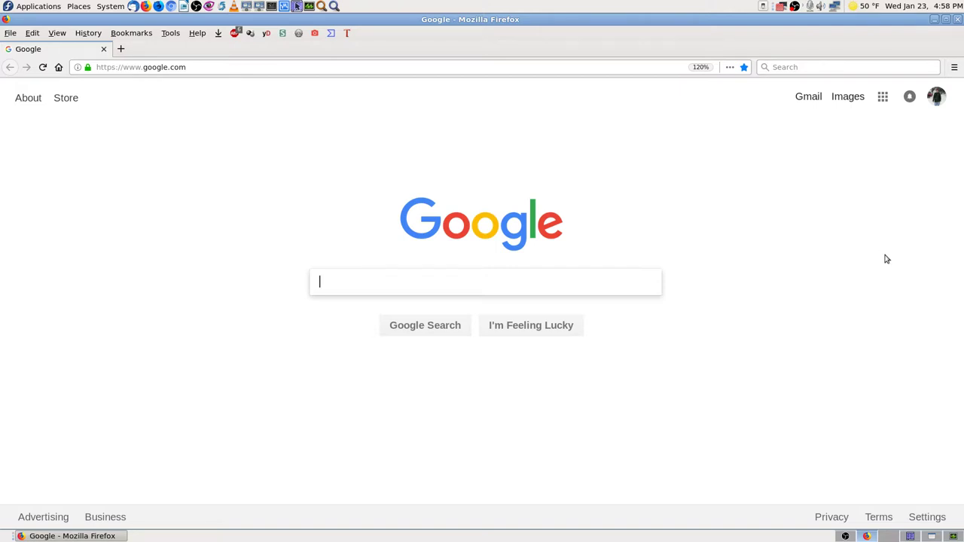
- Search the web for "Fedoar 29 Linux reinstall kernel"
click(791, 68)
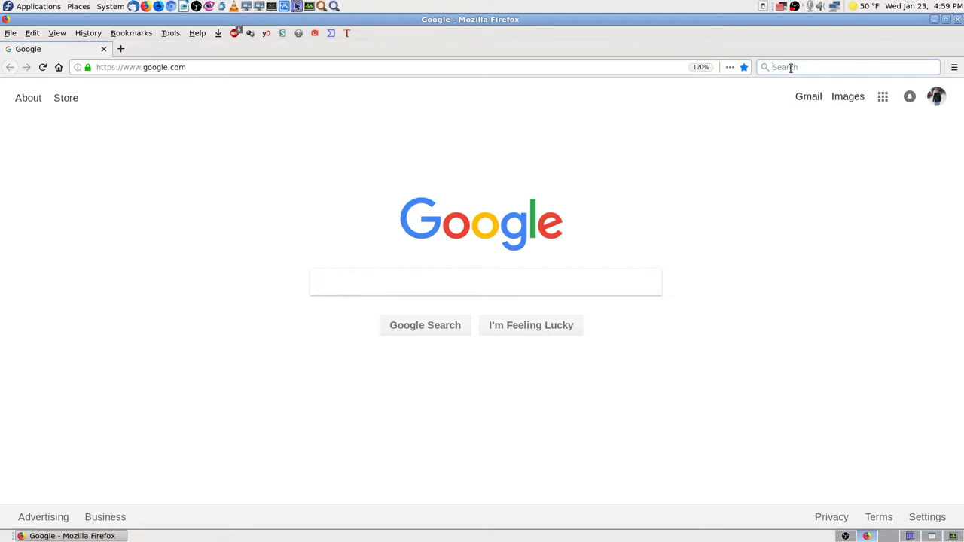
text(Fedoar)
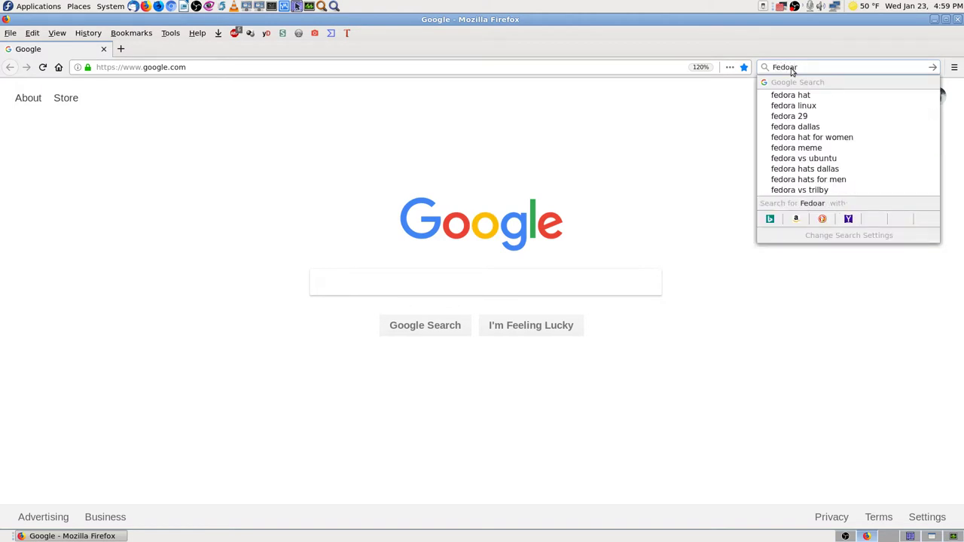
text( 29 Linux)
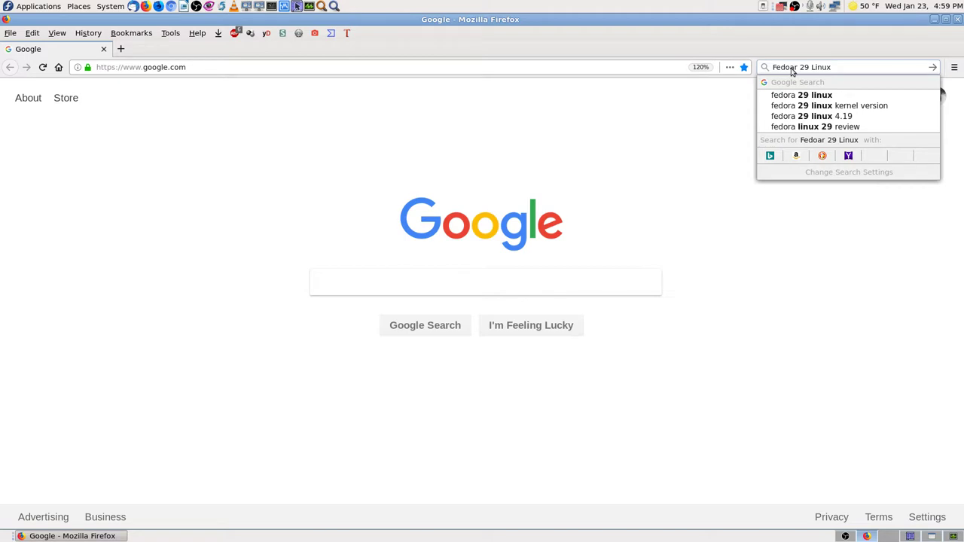
text( re)
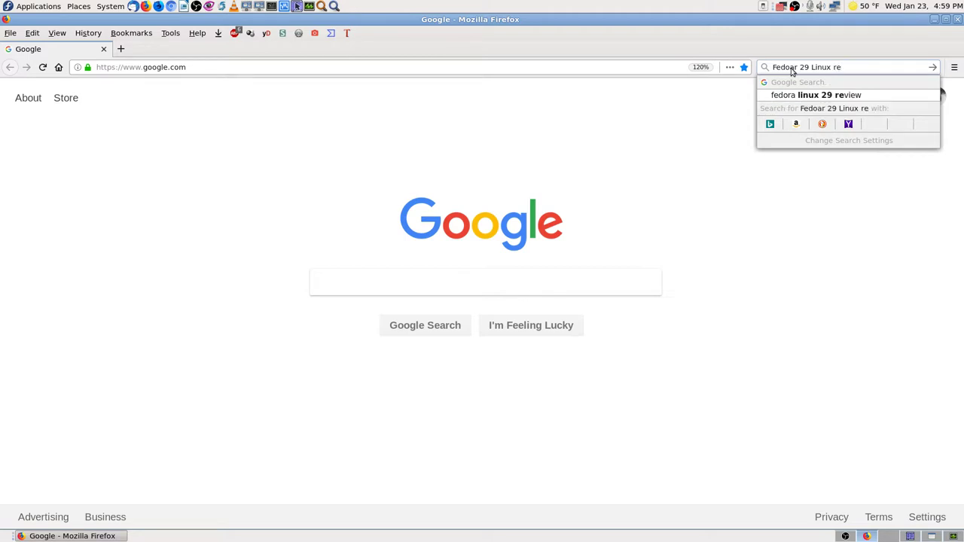
text(install kernel)
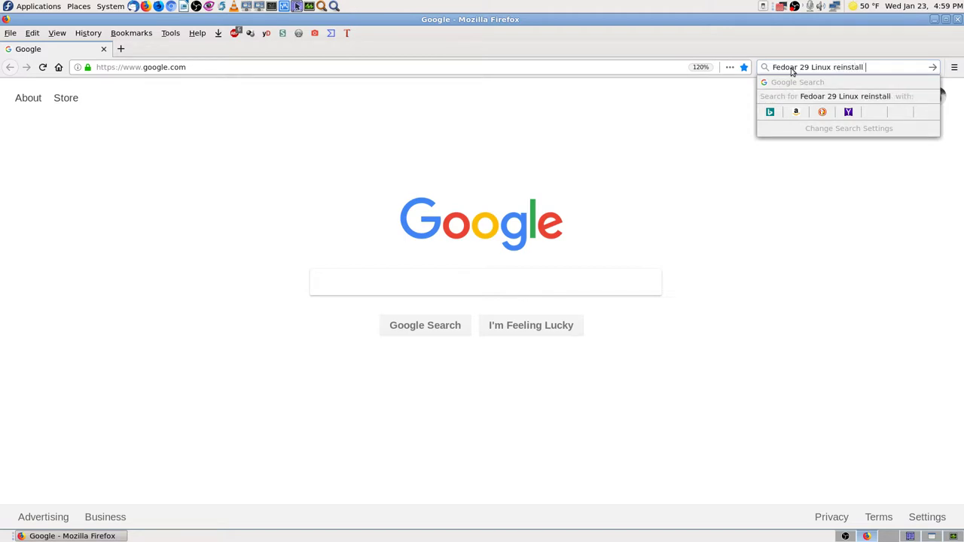
key(Return)
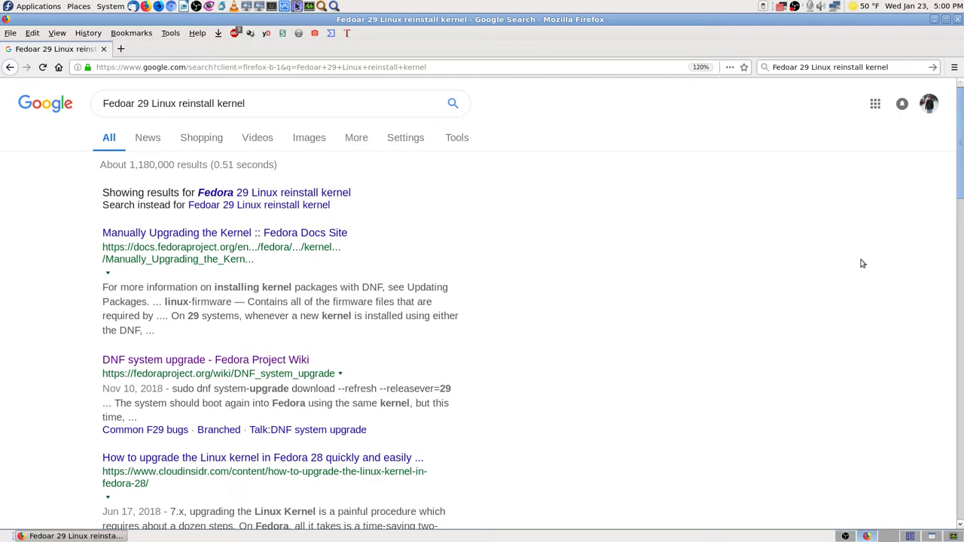
- Bookmark the Google search results page in the Fedora 29 Linux folder under Bookmarks Menu
click(743, 67)
click(633, 229)
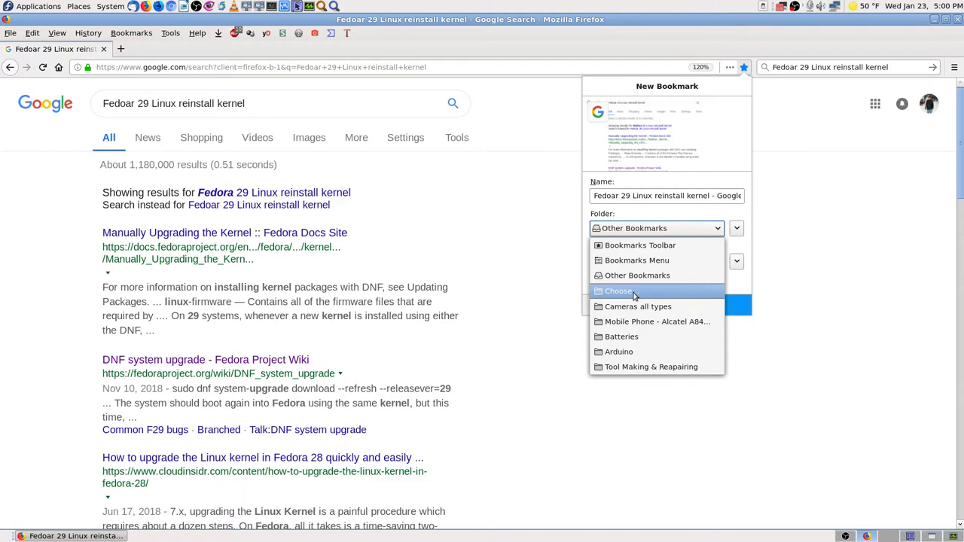
click(635, 293)
click(608, 264)
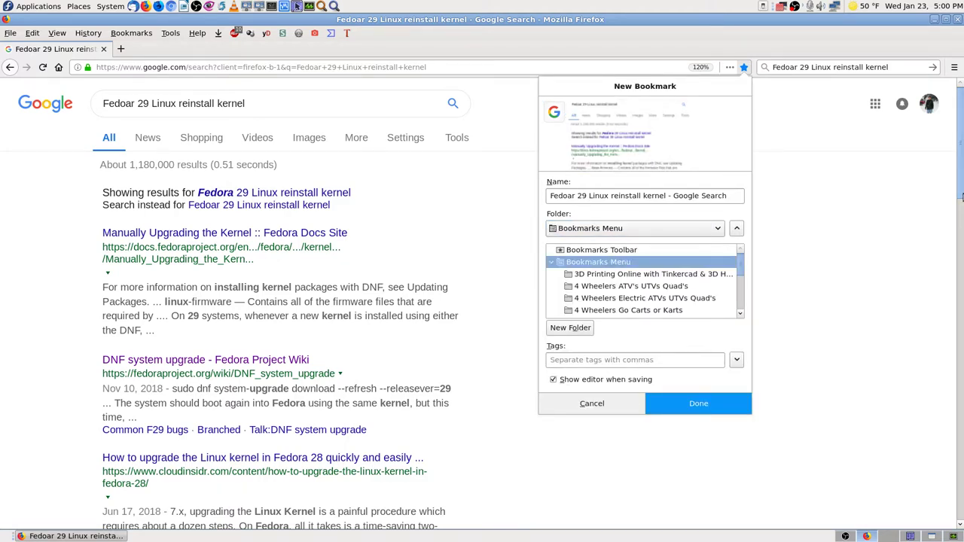
key(f)
key(e)
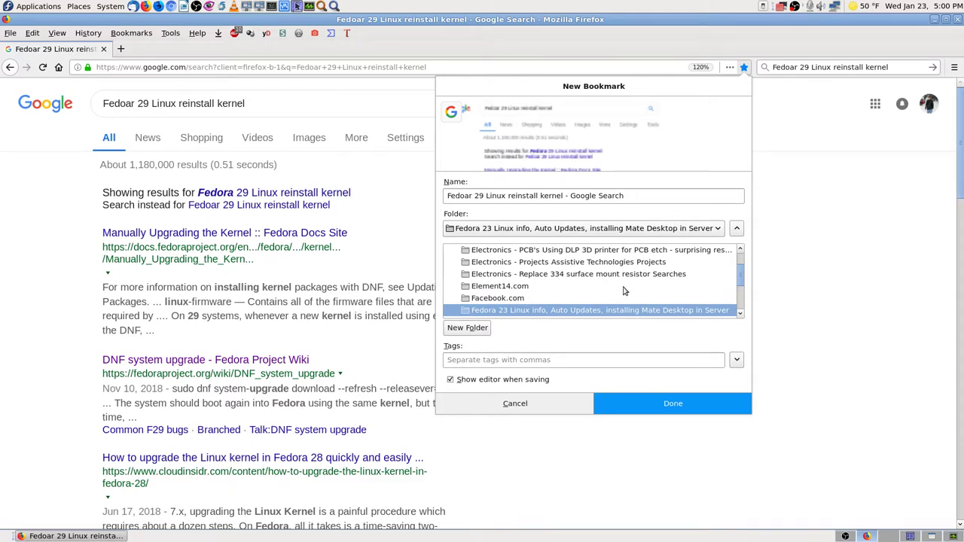
scroll(633, 290, down, 2)
scroll(646, 287, down, 2)
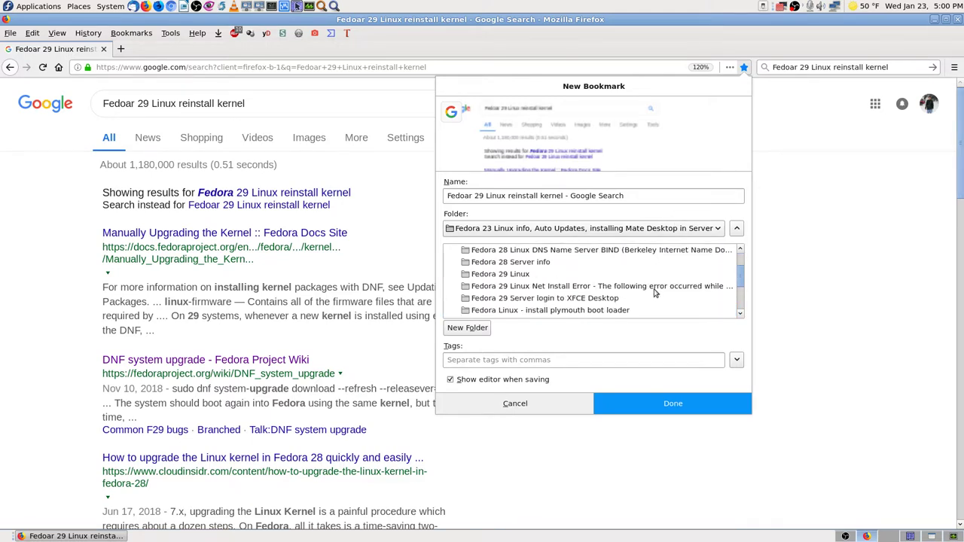
scroll(670, 293, up, 1)
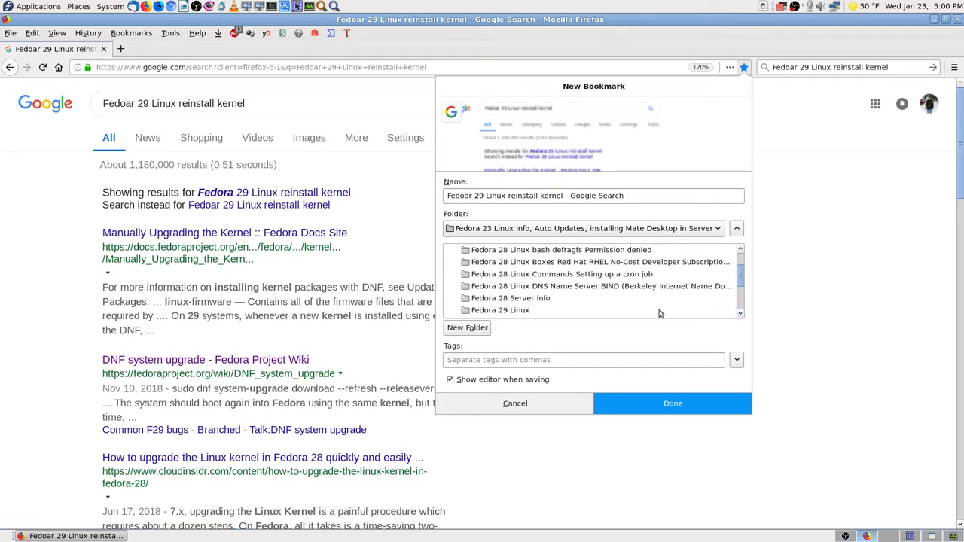
scroll(599, 308, down, 1)
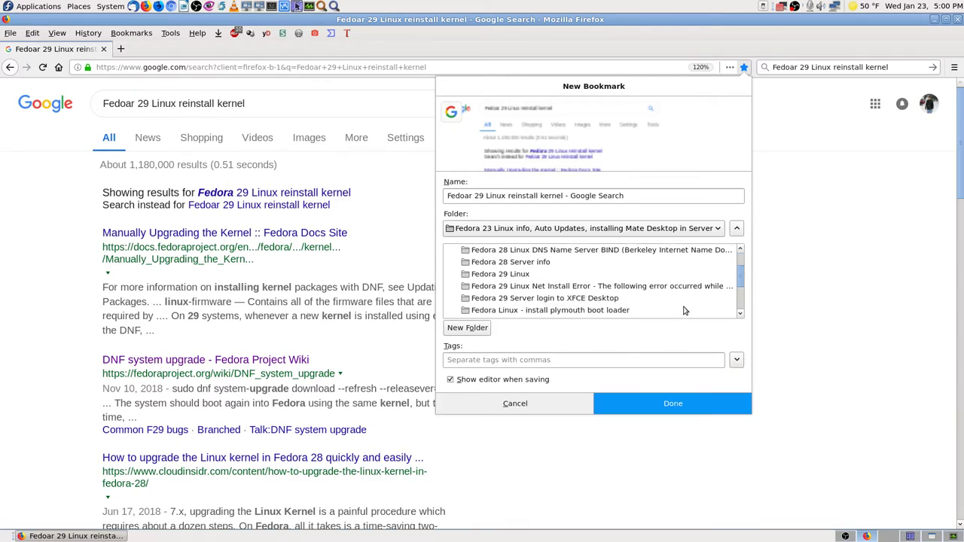
scroll(694, 312, down, 1)
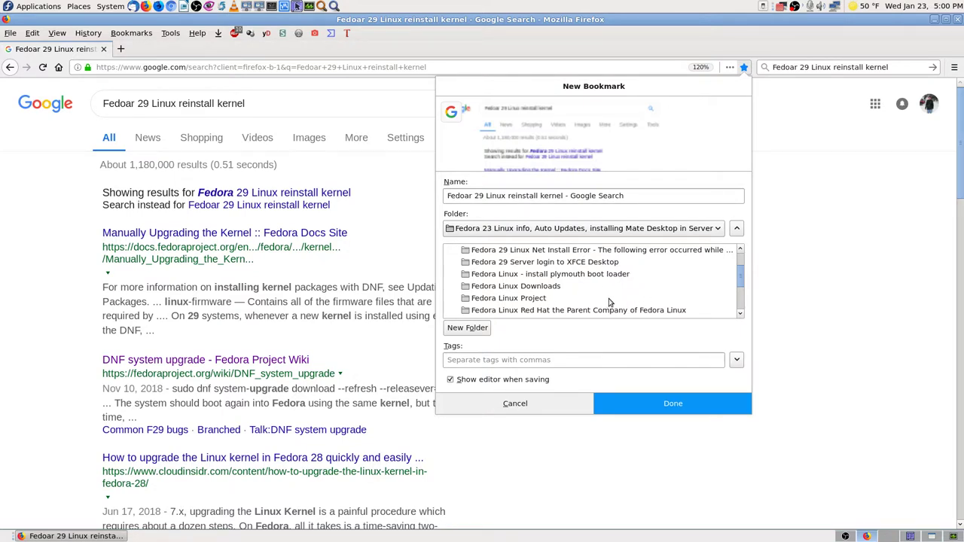
scroll(644, 303, up, 1)
click(522, 277)
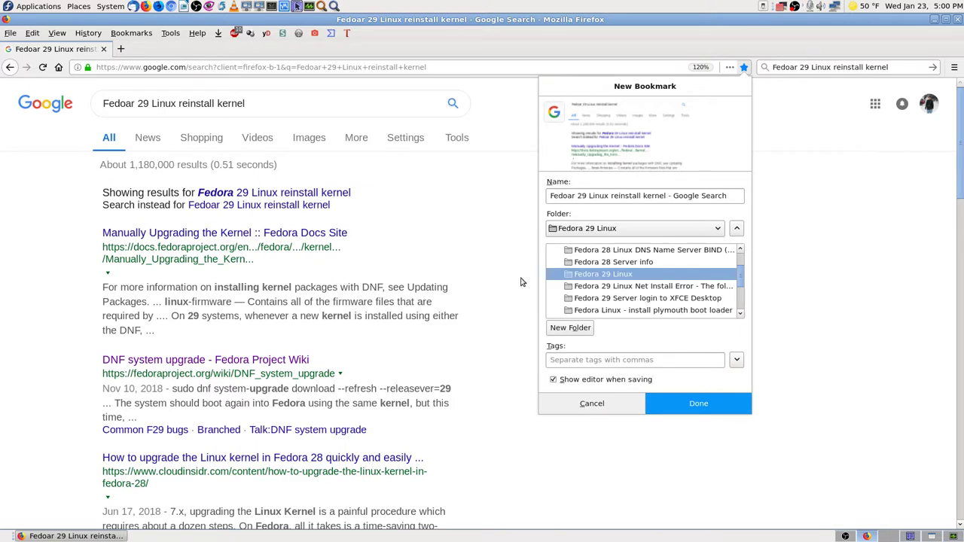
click(645, 263)
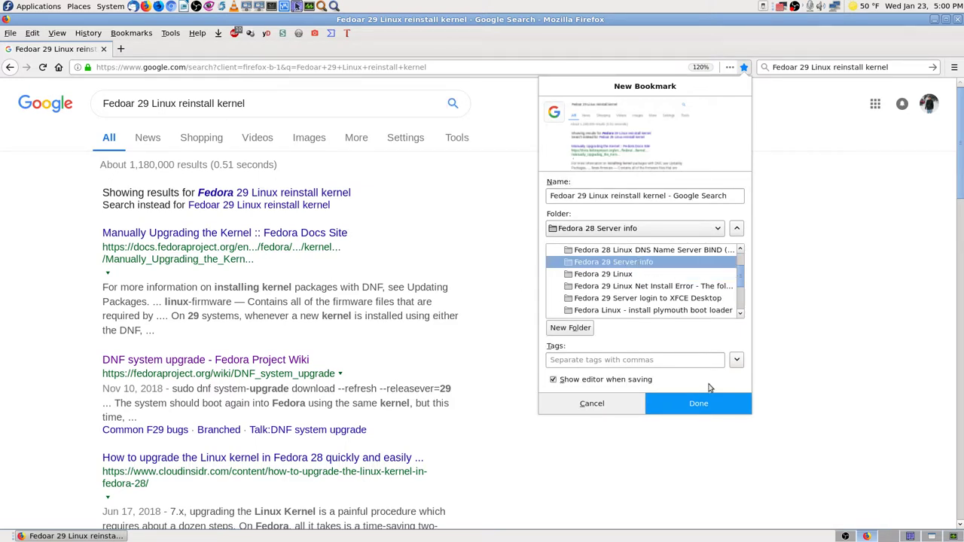
click(629, 275)
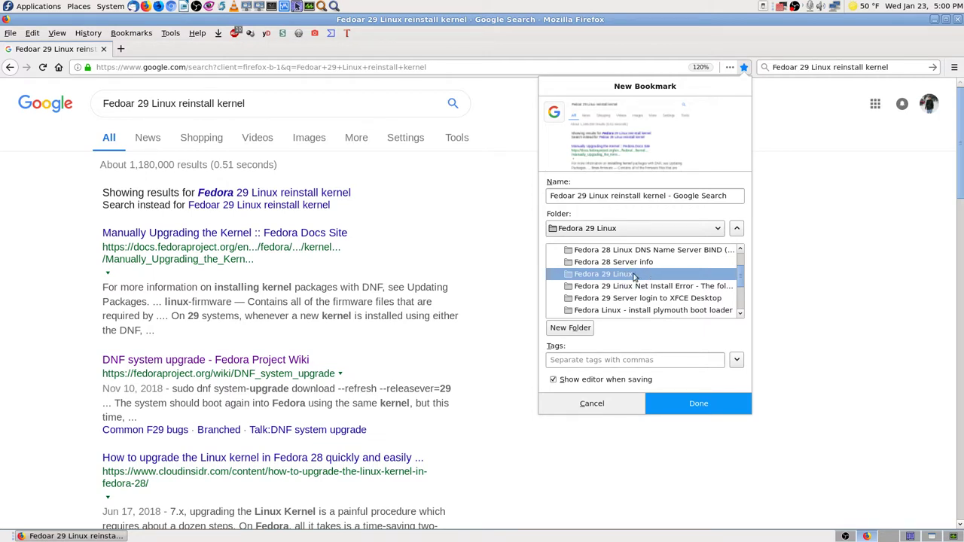
click(723, 401)
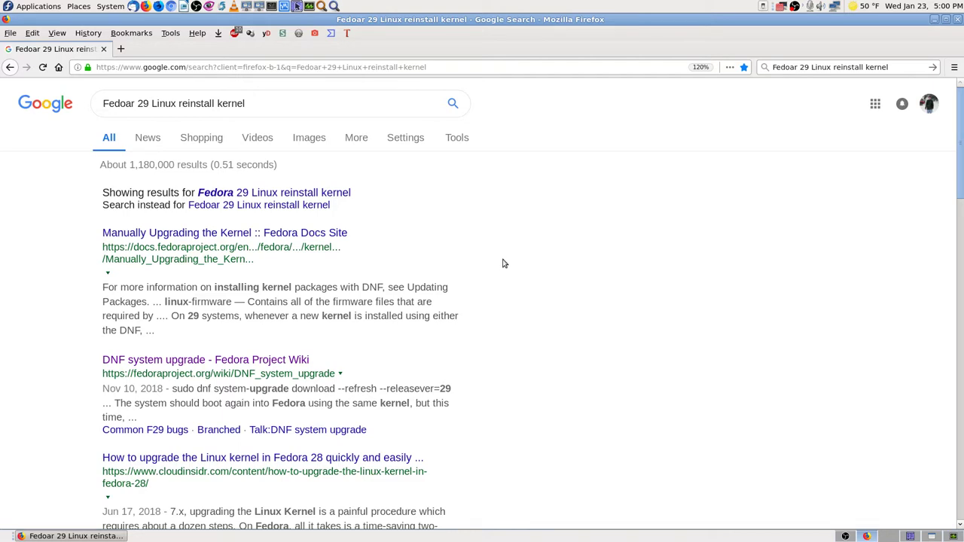
- Open the "Manually Upgrading the Kernel" Fedora Docs result in a new tab and switch to it
middle_click(345, 237)
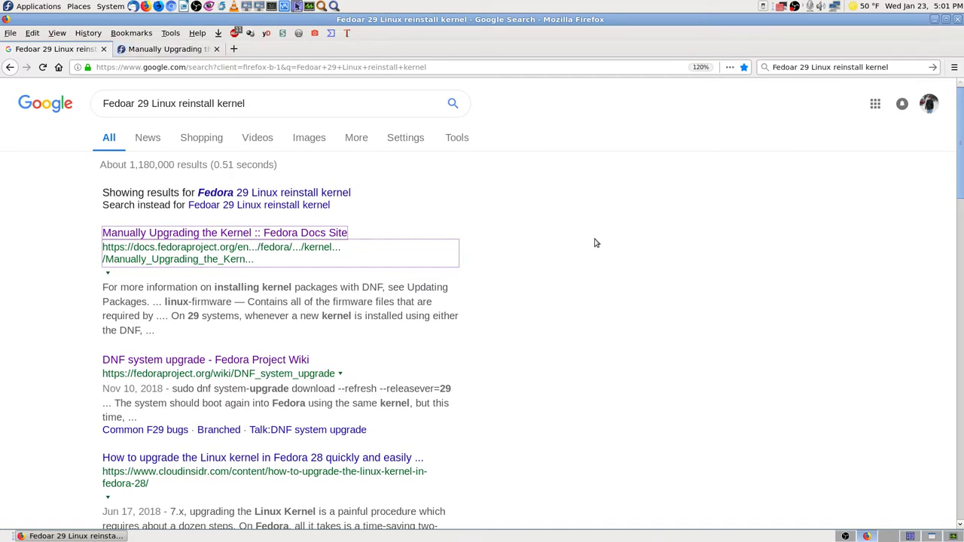
click(179, 51)
click(76, 51)
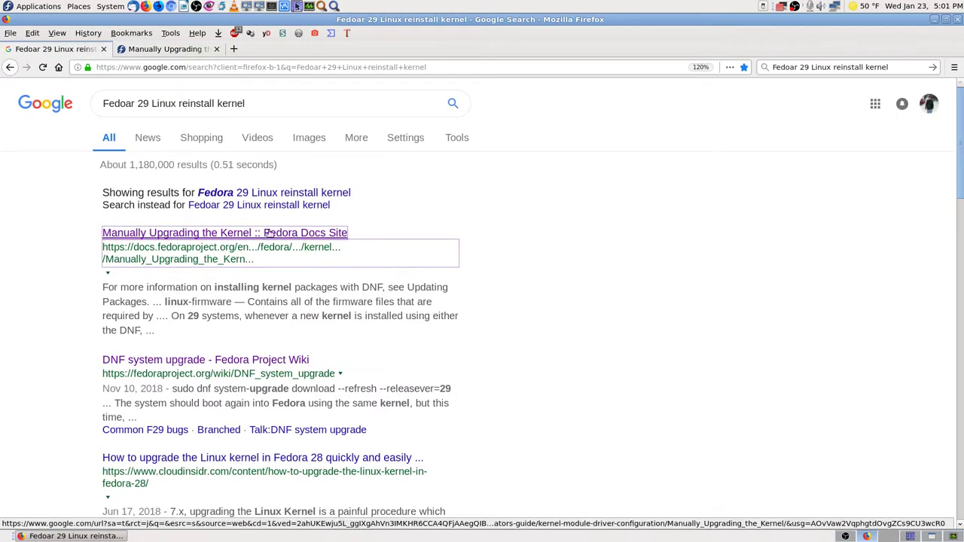
click(180, 52)
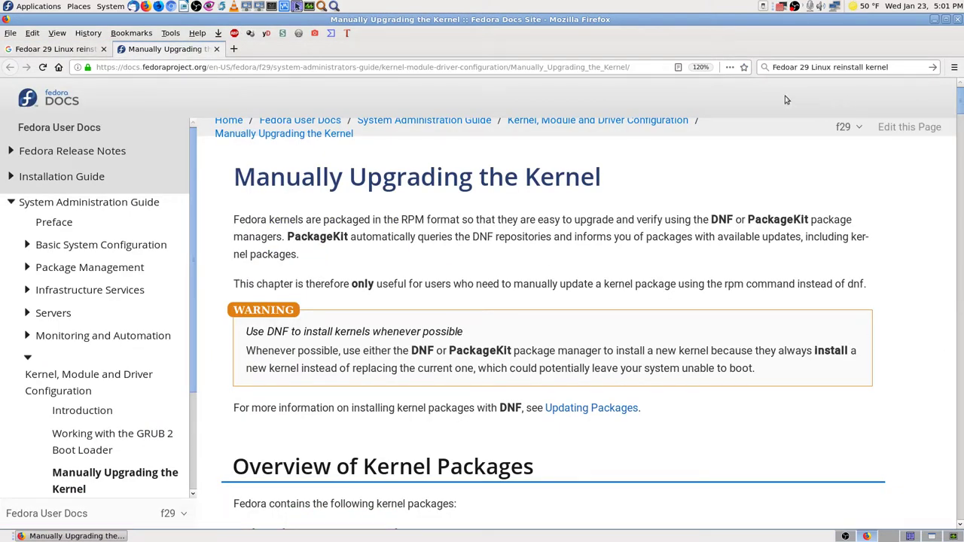
- Bookmark the "Manually Upgrading the Kernel" page in the Fedora 29 Linux folder
click(745, 67)
click(635, 229)
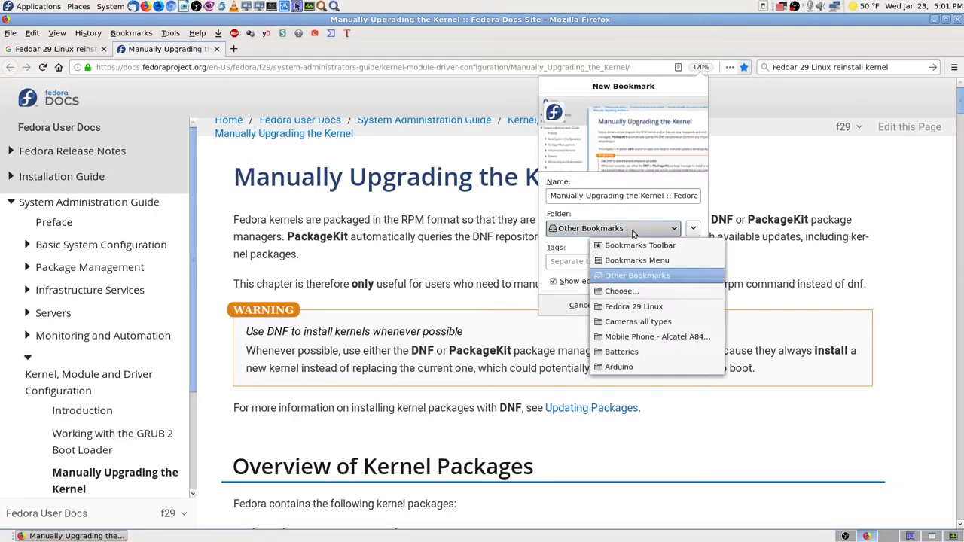
click(629, 309)
click(628, 309)
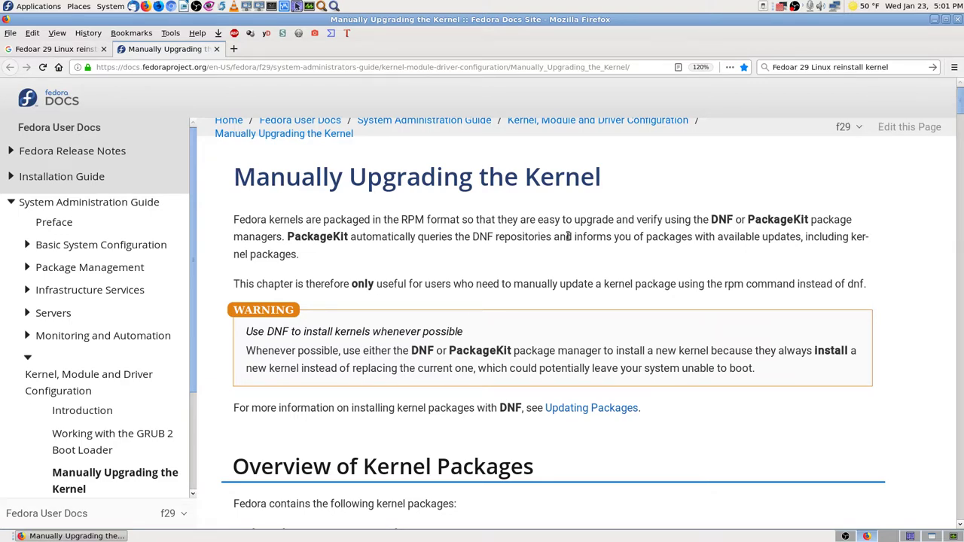
- Check the OBS recording window, and read the kernel upgrade page in Firefox through its Overview of Kernel Packages
click(844, 535)
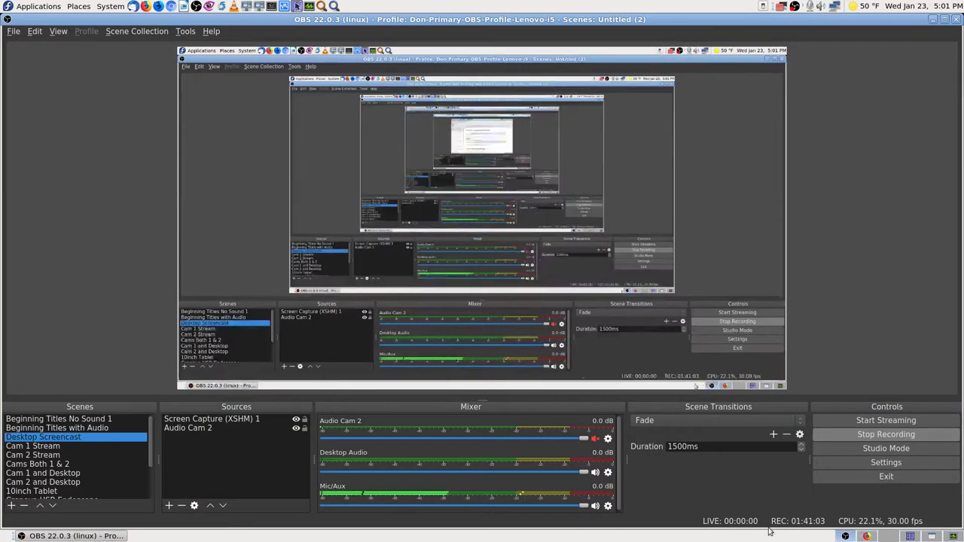
click(867, 537)
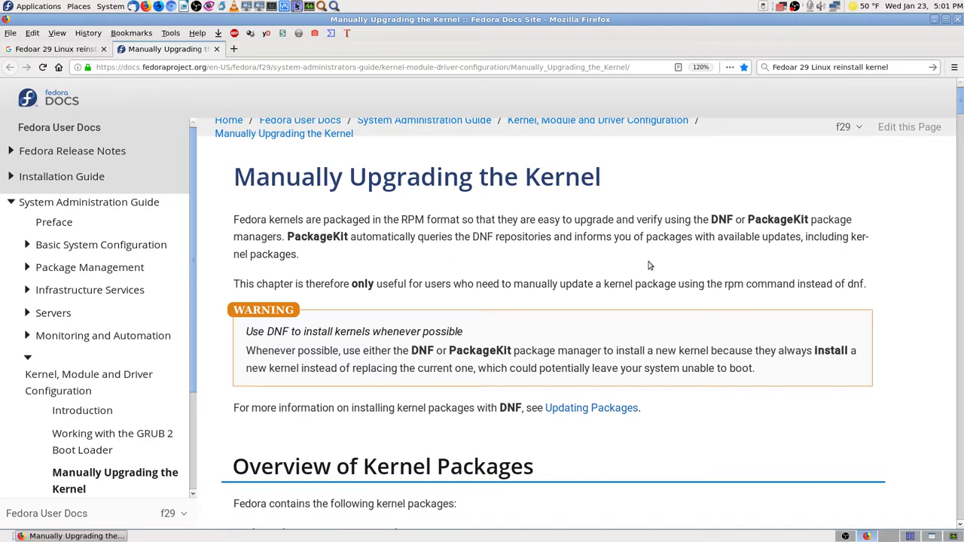
scroll(858, 305, down, 2)
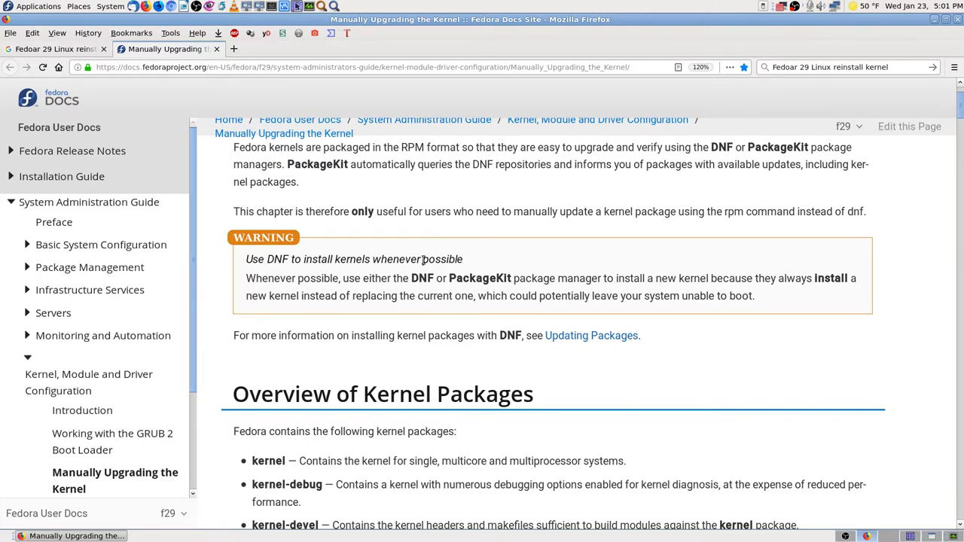
scroll(531, 252, up, 1)
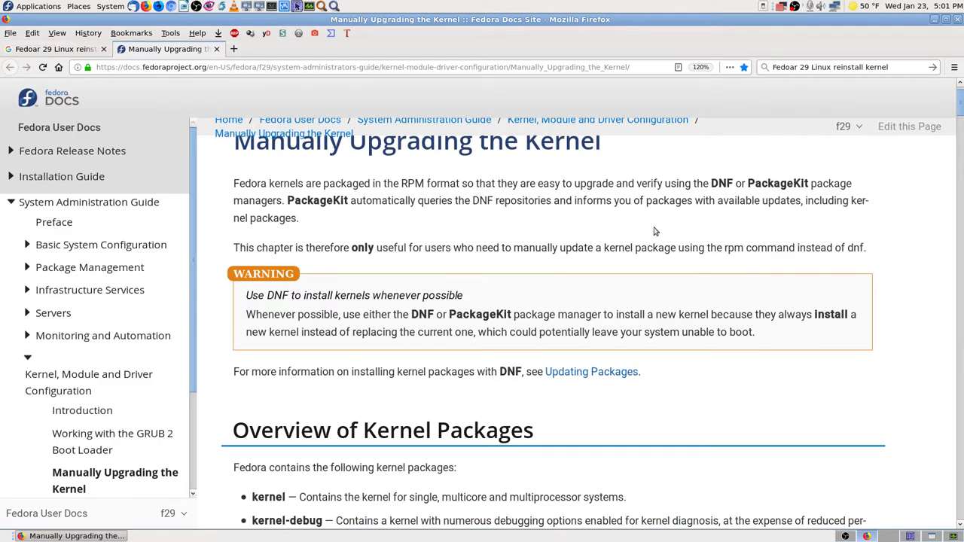
scroll(880, 365, down, 3)
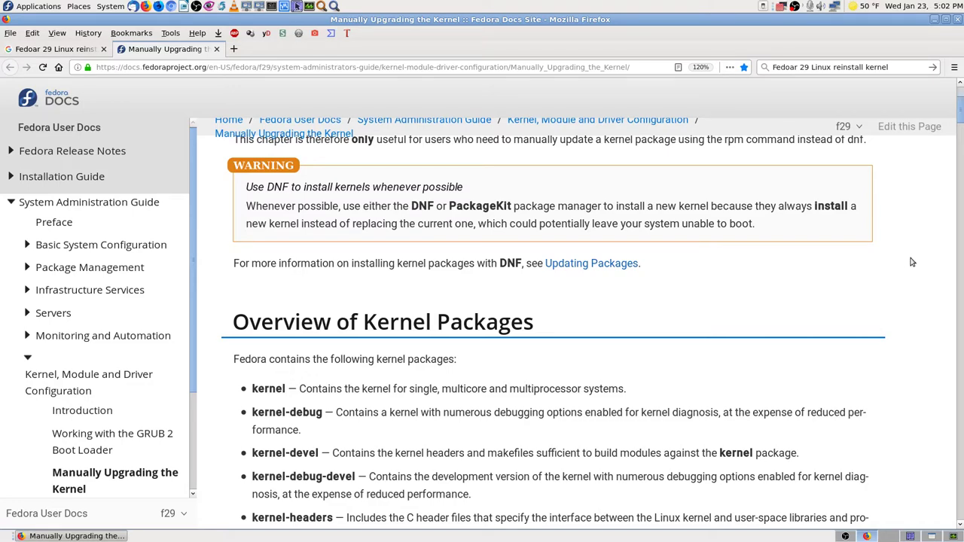
scroll(868, 301, down, 4)
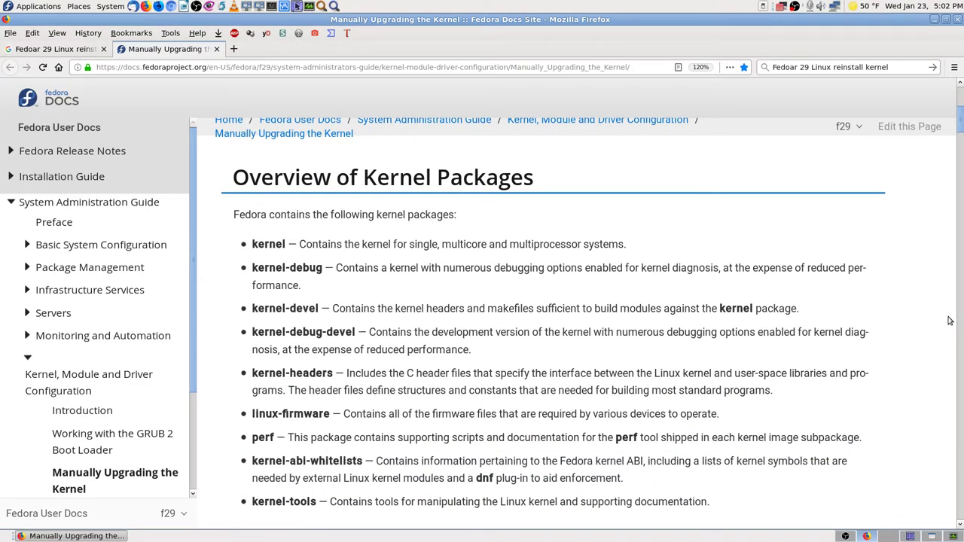
scroll(950, 320, down, 1)
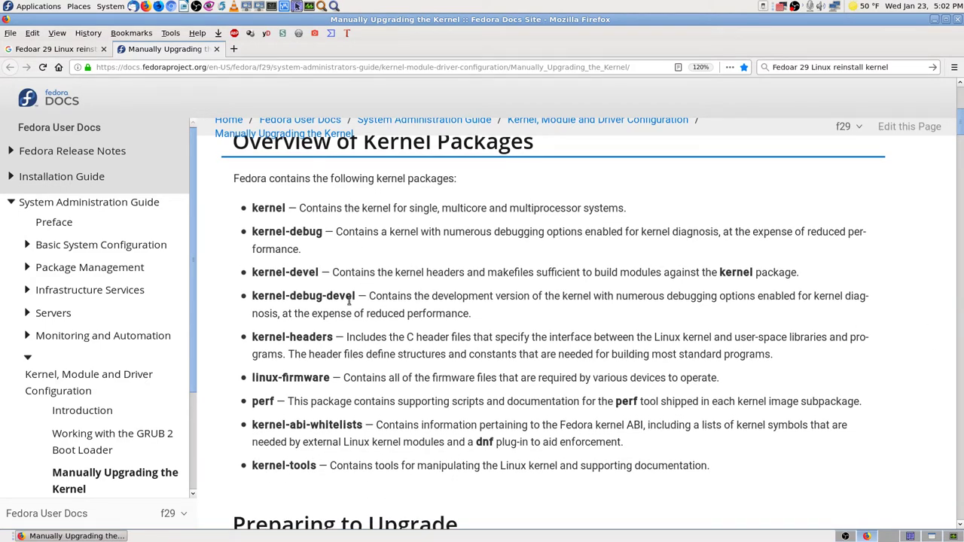
- Close the Fedora Docs page and Firefox, and switch to the workspace holding Remote Desktop Viewer
click(218, 50)
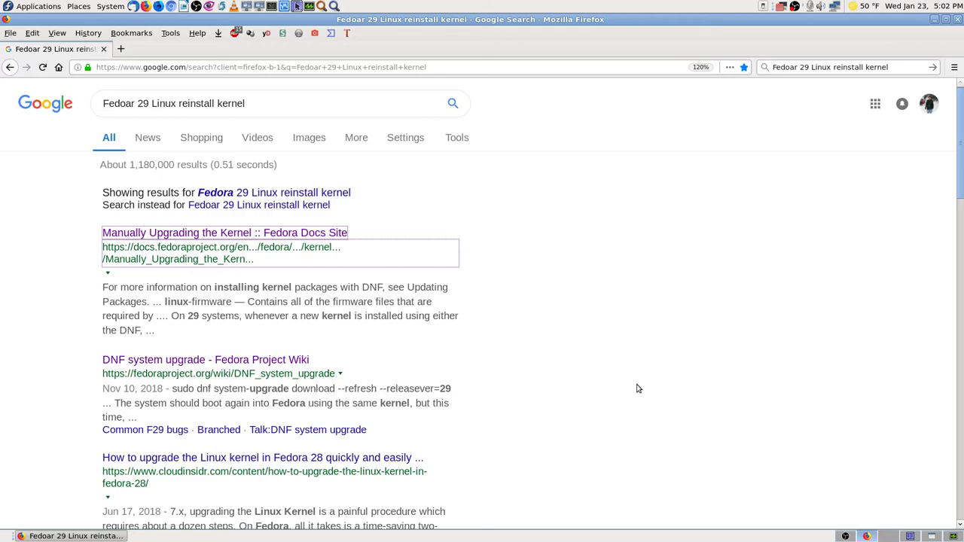
click(955, 23)
click(932, 536)
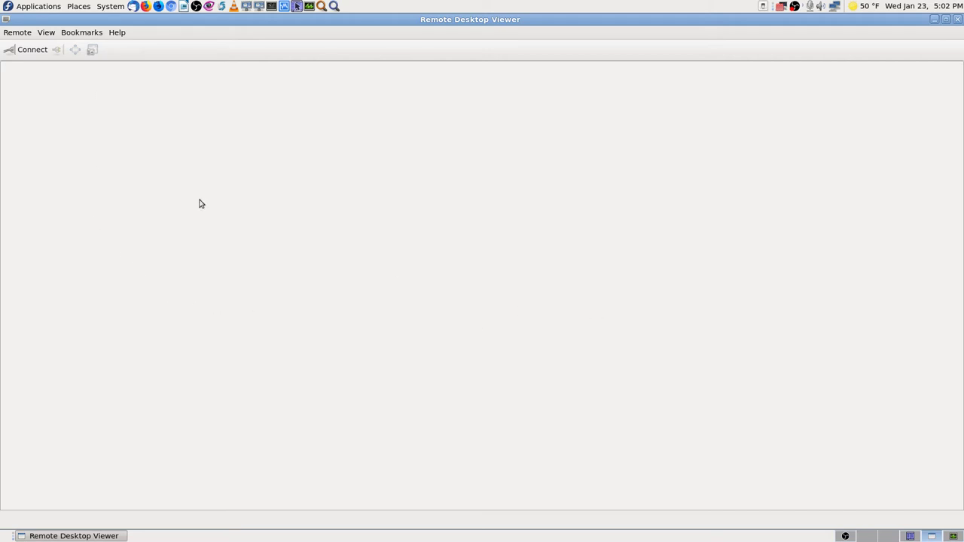
- Connect over VNC to host 192.168.0.153, authenticating with the VNC password, and show the remote desktop full screen
click(30, 50)
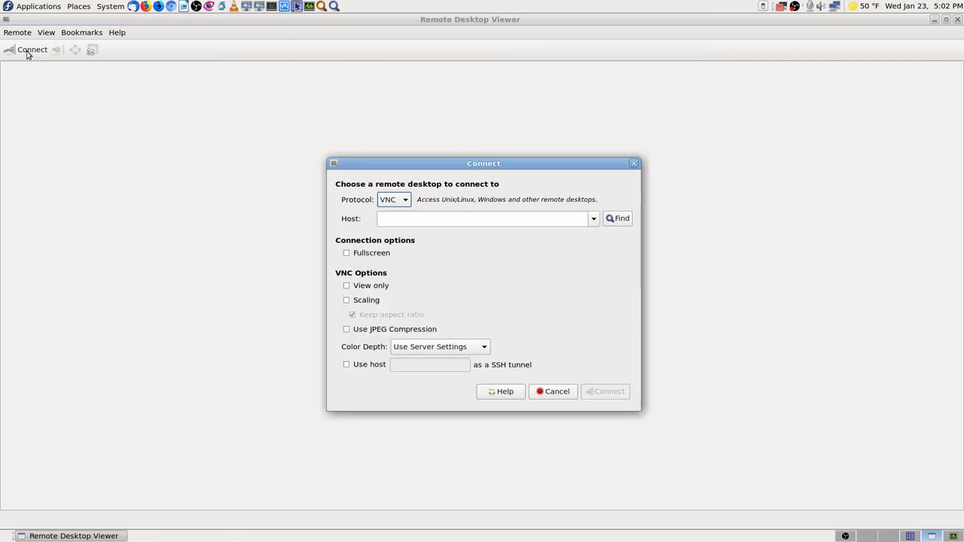
click(593, 218)
click(482, 250)
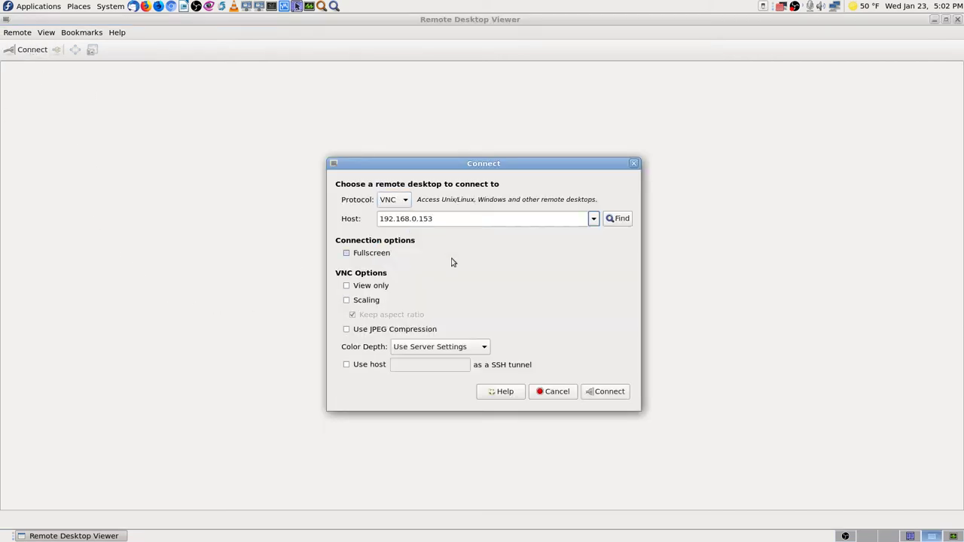
click(604, 391)
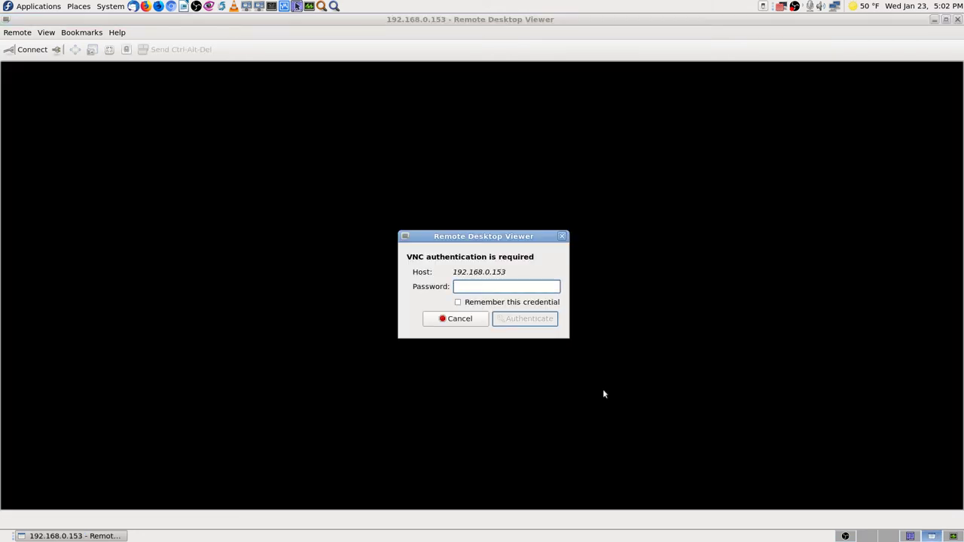
text(passwor)
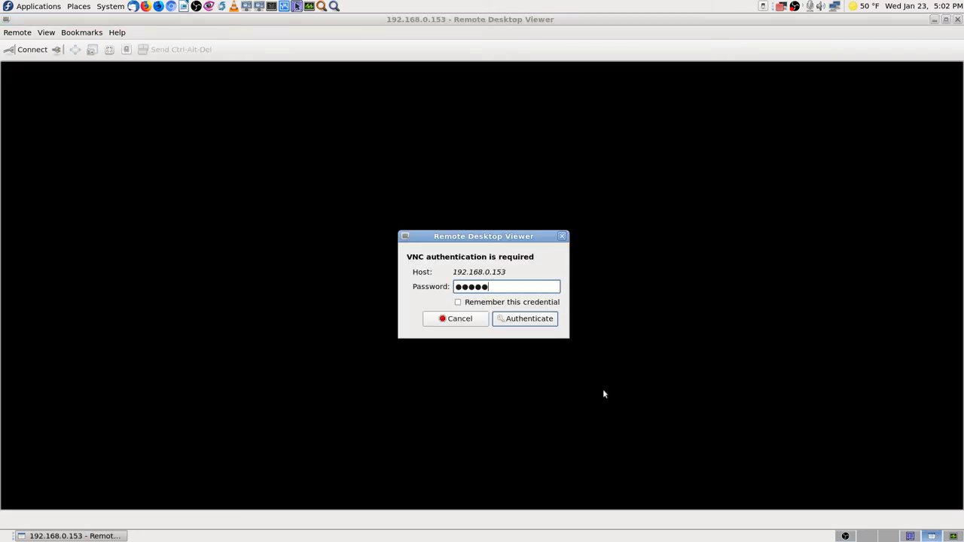
key(Return)
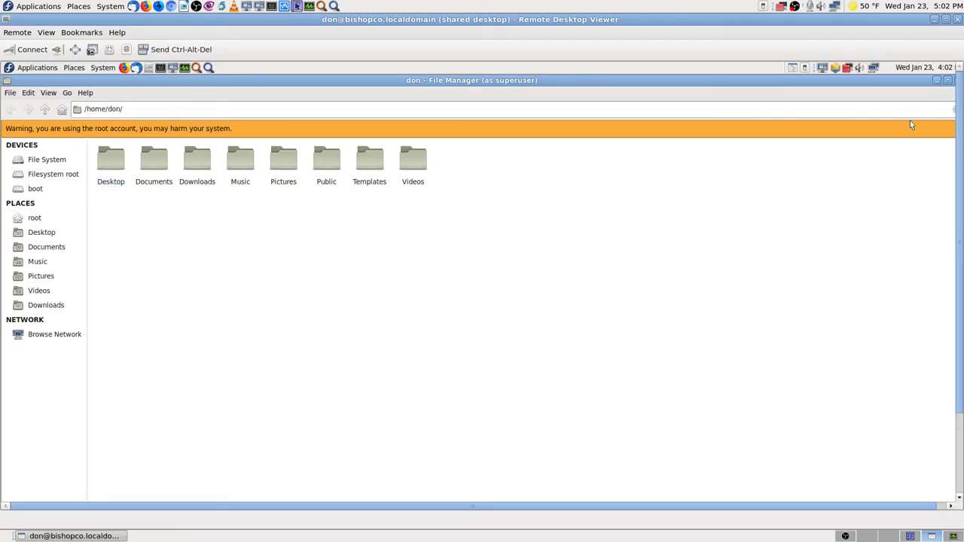
key(F11)
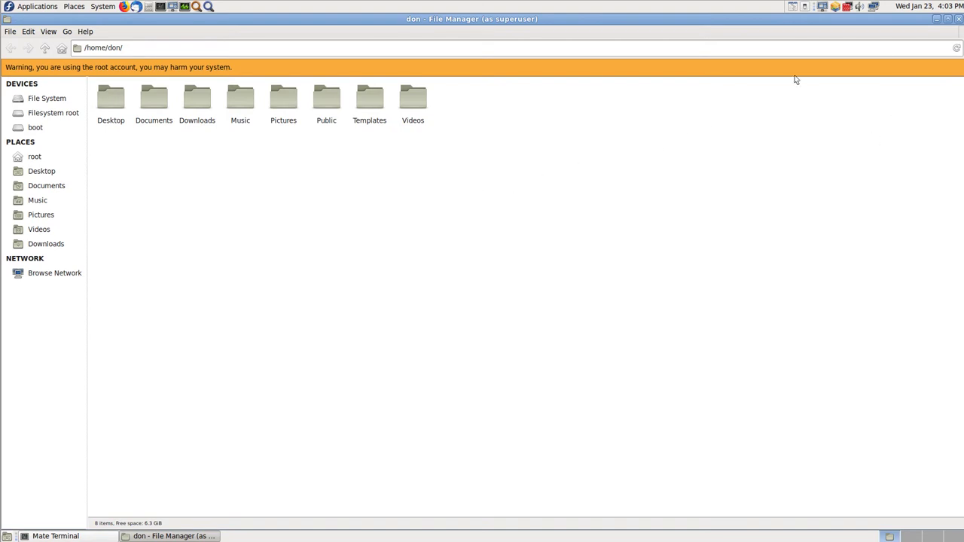
- Close the root file manager and open the dnfdragora software manager on the remote desktop's third workspace
click(959, 20)
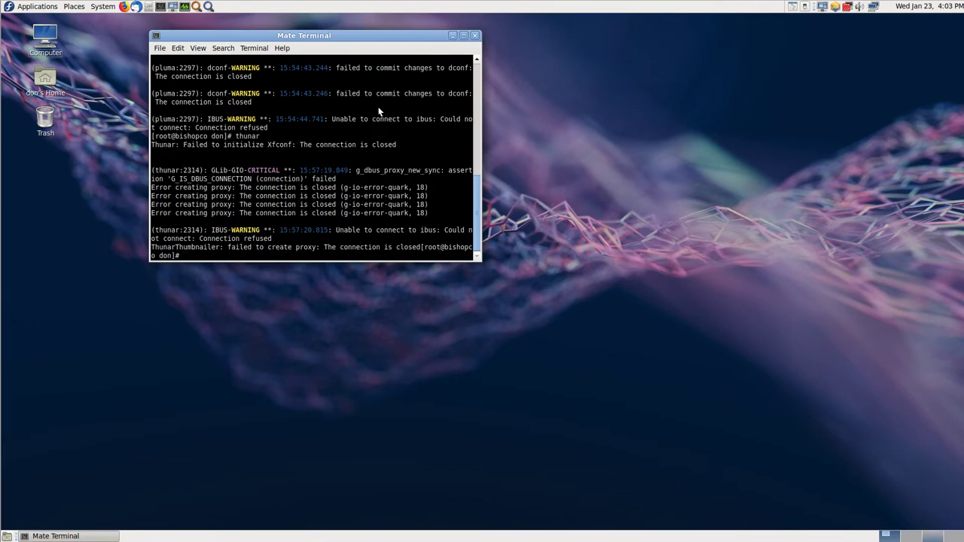
key(ctrl+d)
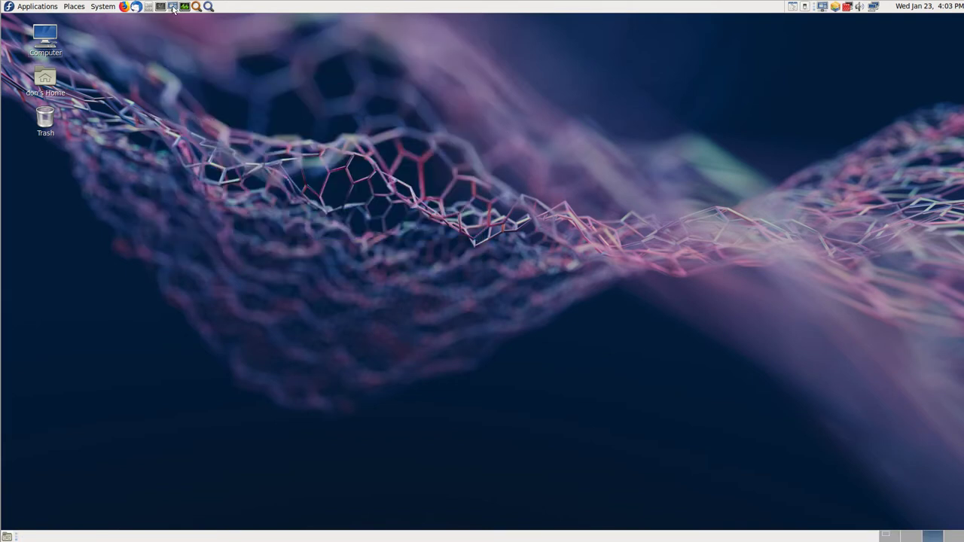
click(106, 7)
mouse_move(139, 27)
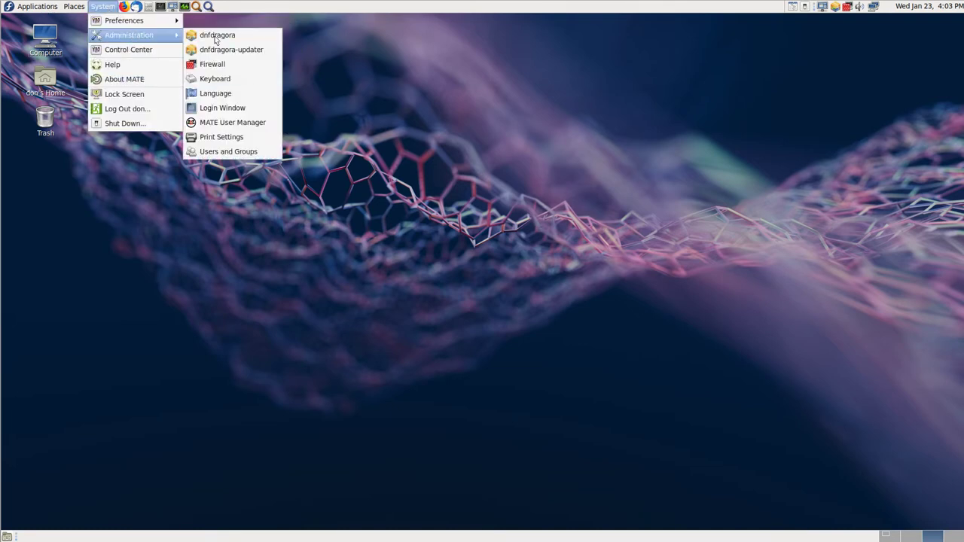
click(234, 33)
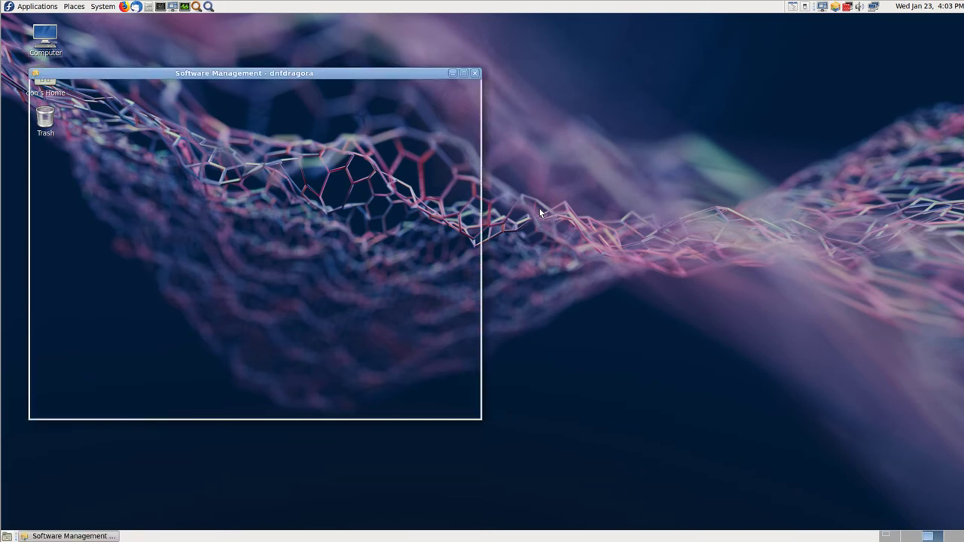
- Maximize the dnfdragora window and take the remote desktop out of full-screen view
click(465, 73)
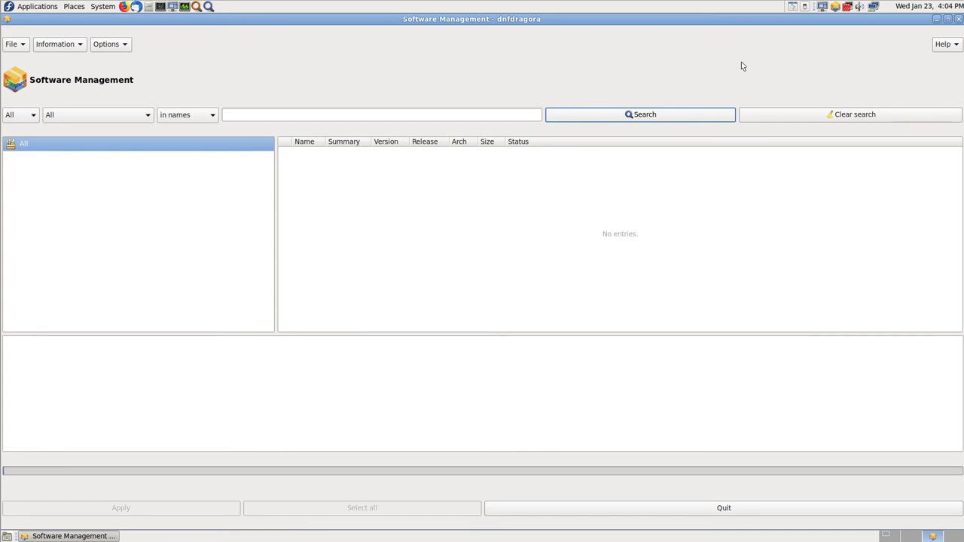
key(F11)
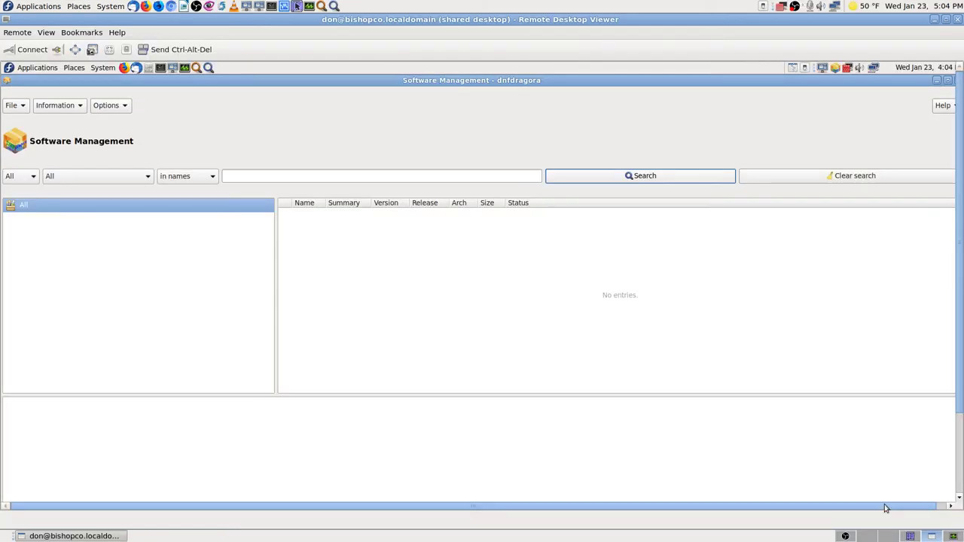
- Switch to the OBS workspace and make Exit Titles with Audio the active scene
click(845, 536)
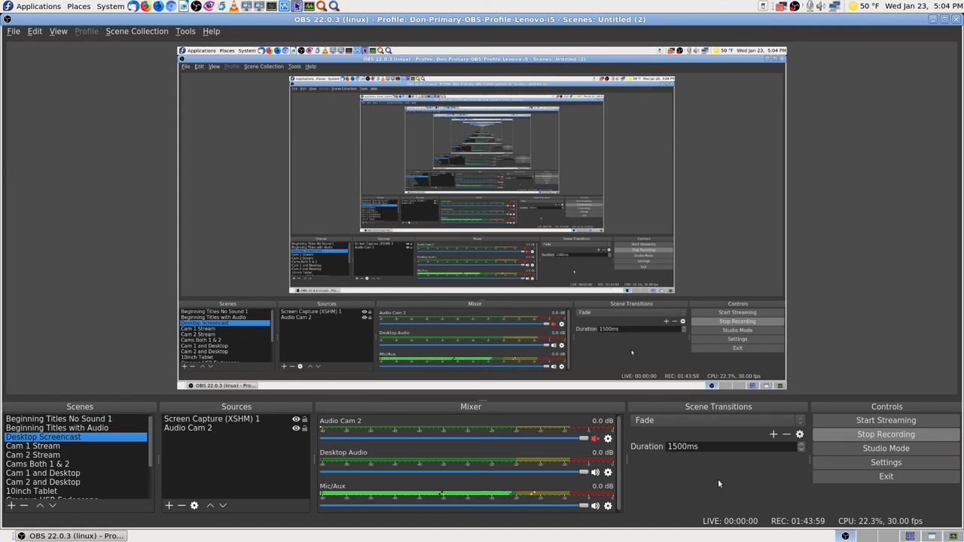
click(932, 536)
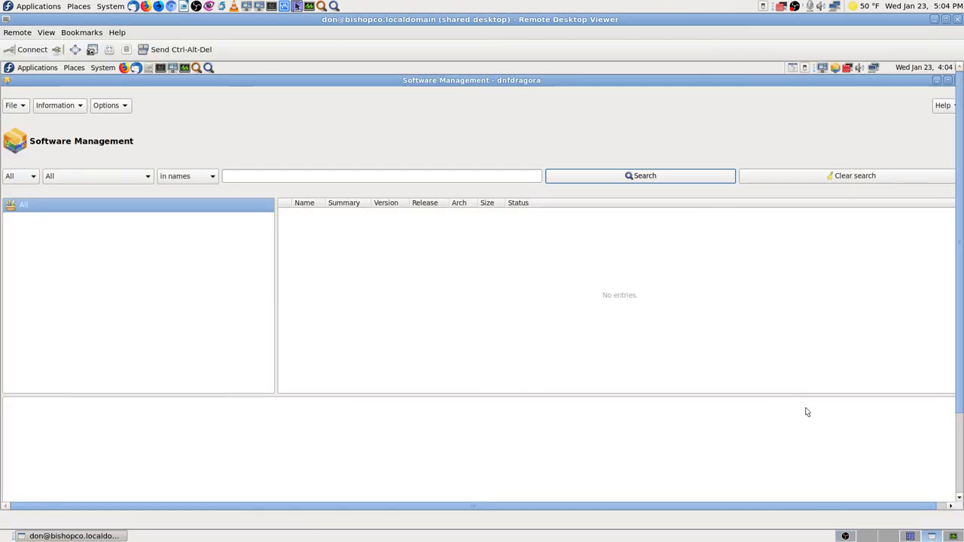
click(846, 537)
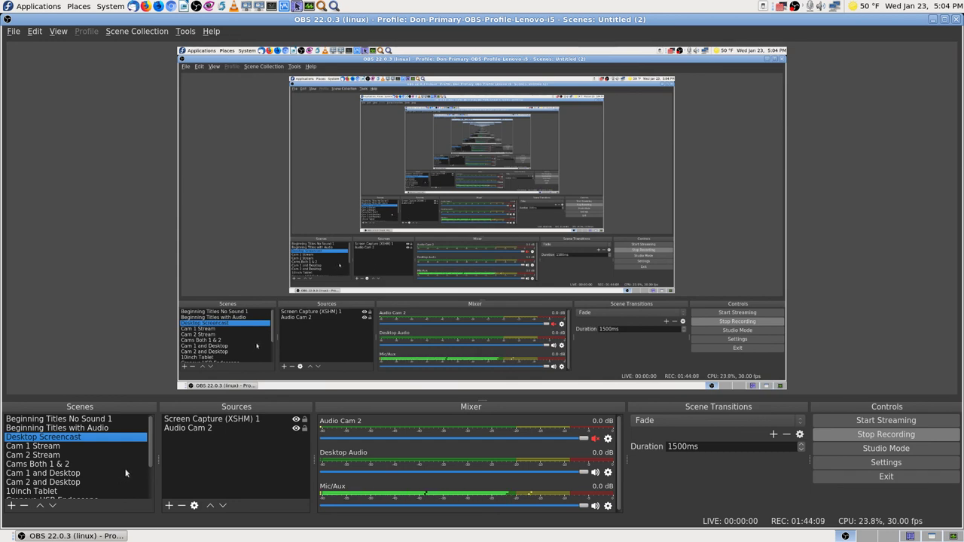
scroll(125, 472, down, 2)
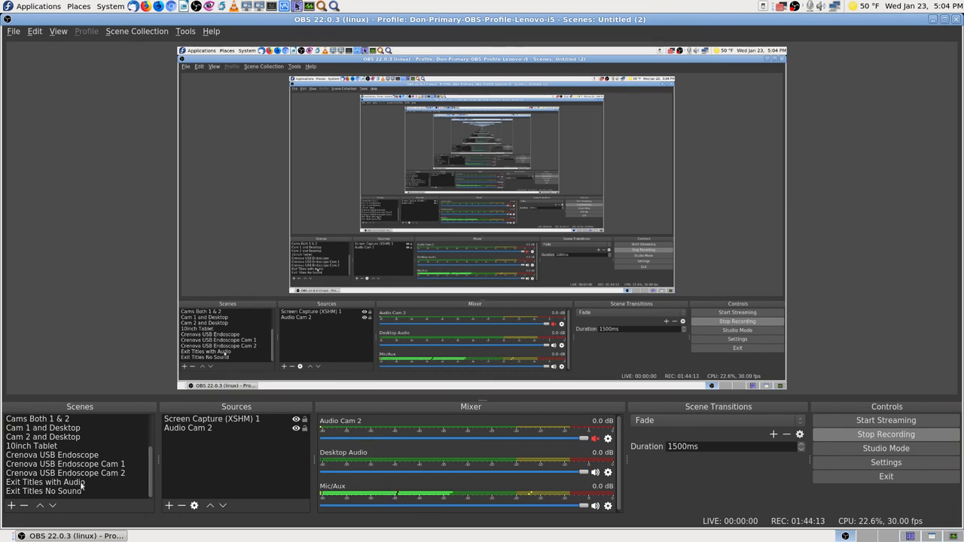
click(121, 483)
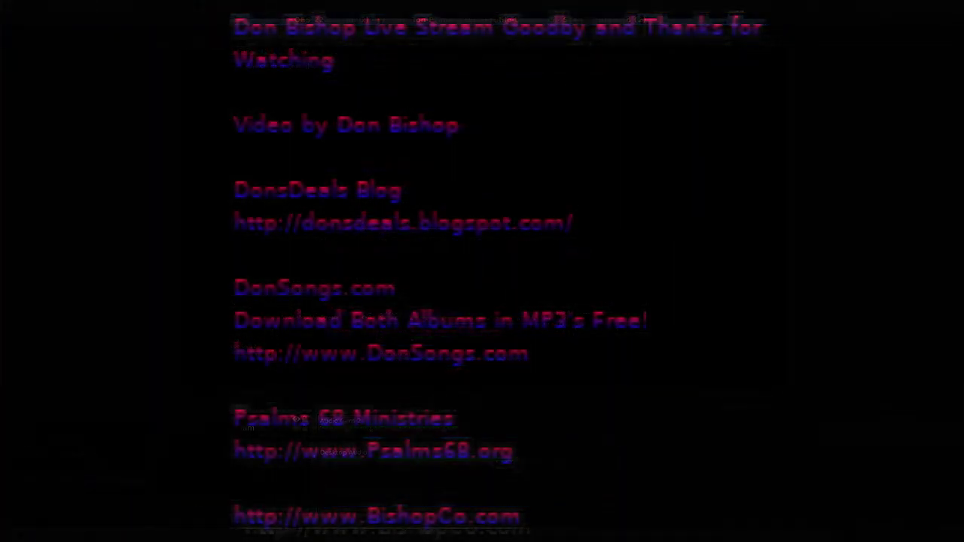